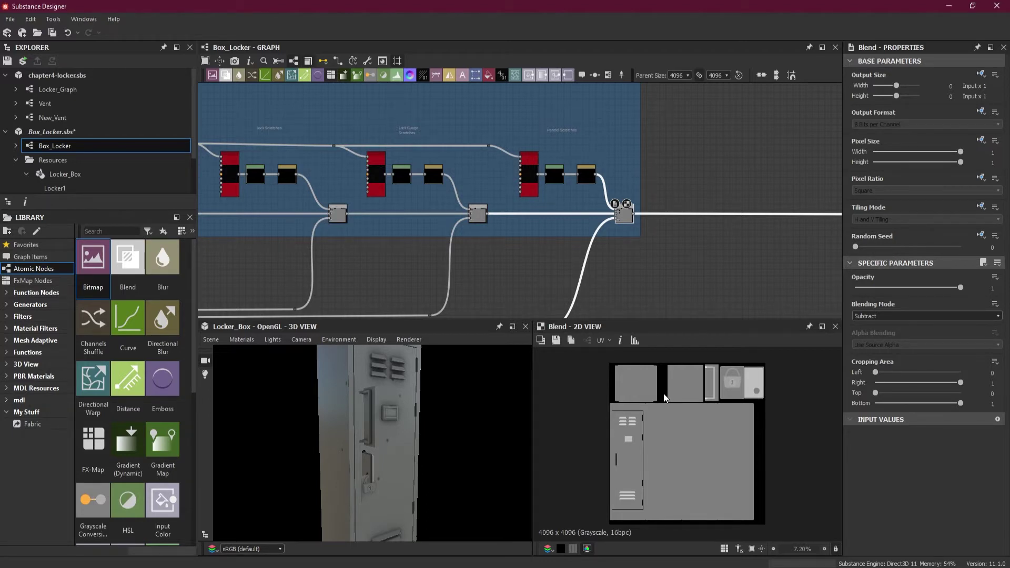
- Examine the locker's top and side edges in the 3D view, with the graph zoomed out to the Scratches section
scroll(647, 232, "down", 2)
middle_click_drag(447, 222, 680, 222)
scroll(586, 225, "down", 3)
middle_click_drag(402, 399, 411, 440)
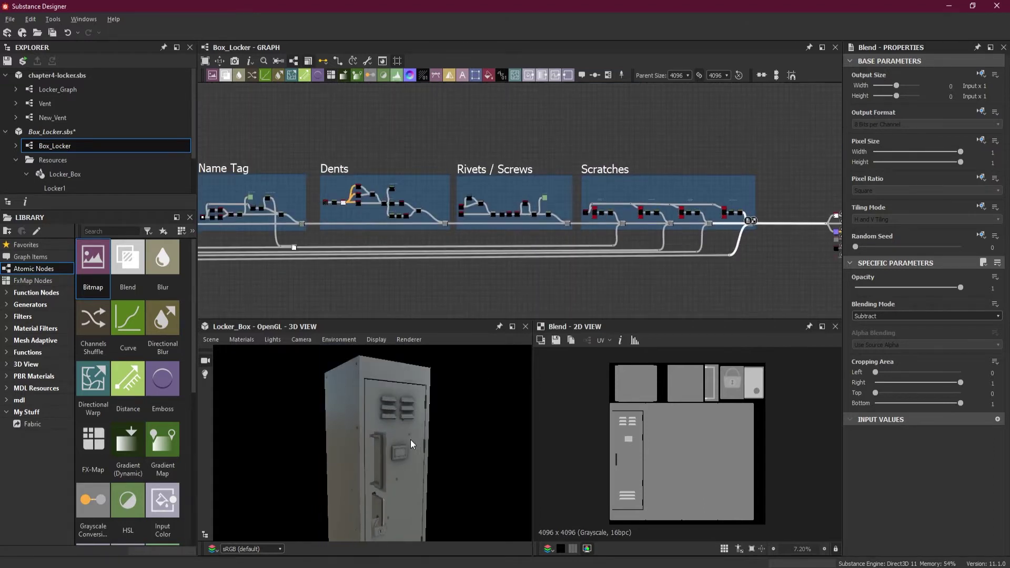
left_click_drag(392, 412, 409, 427)
middle_click_drag(409, 402, 421, 438)
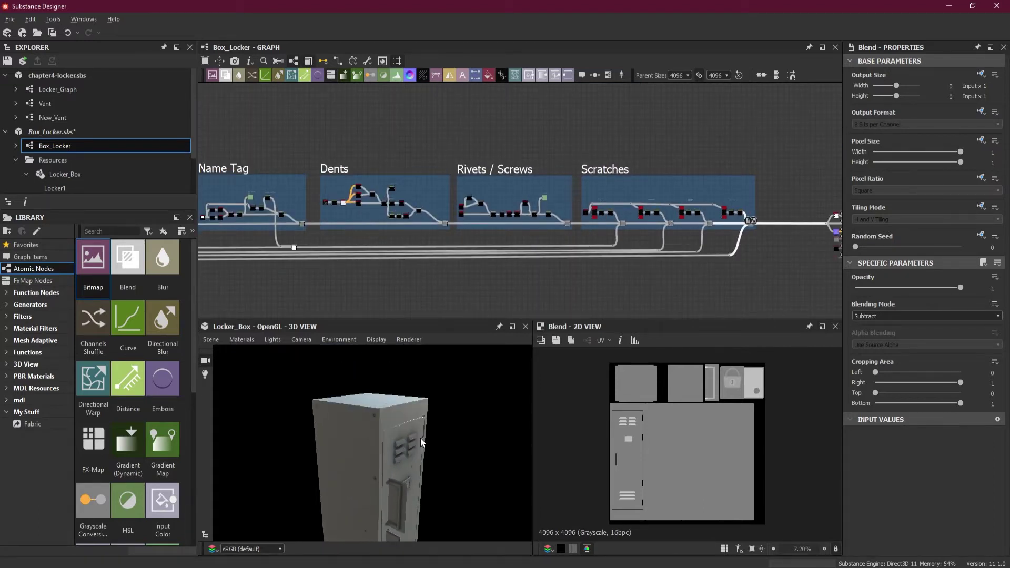
scroll(376, 392, "up", 4)
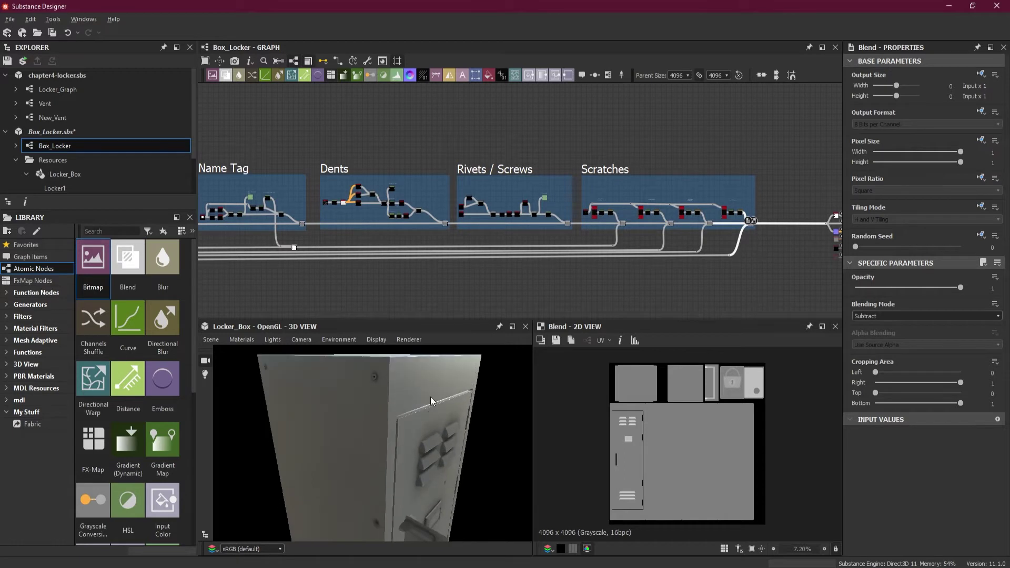
- Move the group of output nodes farther away from the Scratches frame to make room for new nodes
scroll(636, 271, "down", 3)
middle_click_drag(698, 279, 620, 275)
scroll(658, 272, "up", 1)
scroll(659, 271, "up", 2)
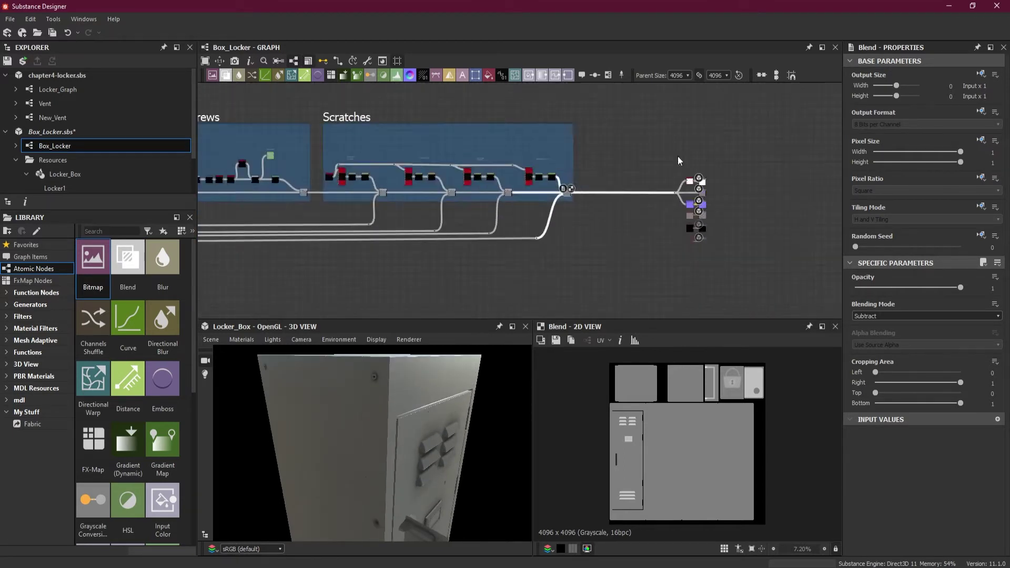
scroll(749, 257, "up", 2)
left_click_drag(647, 182, 825, 169)
left_click(675, 187)
- Insert a Blend node on the link after the Scratches frame and set its blending mode to Add (Linear Dodge)
middle_click_drag(570, 192, 554, 289)
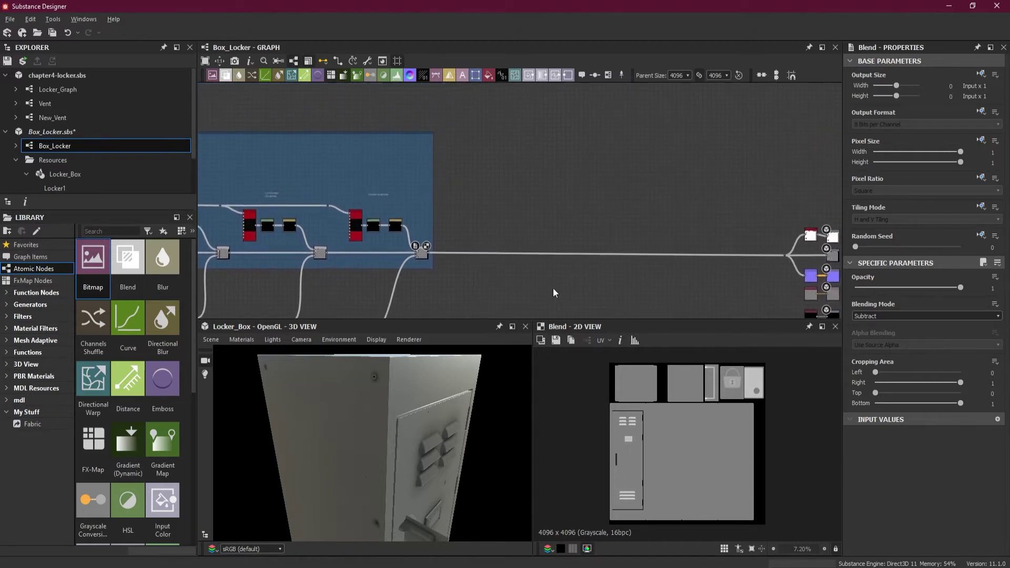
scroll(572, 235, "up", 2)
key("space")
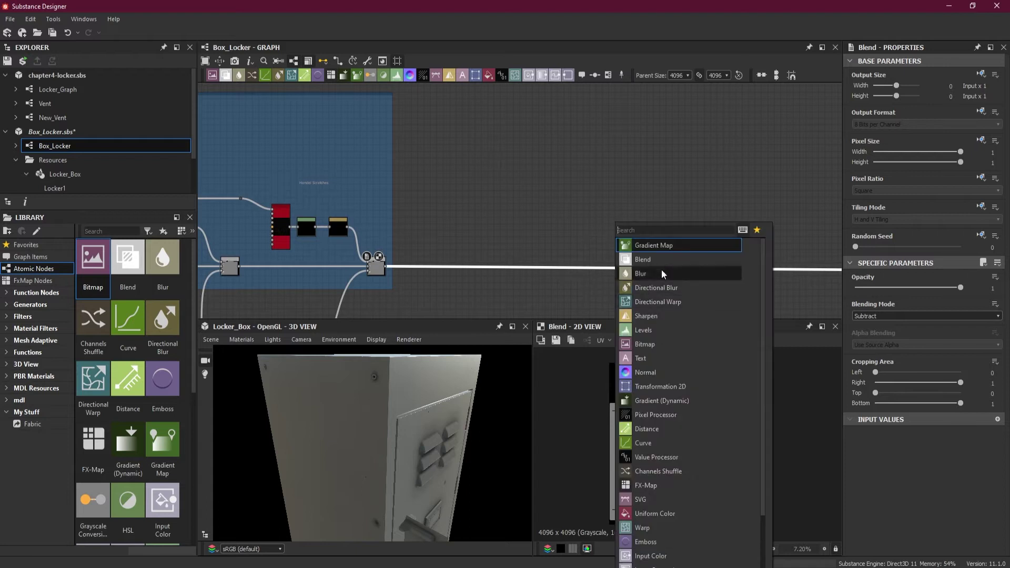
left_click(659, 261)
left_click(879, 315)
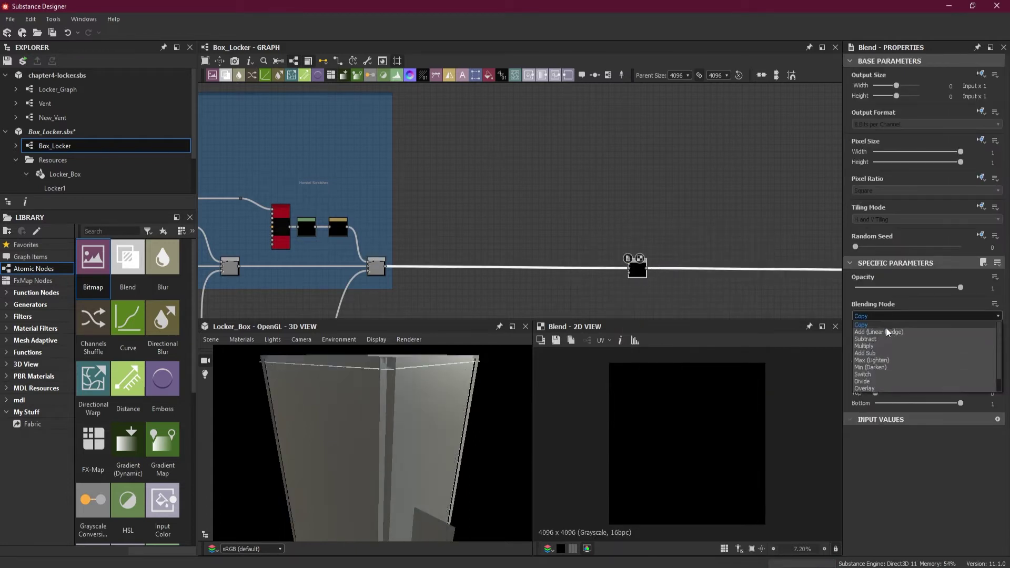
left_click(887, 332)
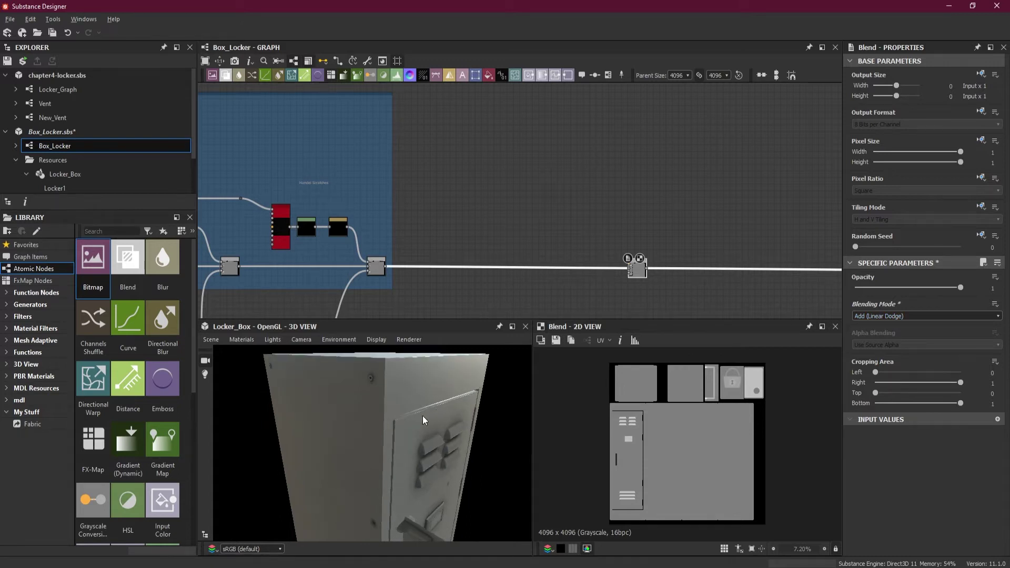
- Add an Edge Wear node and place it above the main link, between the Scratches frame and the new Blend node
scroll(529, 253, "up", 1)
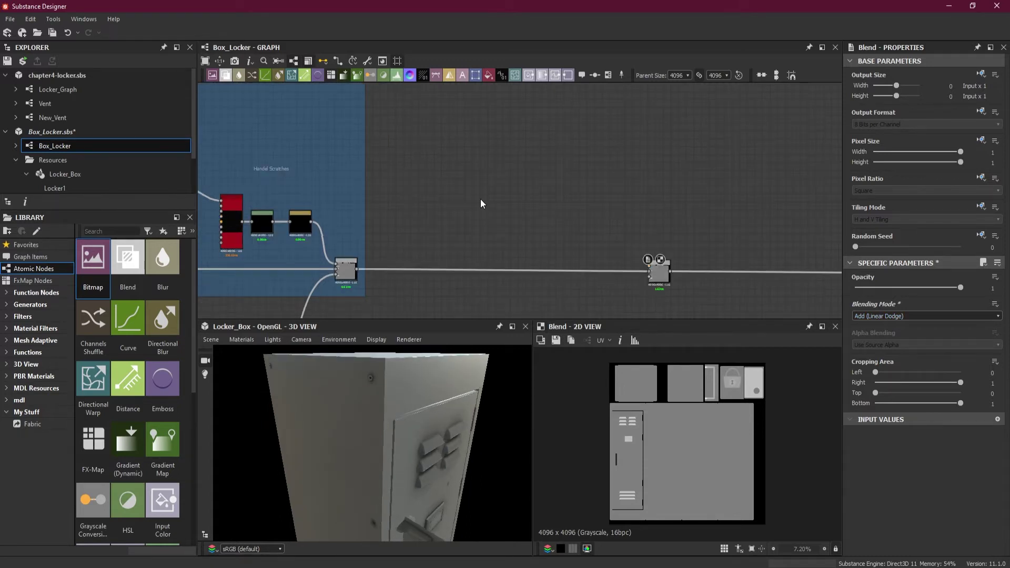
key("space")
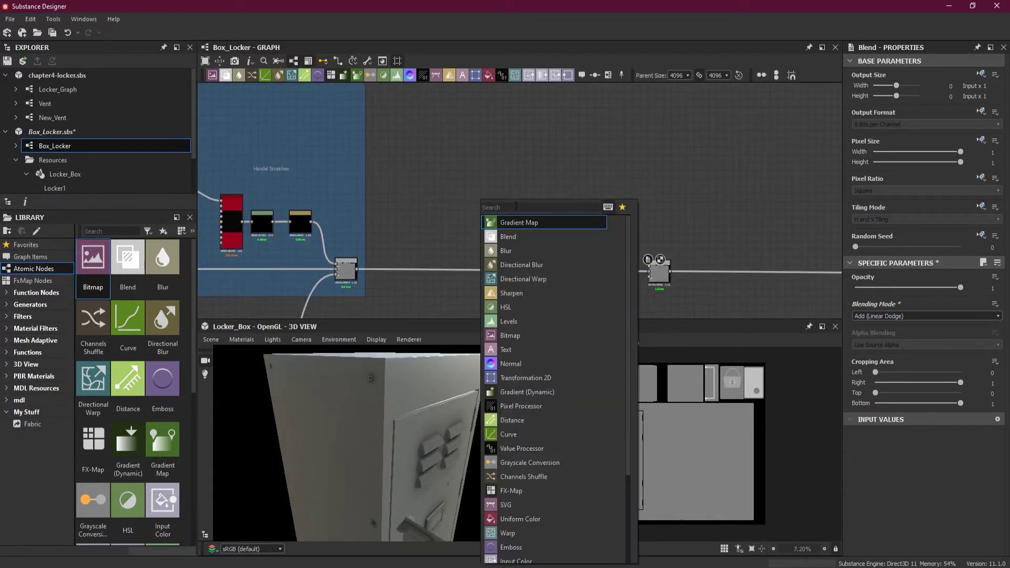
type("edg")
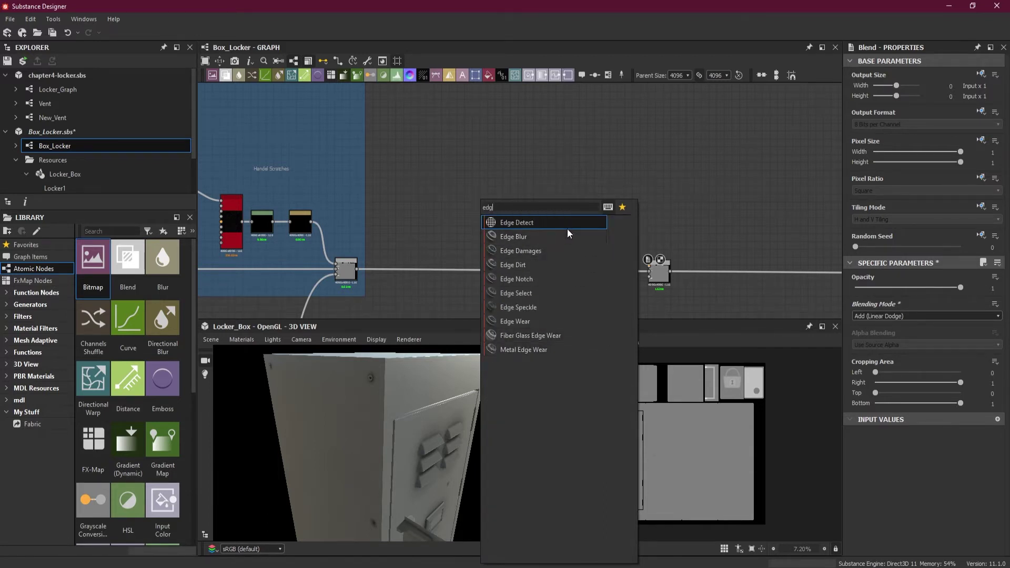
left_click(557, 322)
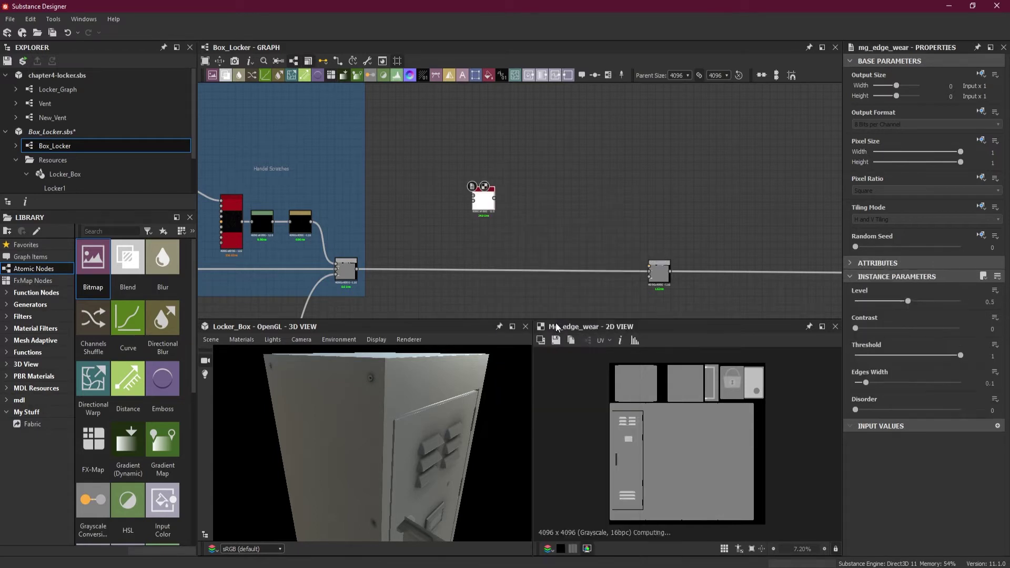
key("f")
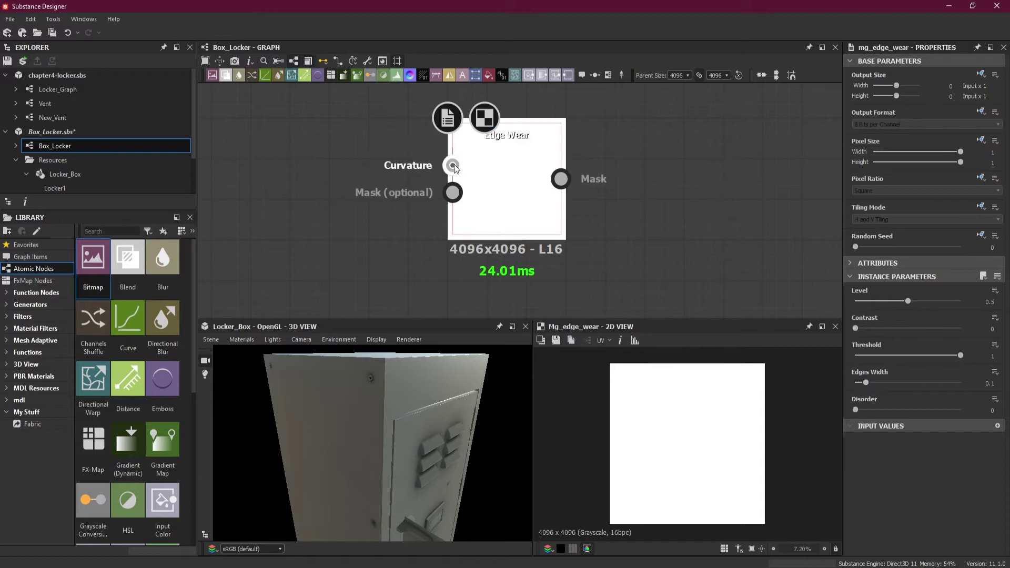
scroll(463, 206, "down", 5)
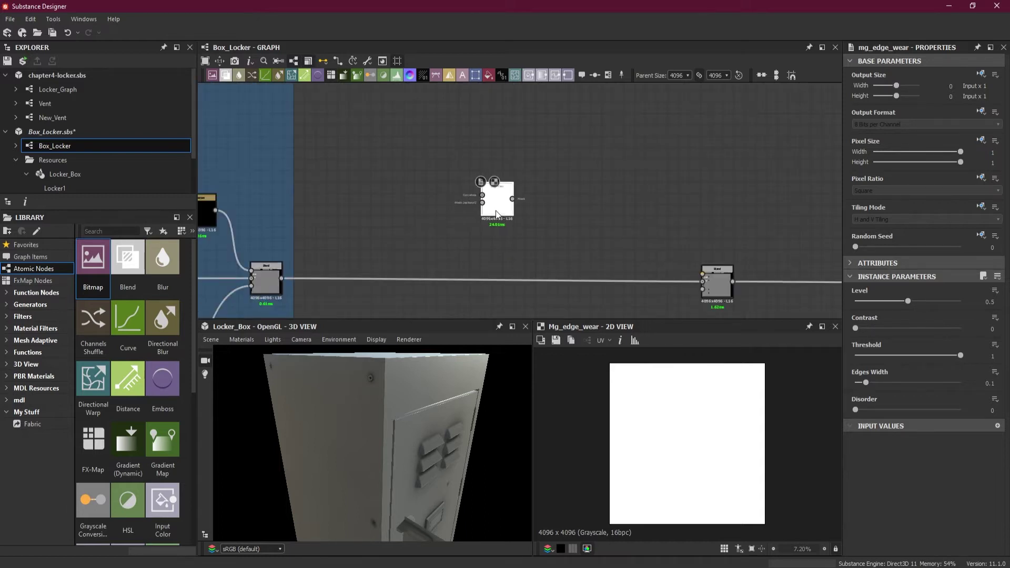
left_click_drag(496, 215, 564, 228)
- Add a Curvature node before Edge Wear and connect its output to Edge Wear's Curvature input
key("space")
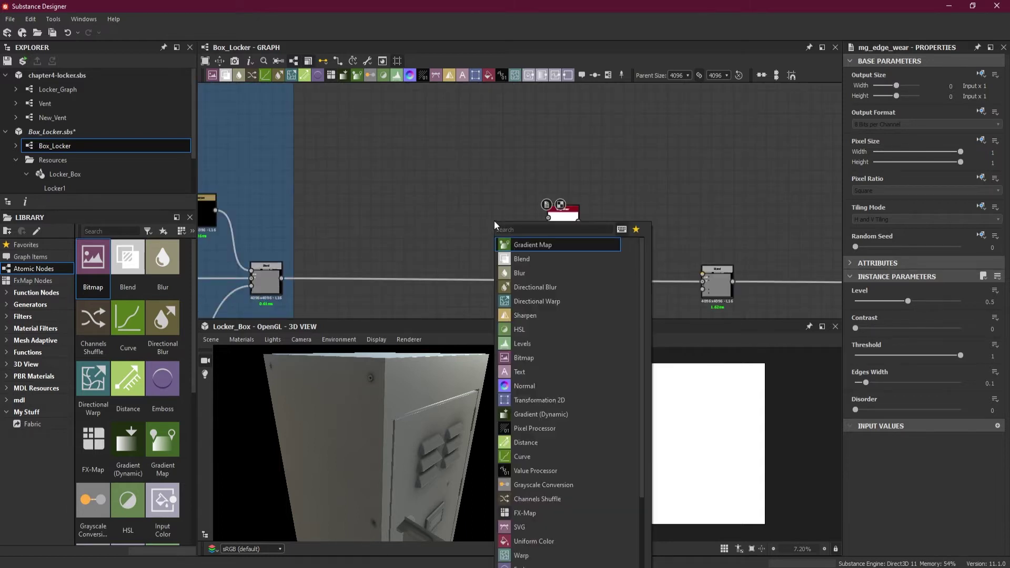
type("cu")
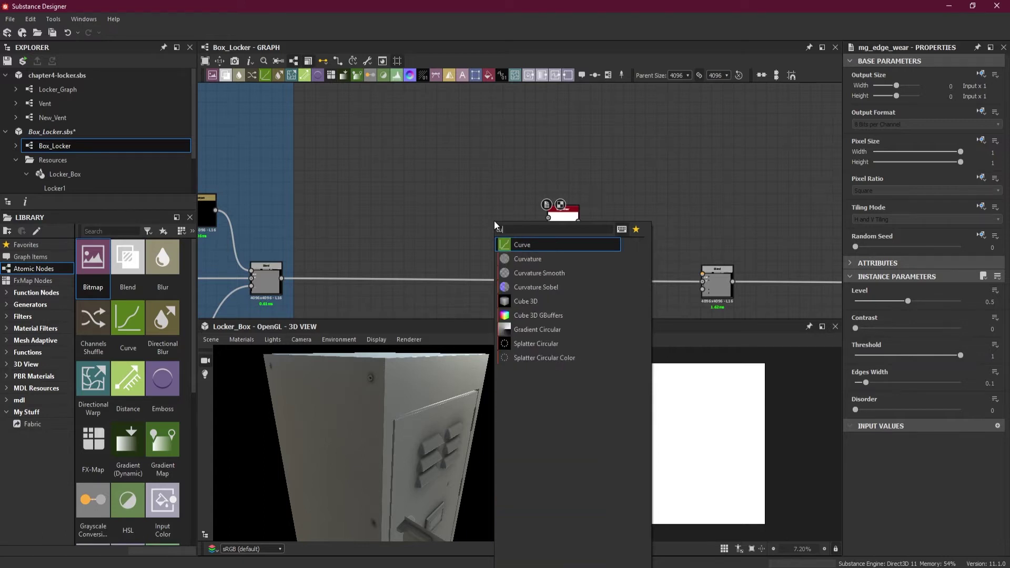
left_click(554, 259)
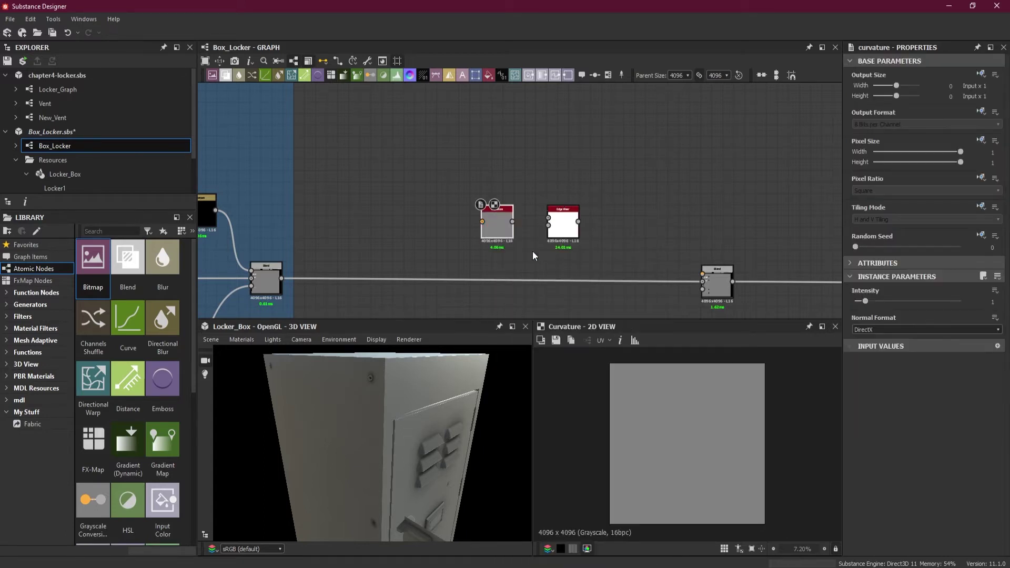
scroll(500, 230, "up", 5)
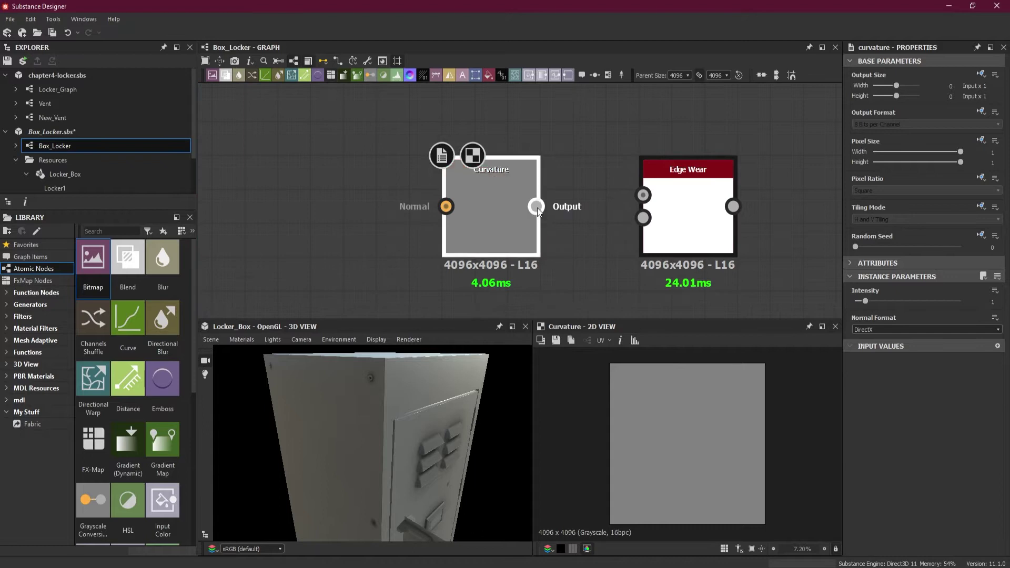
left_click_drag(536, 206, 639, 194)
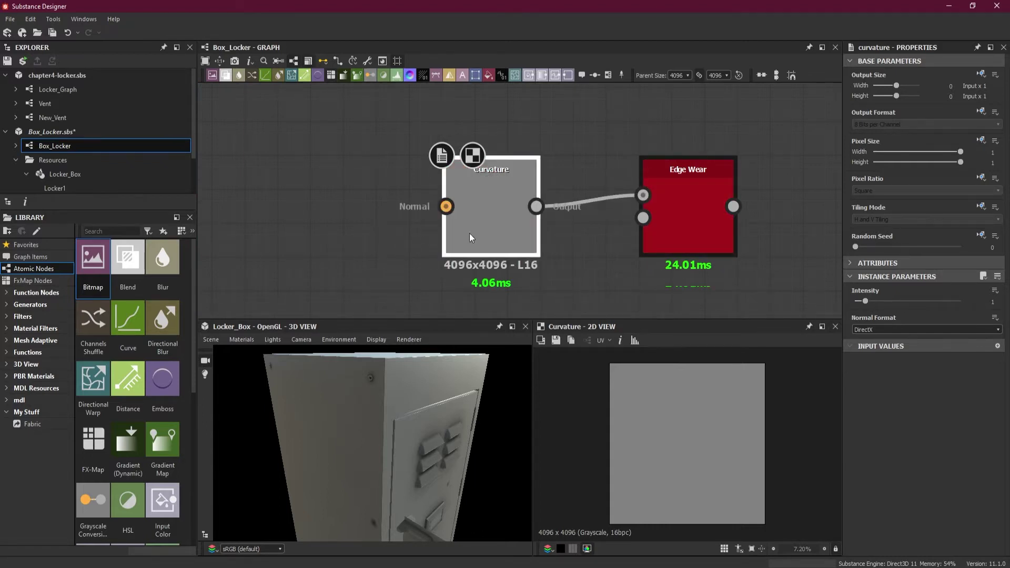
left_click_drag(488, 216, 483, 215)
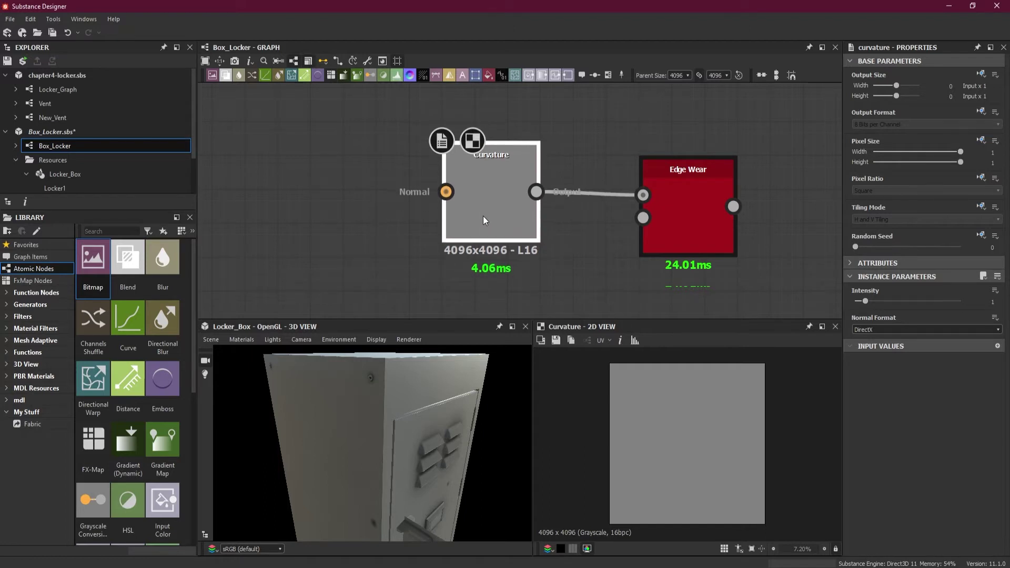
- Trace the mask links back through the graph and preview the Subtract Blend node below the Name Tag frame
scroll(428, 250, "down", 8)
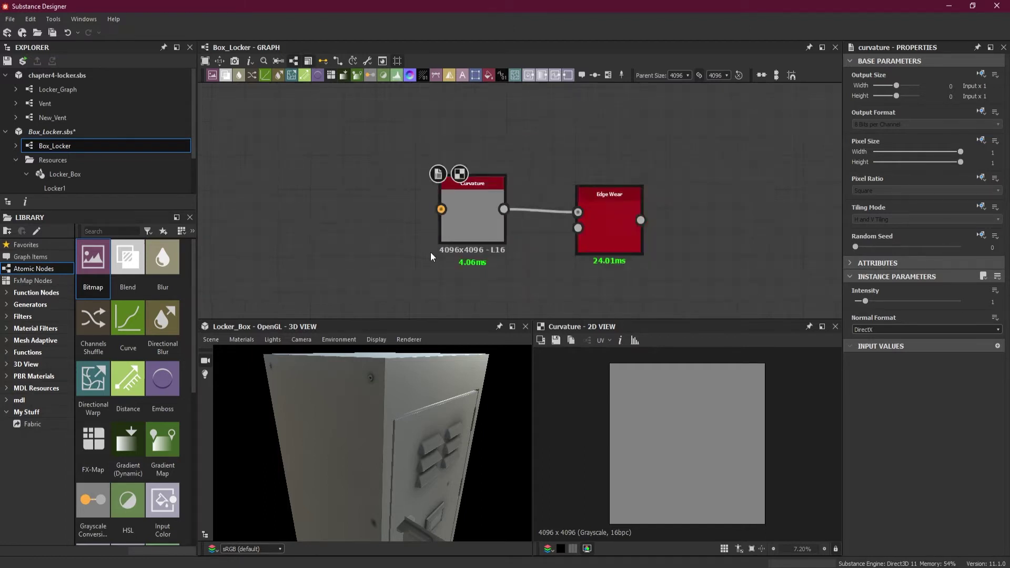
middle_click_drag(444, 254, 599, 248)
middle_click_drag(297, 259, 737, 205)
middle_click_drag(292, 248, 779, 207)
middle_click_drag(300, 235, 830, 243)
middle_click_drag(390, 252, 727, 249)
middle_click_drag(362, 261, 196, 246)
scroll(720, 238, "down", 3)
scroll(732, 238, "down", 1)
middle_click_drag(740, 247, 523, 248)
scroll(607, 223, "up", 5)
scroll(608, 223, "down", 3)
scroll(606, 231, "up", 5)
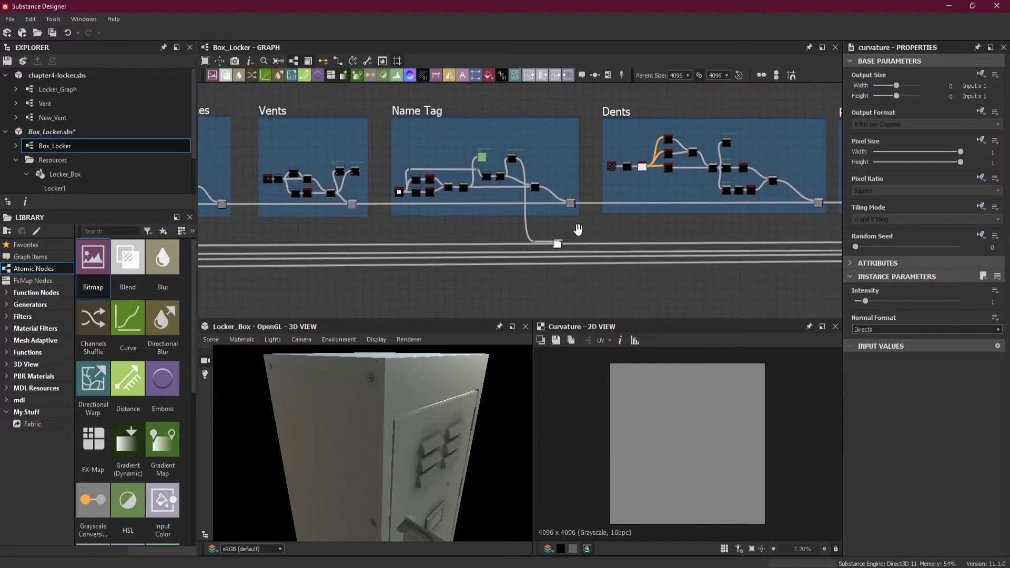
left_click(520, 279)
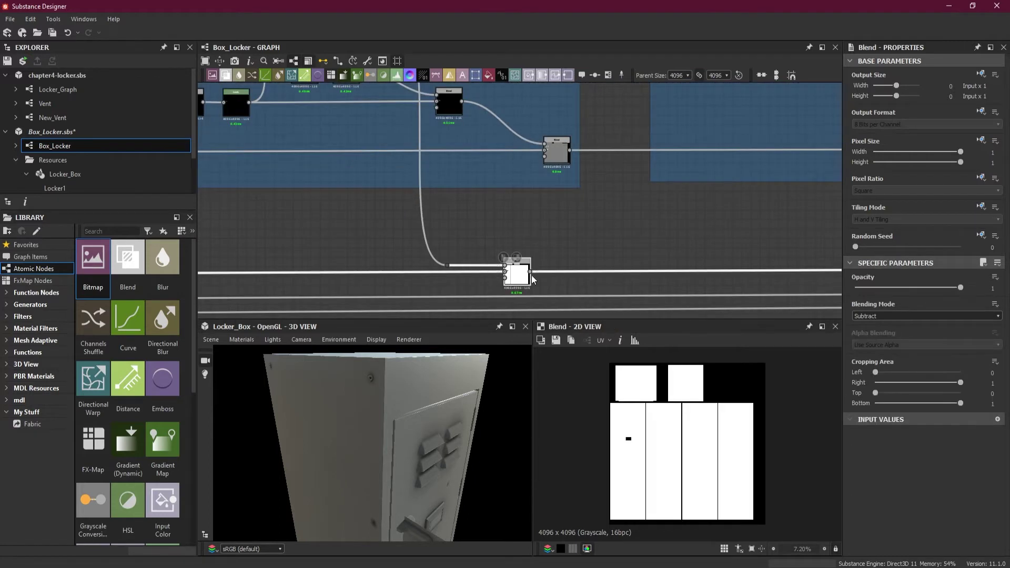
- Extend the locker body mask's dot node past the Scratches frame and branch it into a new Normal node
scroll(532, 276, "down", 4)
middle_click_drag(604, 291, 358, 273)
middle_click_drag(447, 259, 268, 259)
middle_click_drag(658, 257, 337, 255)
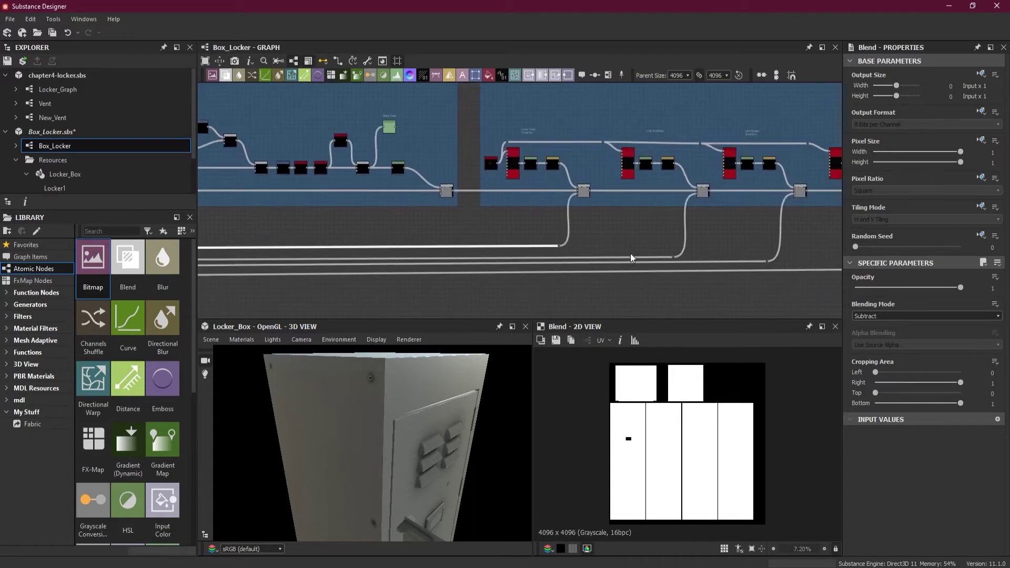
scroll(564, 244, "up", 2)
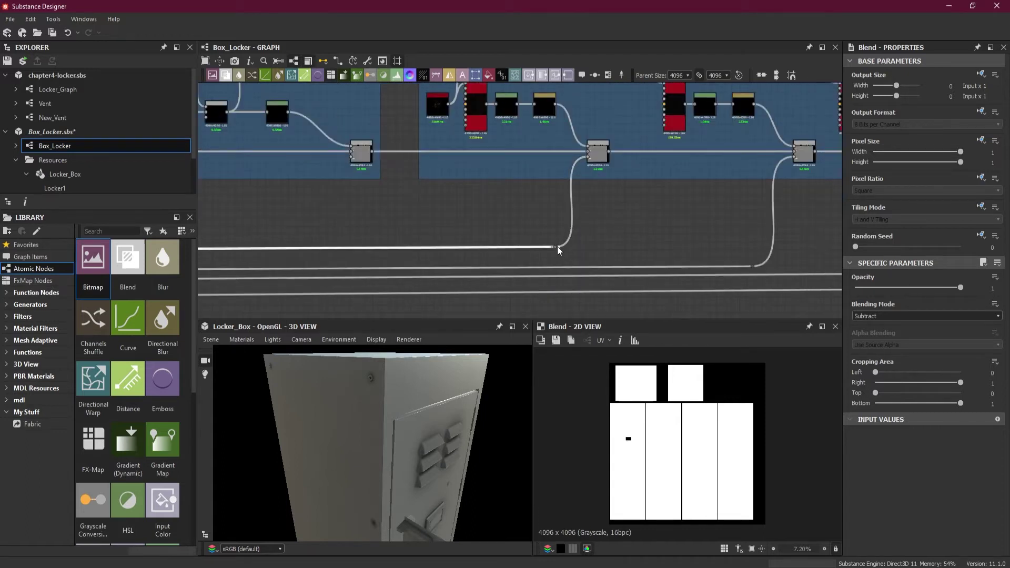
left_click_drag(561, 247, 687, 182)
scroll(680, 247, "down", 2)
scroll(685, 191, "up", 5)
scroll(685, 194, "down", 4)
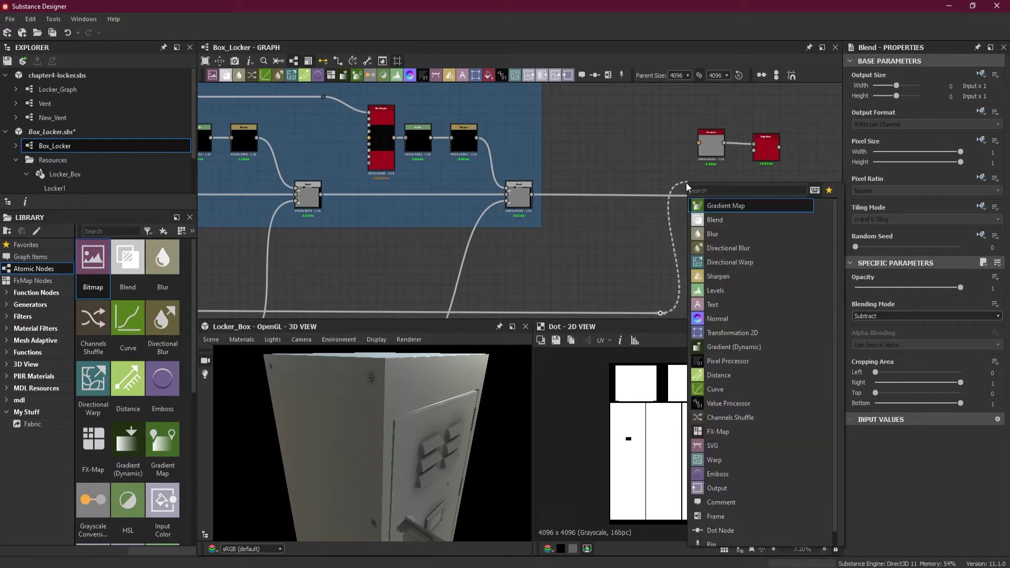
left_click(740, 318)
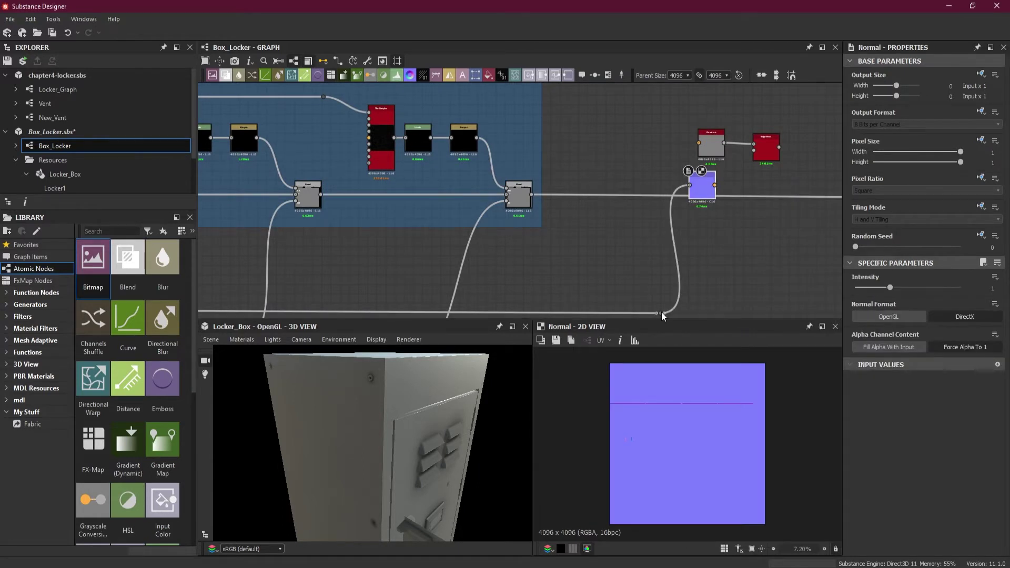
- Reposition the dot and the Normal node in front of Curvature, and connect Normal's output to Curvature's Normal input
left_click_drag(659, 313, 580, 314)
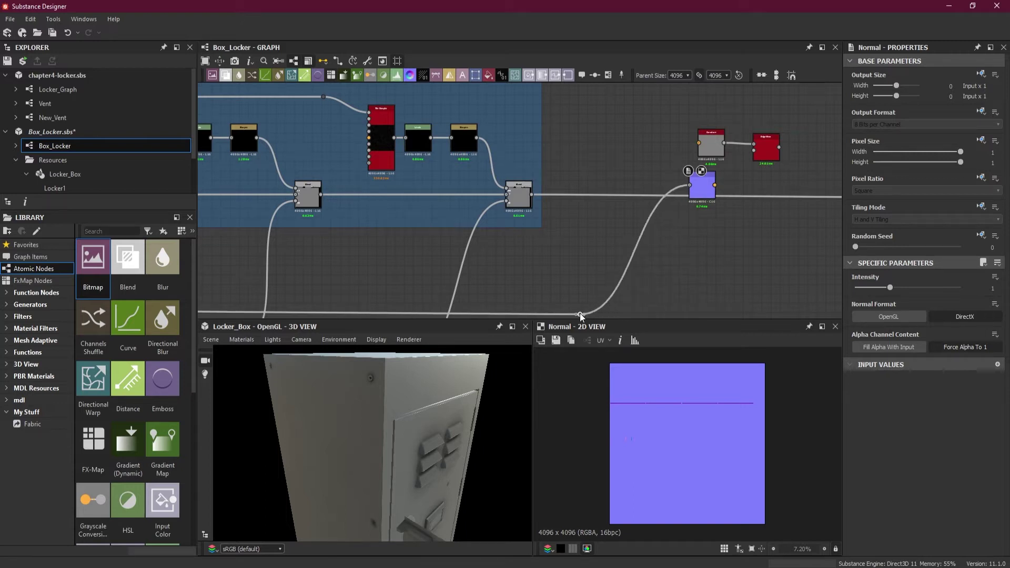
left_click_drag(702, 193, 651, 150)
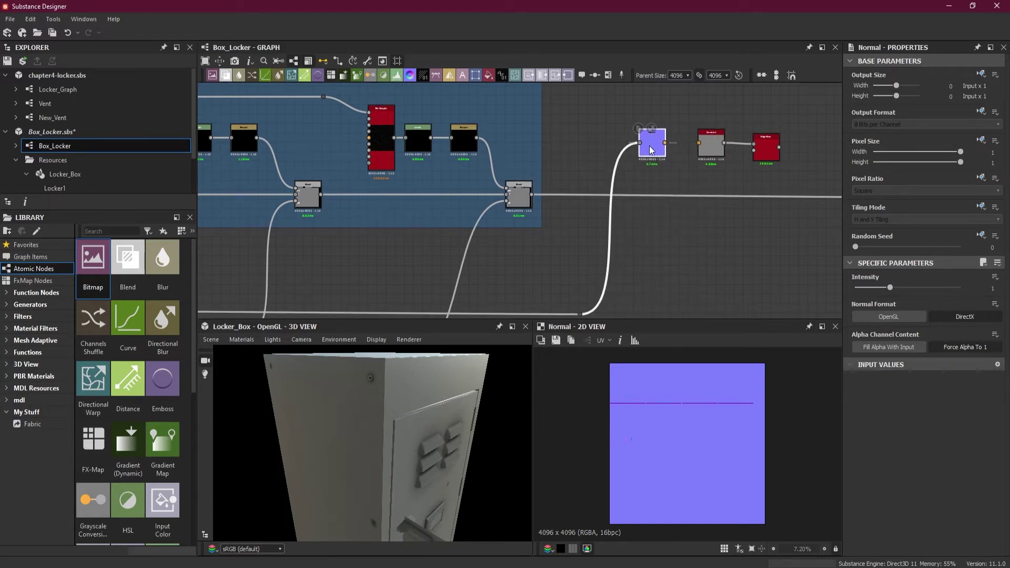
scroll(651, 150, "up", 5)
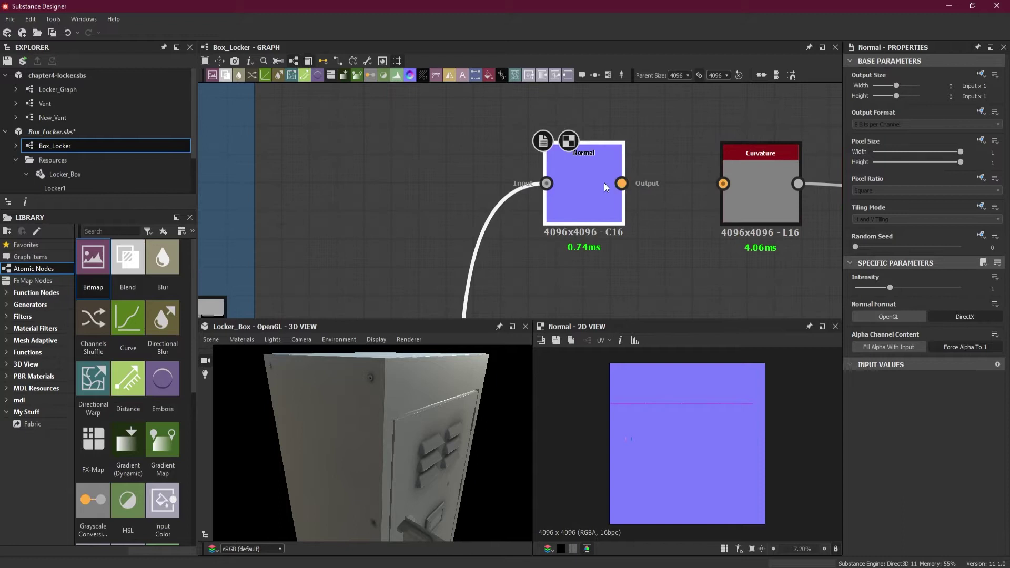
scroll(637, 416, "up", 3)
scroll(627, 453, "down", 3)
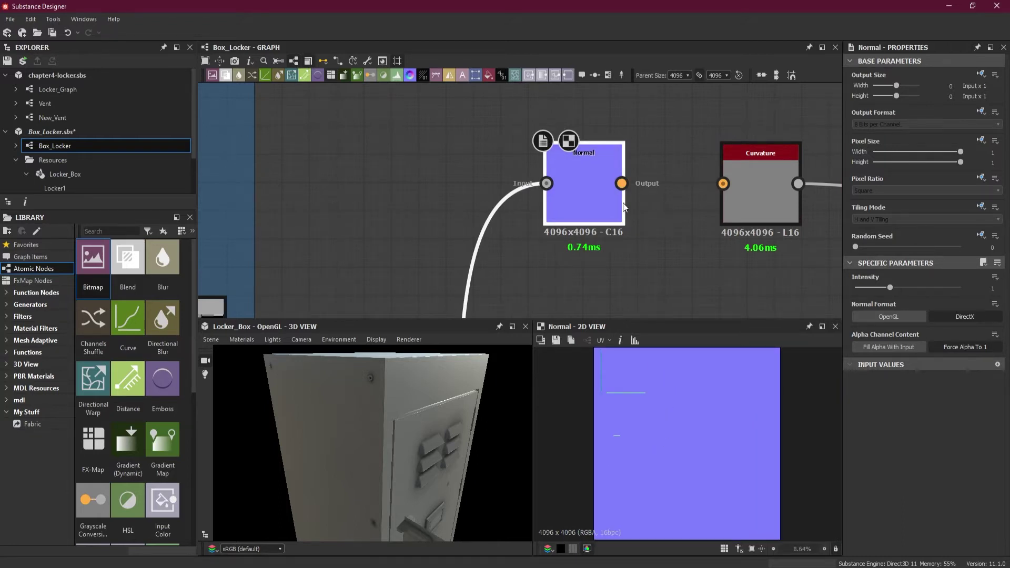
left_click_drag(622, 184, 734, 188)
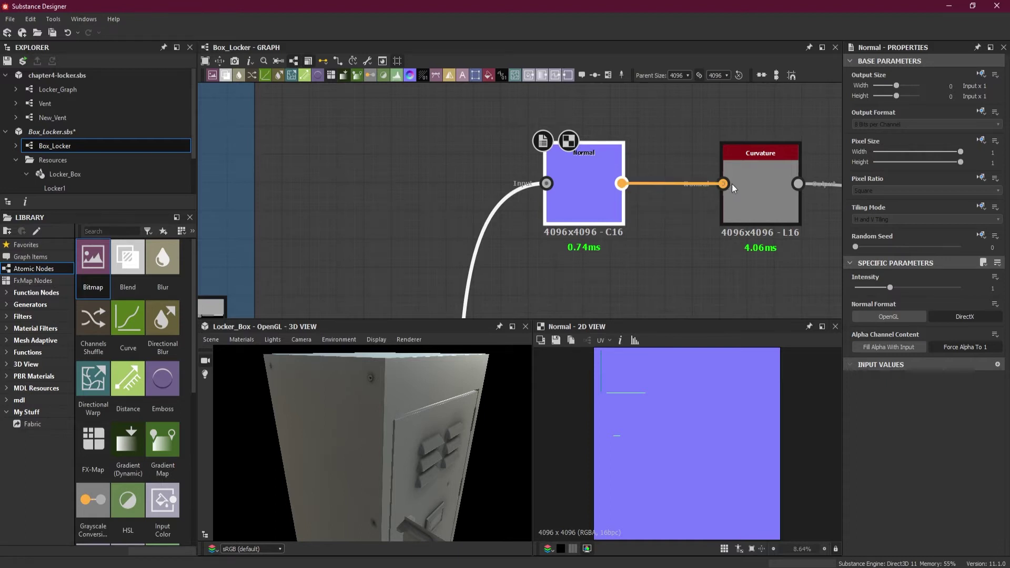
- Inspect the Curvature node's output up close in the 2D view
left_click(756, 187)
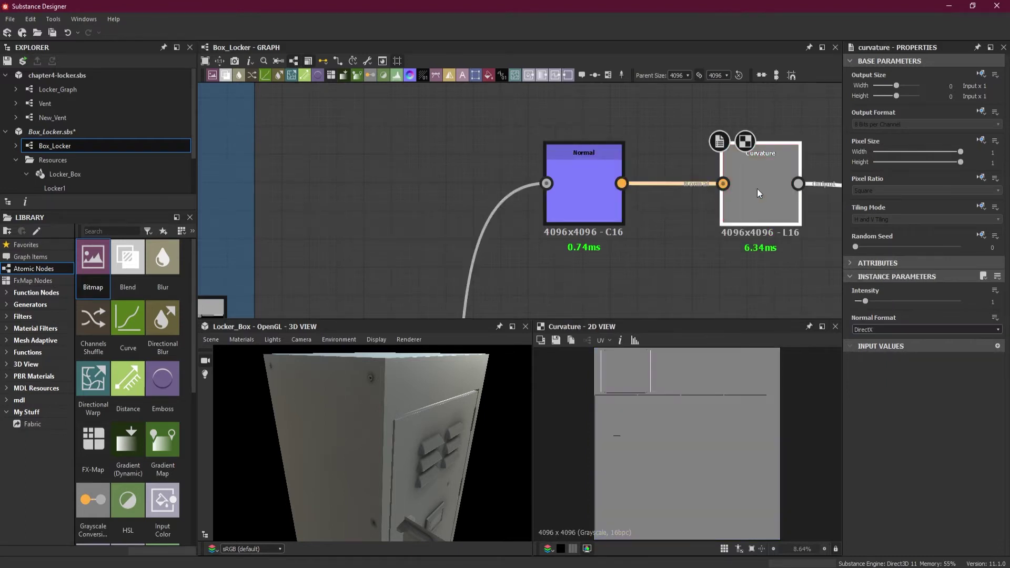
scroll(586, 429, "up", 5)
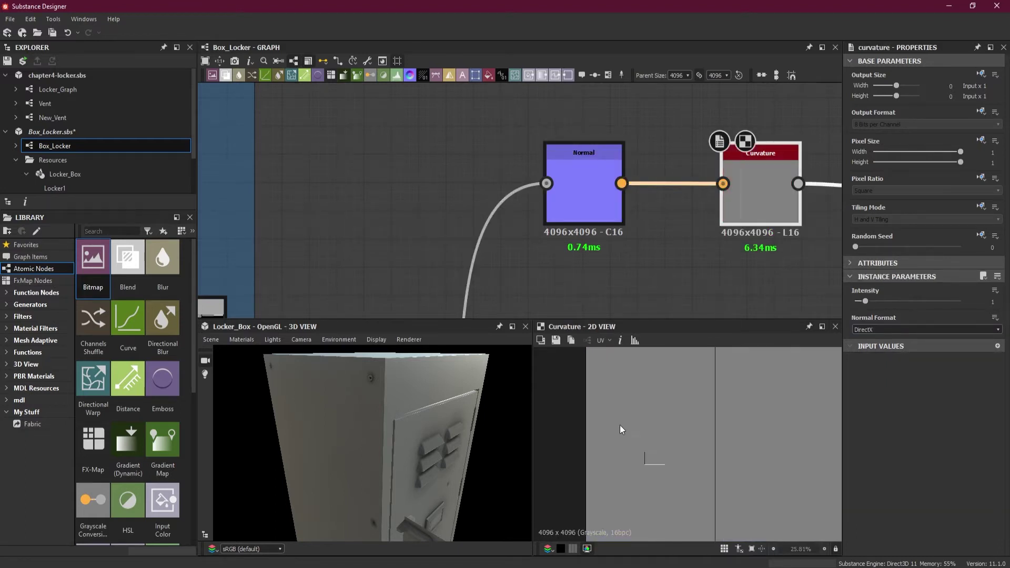
scroll(639, 270, "down", 2)
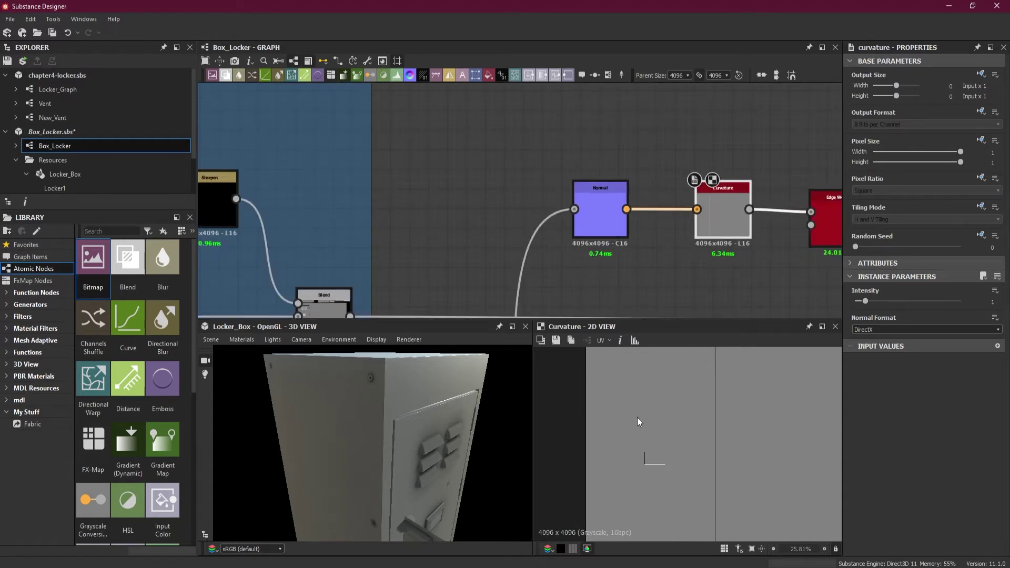
- Compare the Curvature node's output with the last Scratches Blend node's height in the 2D view
scroll(639, 422, "down", 3)
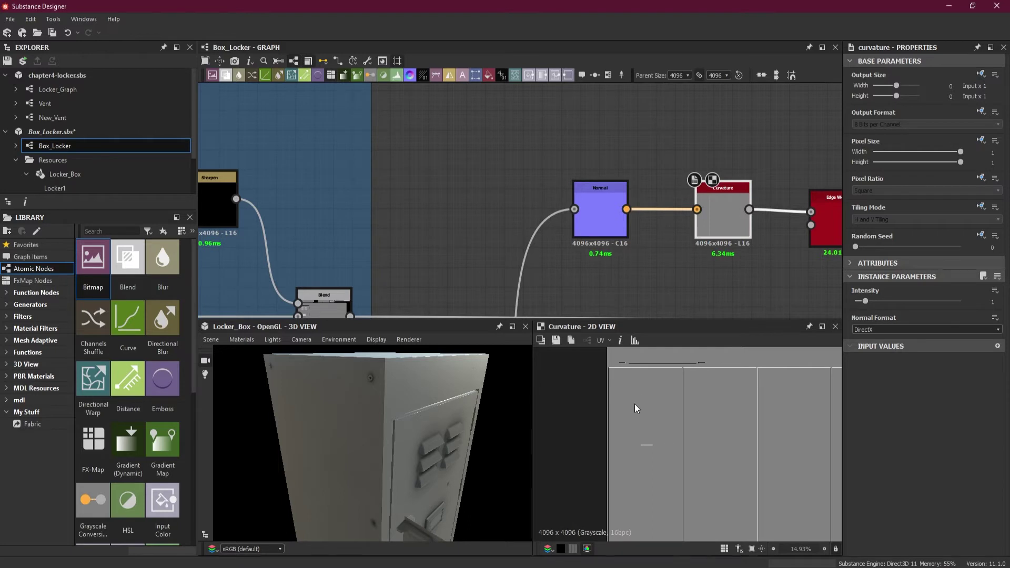
scroll(635, 405, "up", 1)
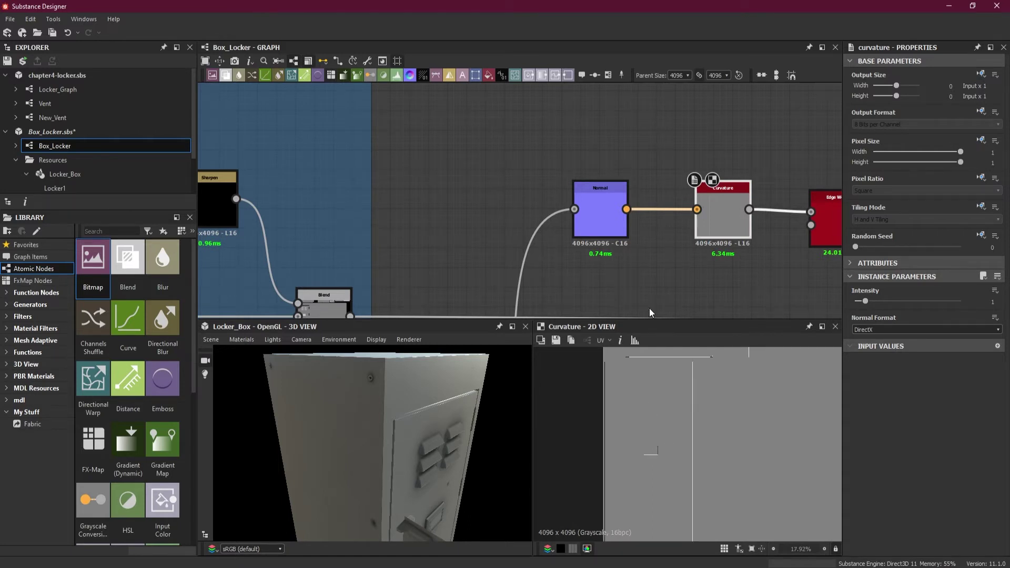
scroll(645, 288, "down", 4)
middle_click_drag(646, 301, 630, 211)
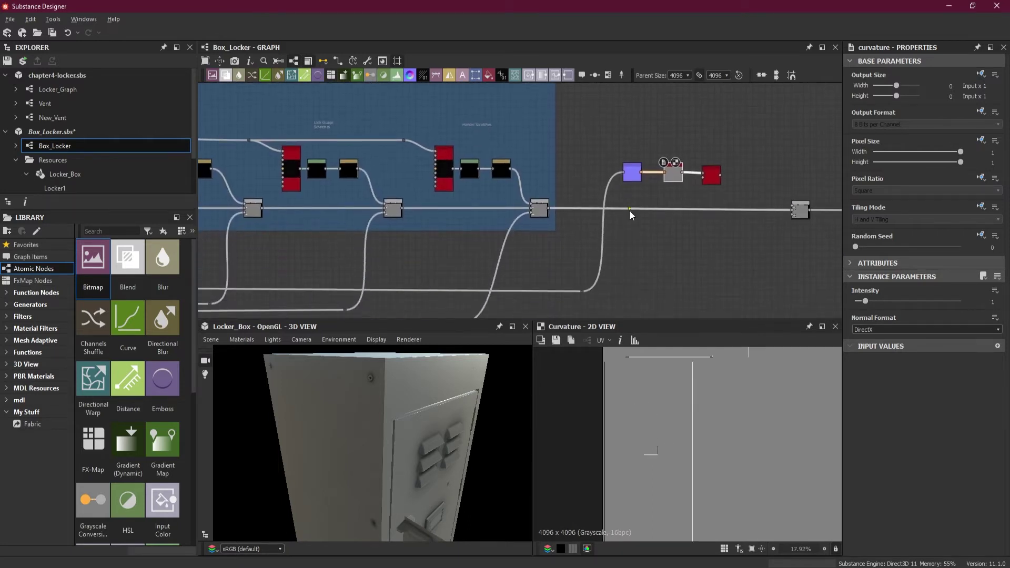
scroll(557, 168, "up", 3)
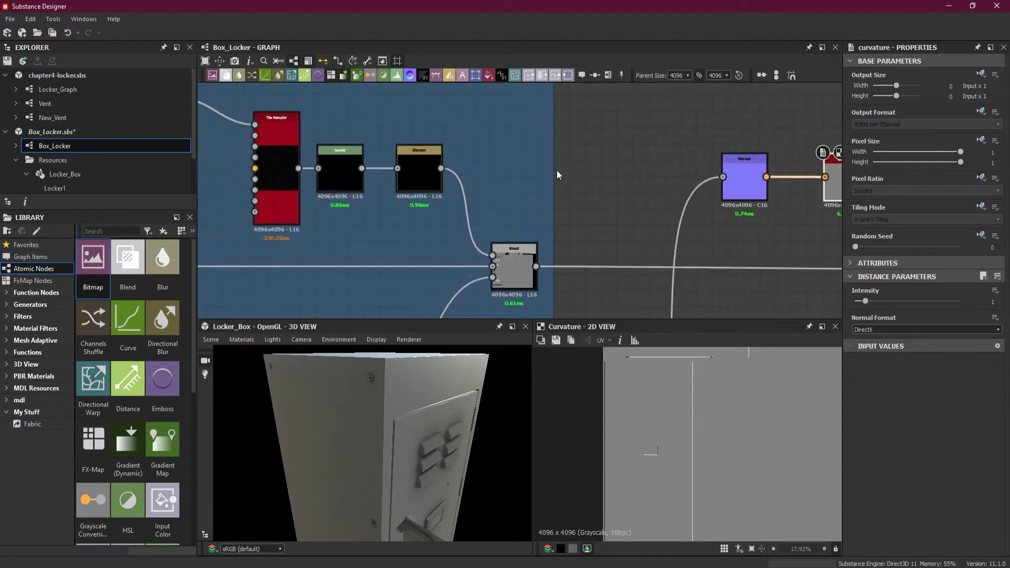
left_click(513, 279)
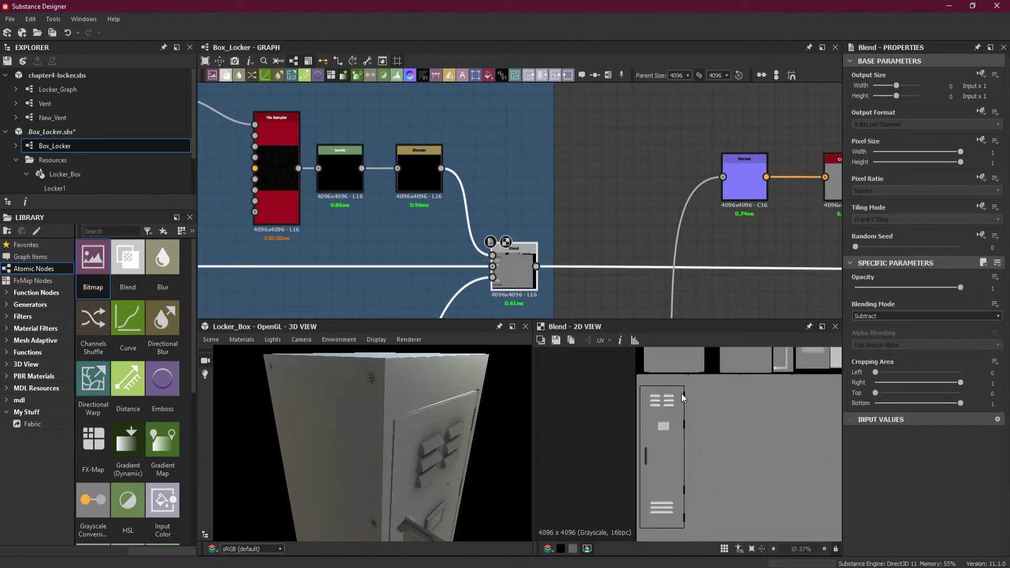
scroll(681, 393, "down", 4)
scroll(681, 398, "up", 1)
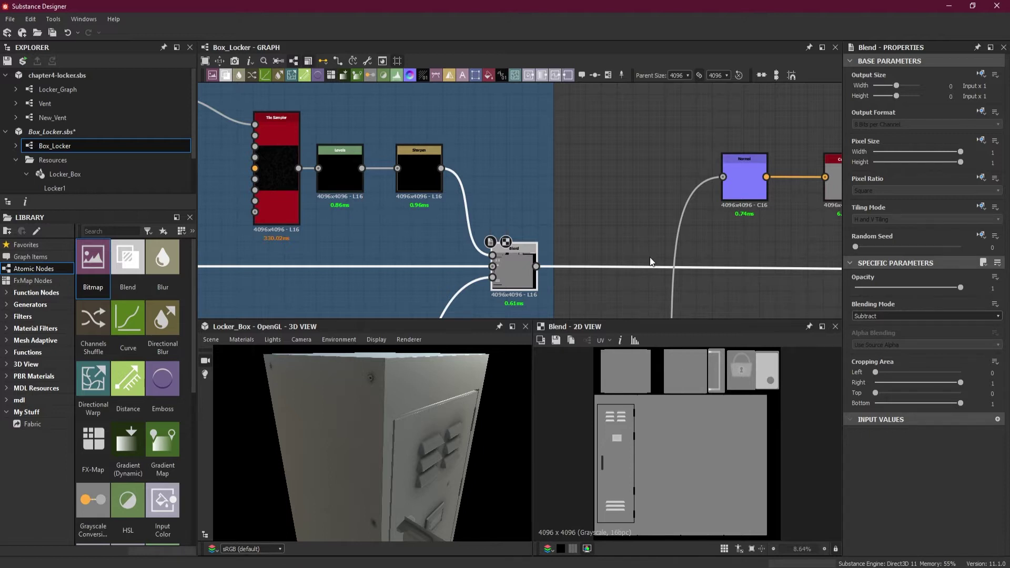
scroll(737, 226, "down", 6)
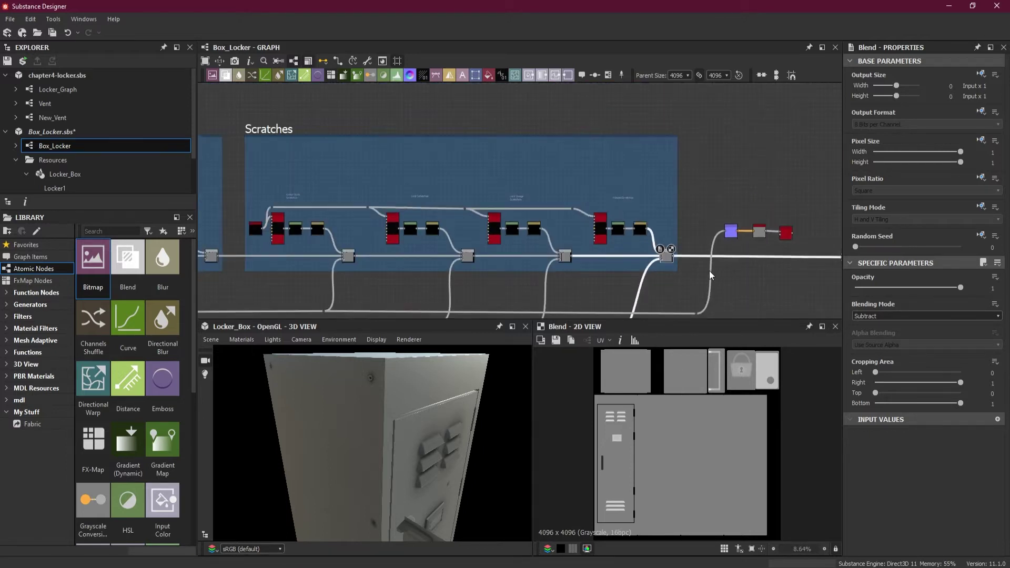
middle_click_drag(714, 222, 607, 211)
scroll(663, 210, "up", 4)
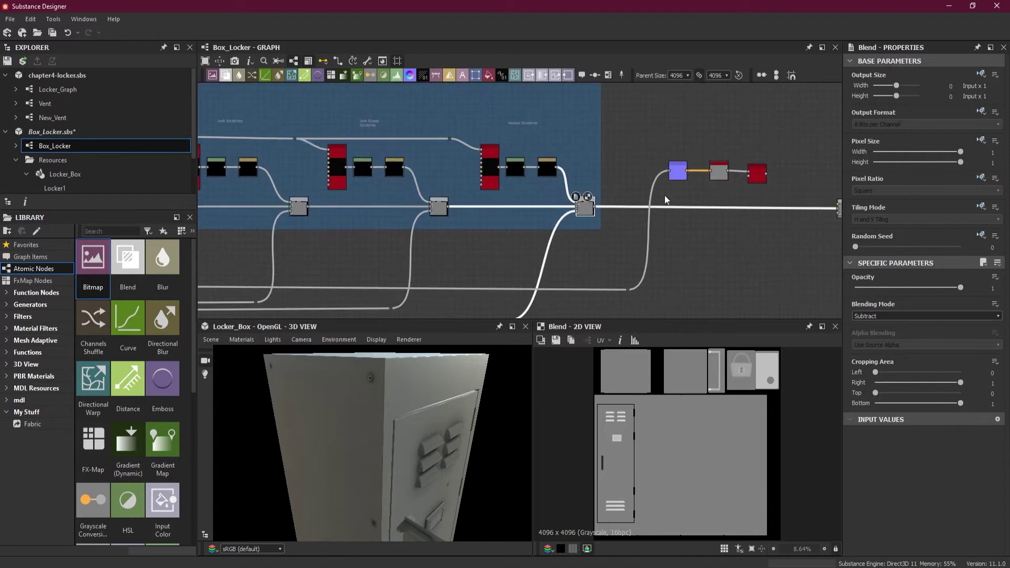
- Delete the Normal node in front of the Curvature node
left_click(670, 198)
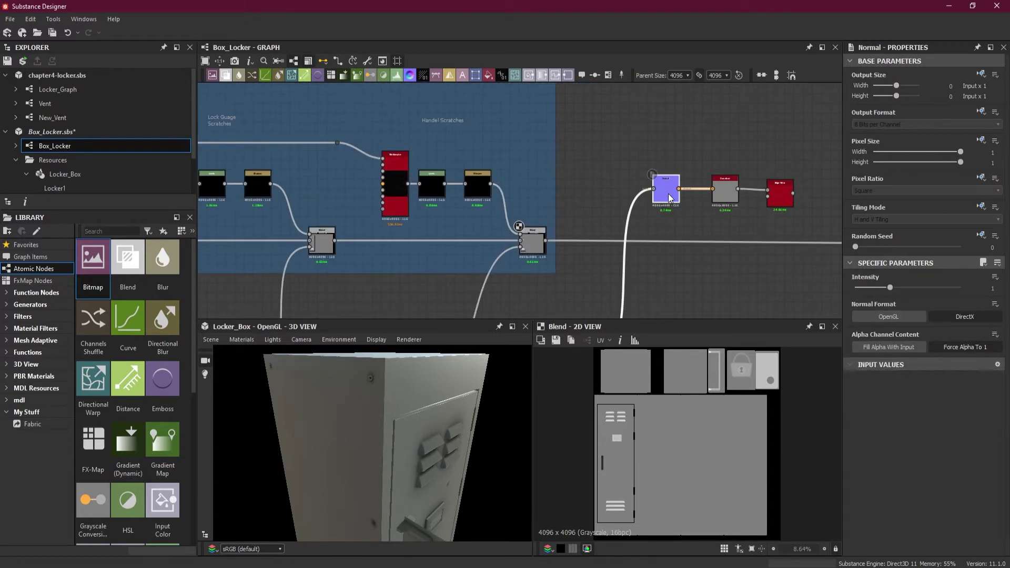
key("Delete")
scroll(625, 256, "down", 2)
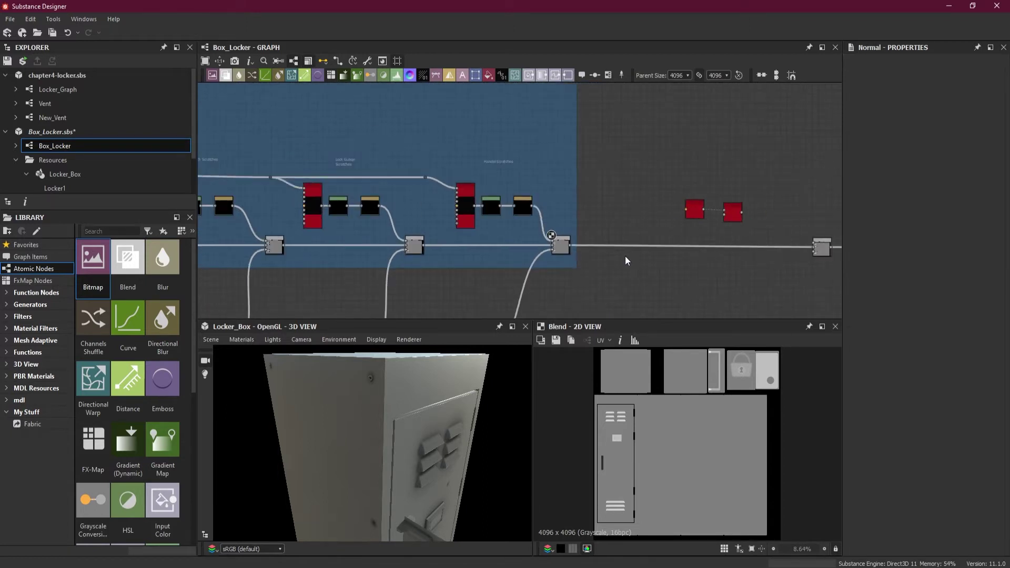
- Trace the height chain back from the Scratches frame to the Blend node that ends the Dents frame
middle_click_drag(625, 255, 706, 203)
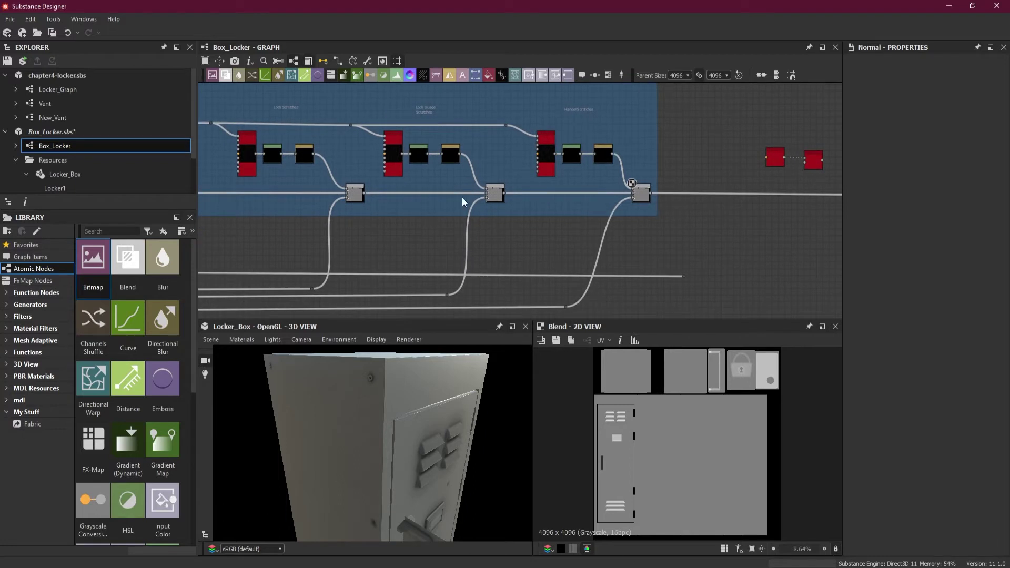
scroll(434, 208, "down", 1)
middle_click_drag(434, 208, 724, 210)
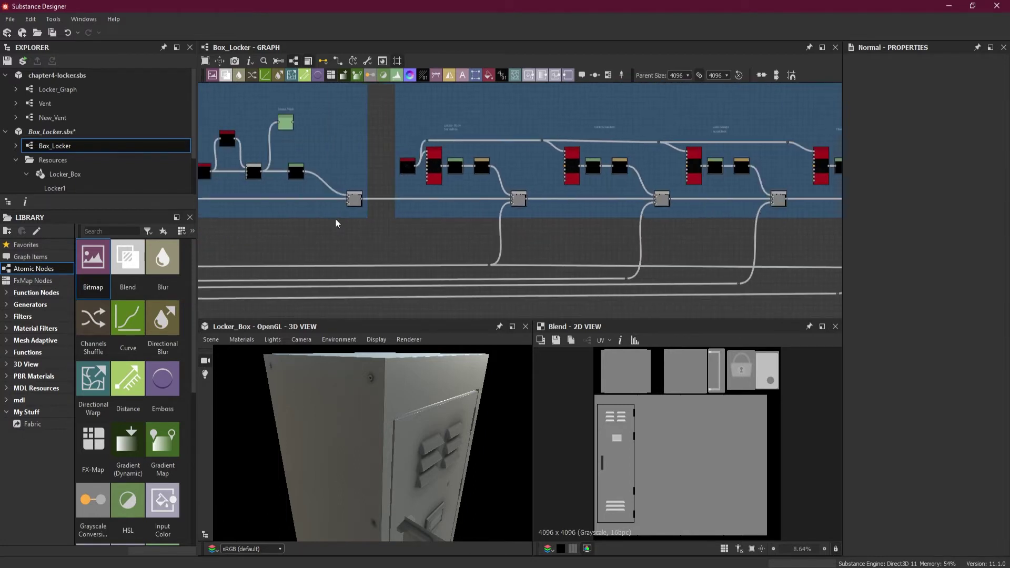
middle_click_drag(340, 221, 677, 224)
left_click(687, 204)
middle_click_drag(513, 241, 712, 247)
left_click(523, 211)
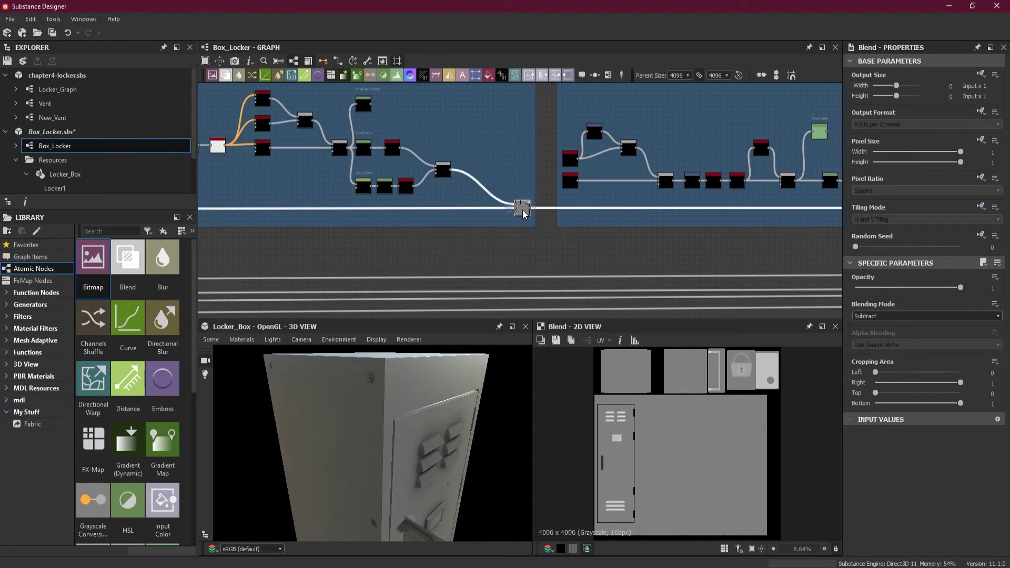
- Preview the Add (Linear Dodge) Blend node at the end of the Name Tag frame and examine its height output
scroll(570, 221, "down", 4)
middle_click_drag(682, 245, 781, 201)
middle_click_drag(389, 211, 554, 211)
scroll(655, 216, "up", 3)
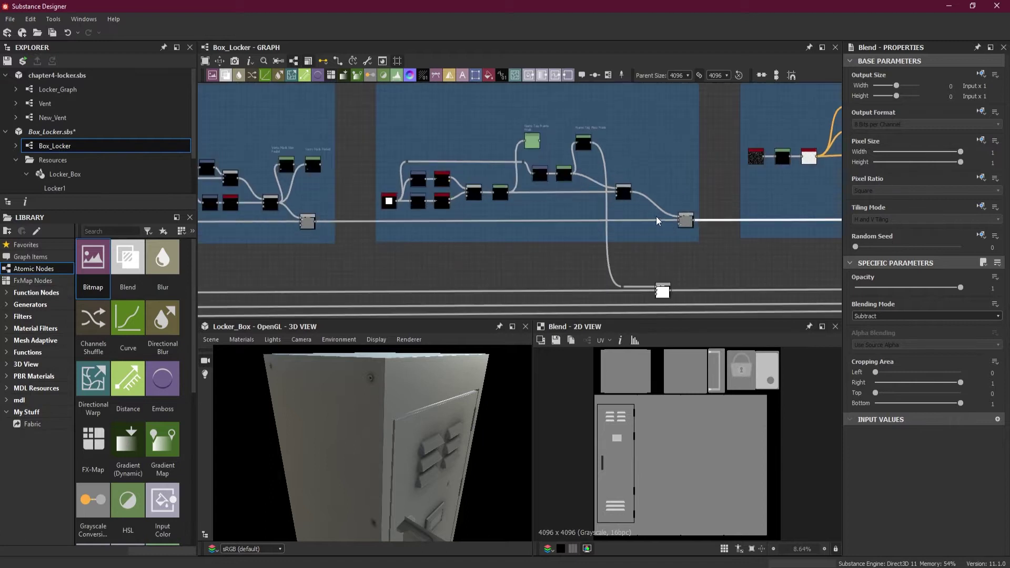
left_click(685, 221)
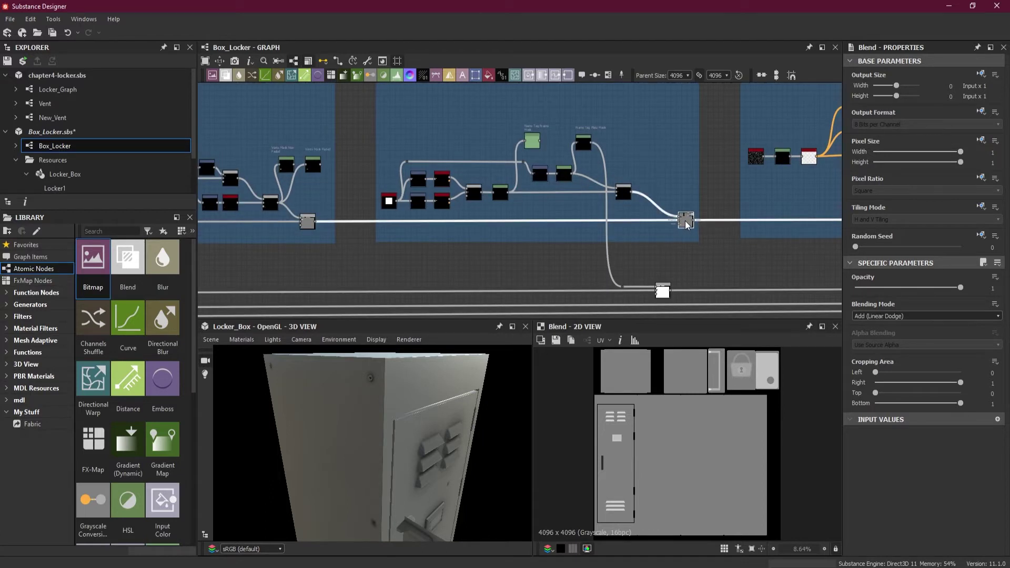
scroll(685, 220, "up", 4)
scroll(685, 220, "down", 5)
middle_click_drag(723, 246, 557, 224)
scroll(536, 207, "up", 3)
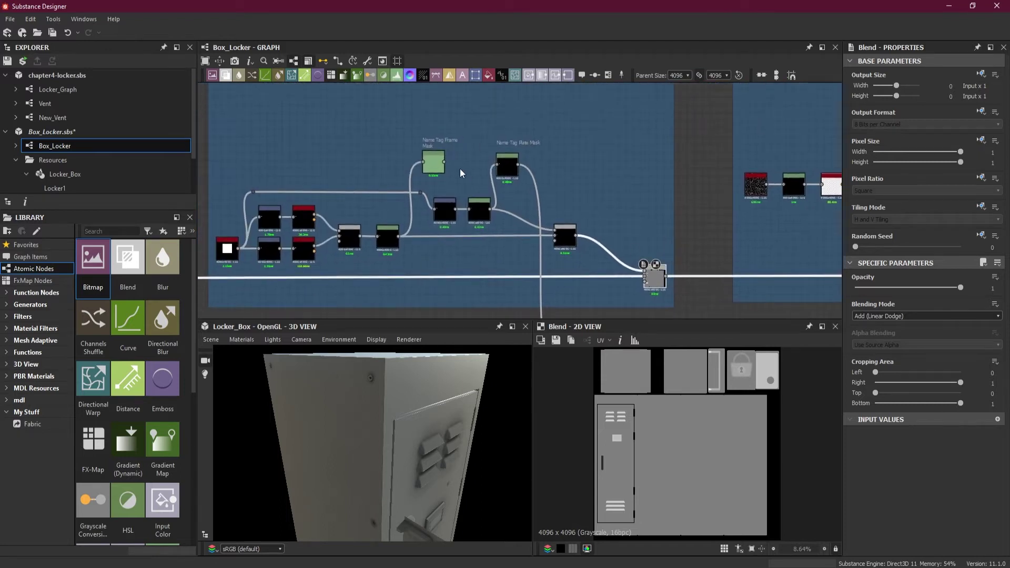
scroll(678, 260, "down", 2)
middle_click_drag(698, 278, 585, 277)
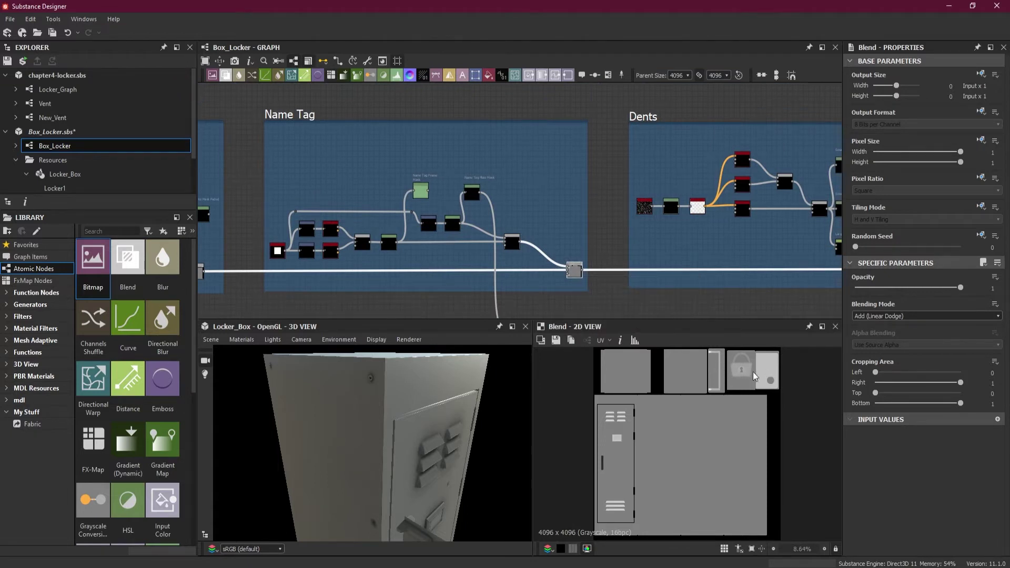
- Preview the three small-shell Flood Fill to Grayscale masks in the UV Shell Masks frame, one after another
scroll(576, 266, "down", 3)
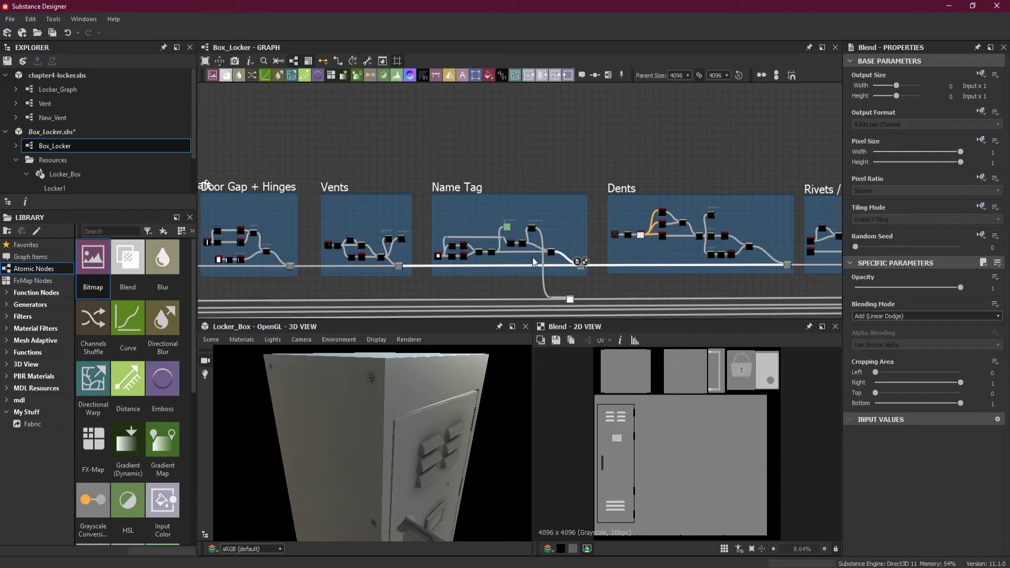
scroll(579, 253, "up", 2)
scroll(596, 247, "down", 2)
middle_click_drag(368, 247, 830, 229)
middle_click_drag(237, 245, 406, 245)
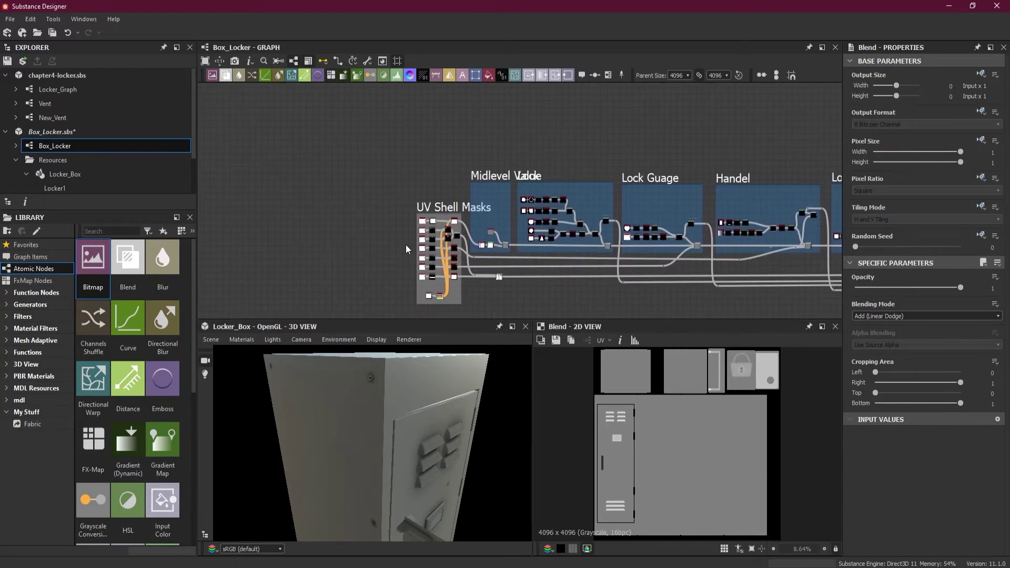
scroll(442, 246, "up", 5)
scroll(488, 240, "up", 3)
middle_click_drag(554, 278, 529, 140)
left_click(465, 134)
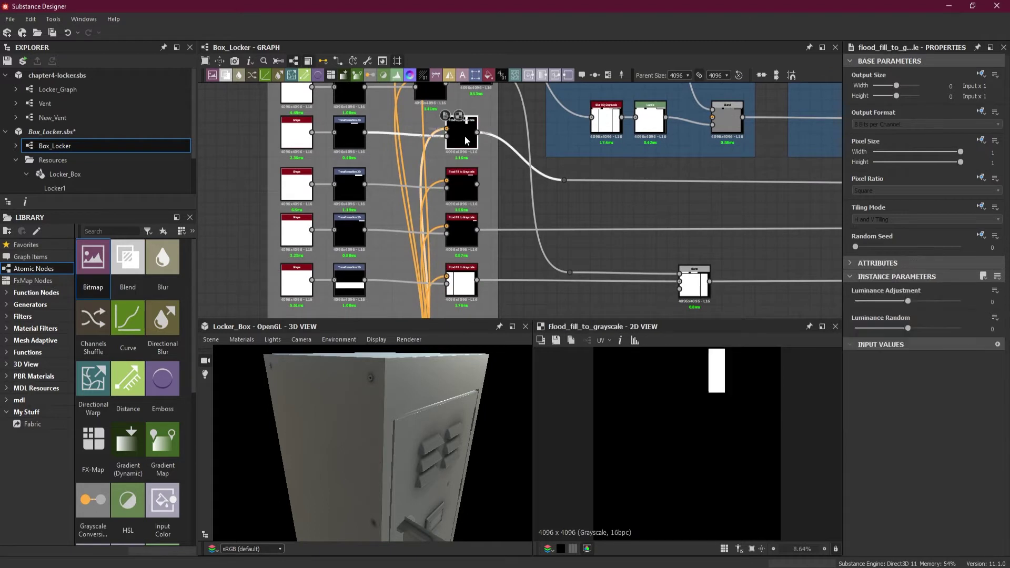
left_click(462, 188)
left_click(461, 234)
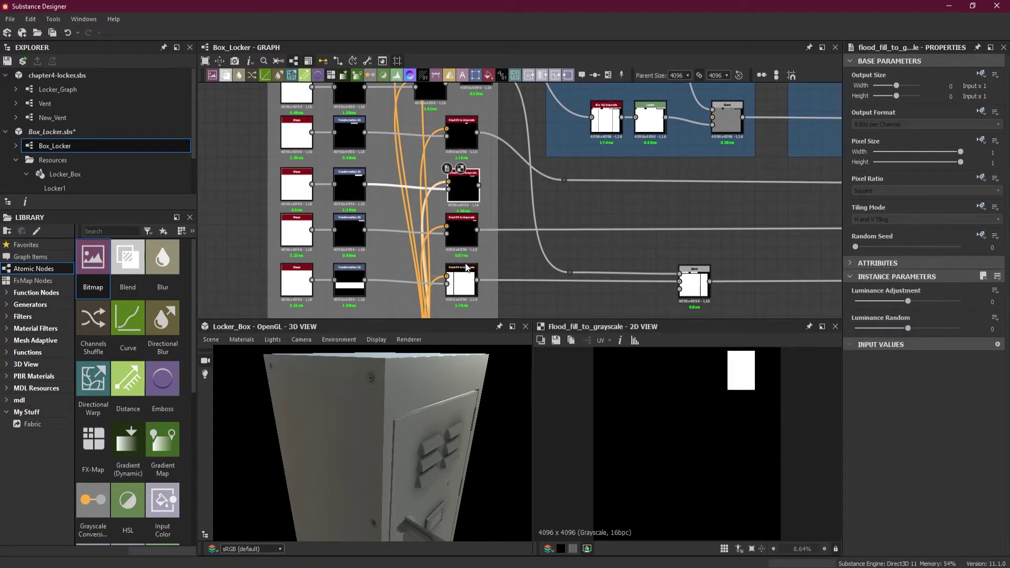
- Combine the first two small-shell Flood Fill to Grayscale masks in a new Blend node set to Add (Linear Dodge)
scroll(513, 225, "up", 2)
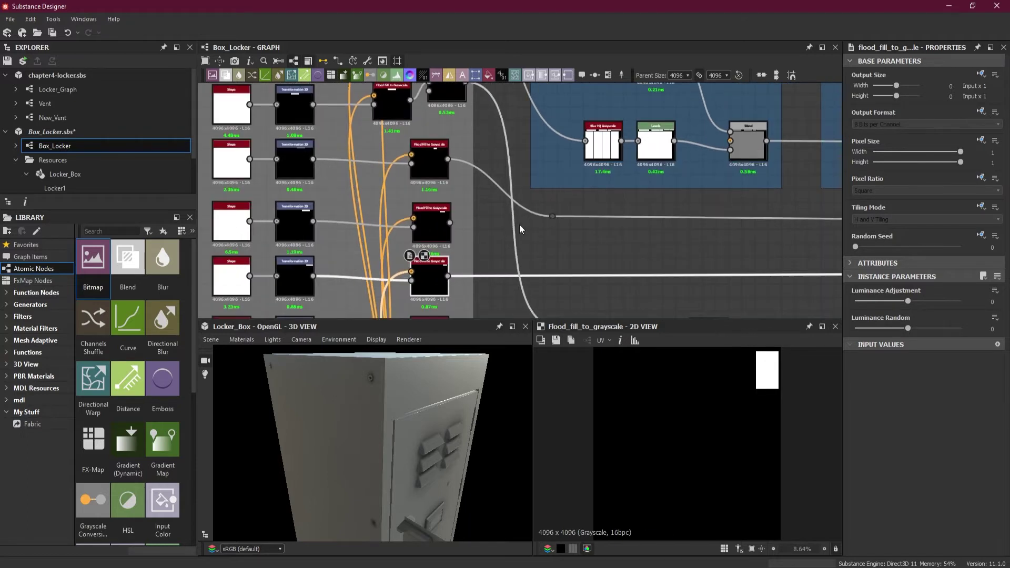
left_click_drag(448, 159, 485, 220)
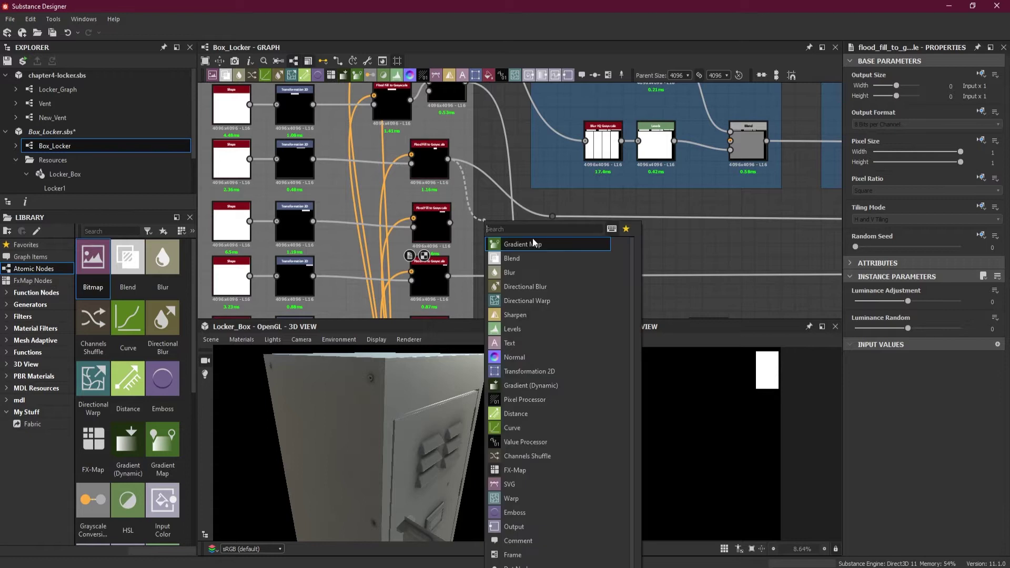
left_click(541, 260)
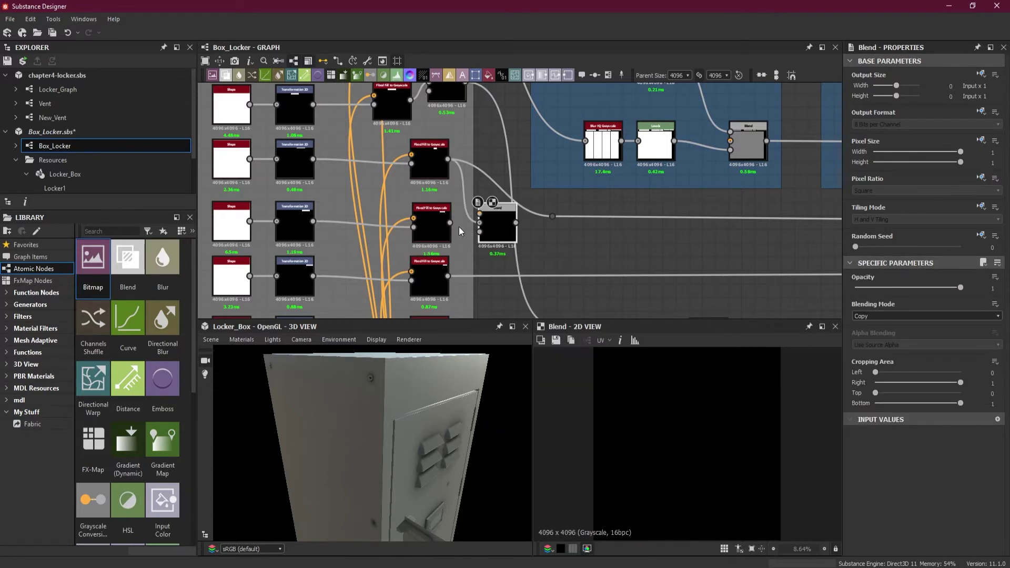
mouse_move(499, 223)
left_mouse_down()
mouse_move(500, 233)
mouse_move(480, 228)
left_mouse_up()
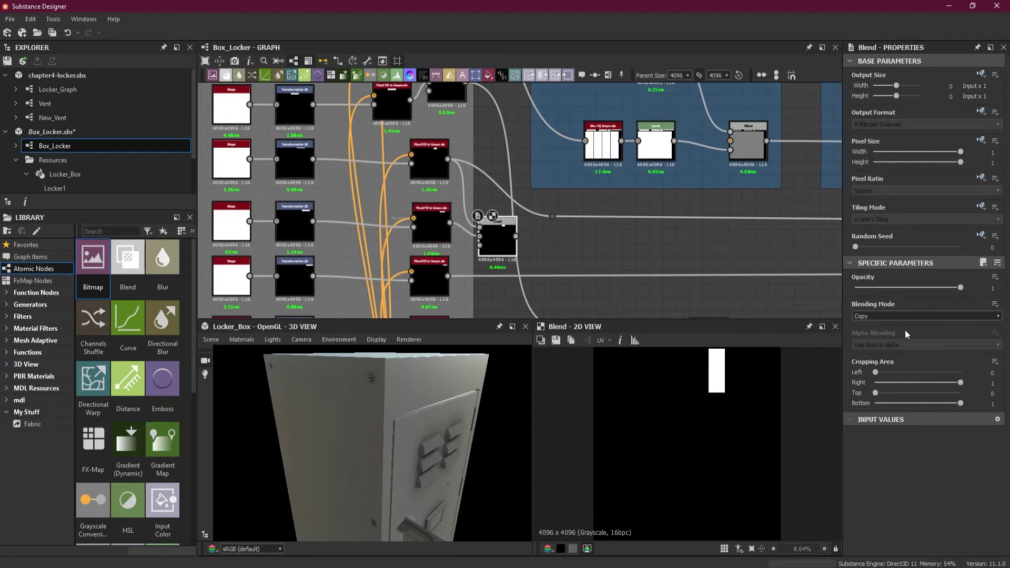
left_click(896, 316)
left_click(889, 331)
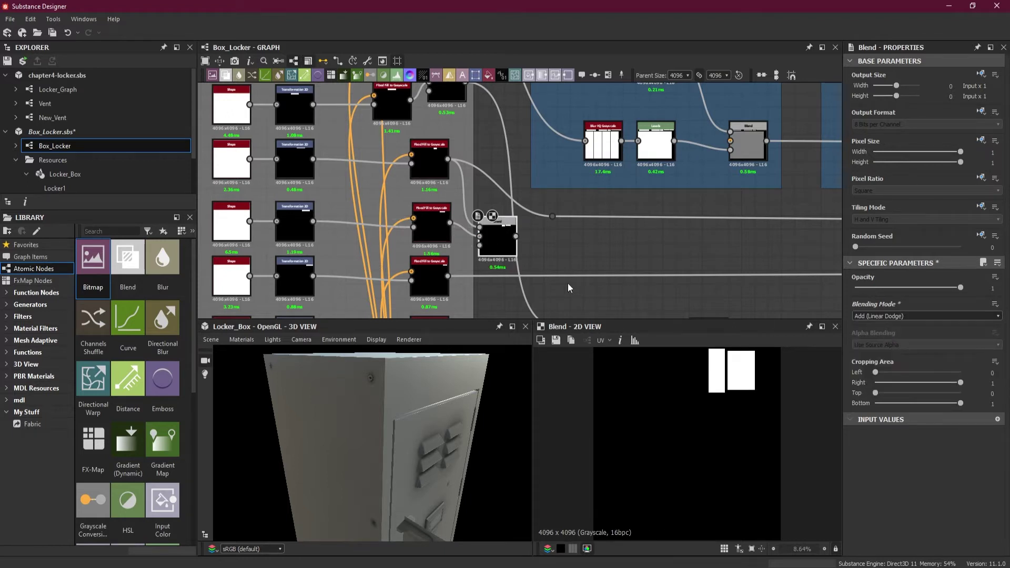
- Shift the dot node on the nearby mask link aside and place another Blend node below the first mask Blend
scroll(537, 225, "down", 1)
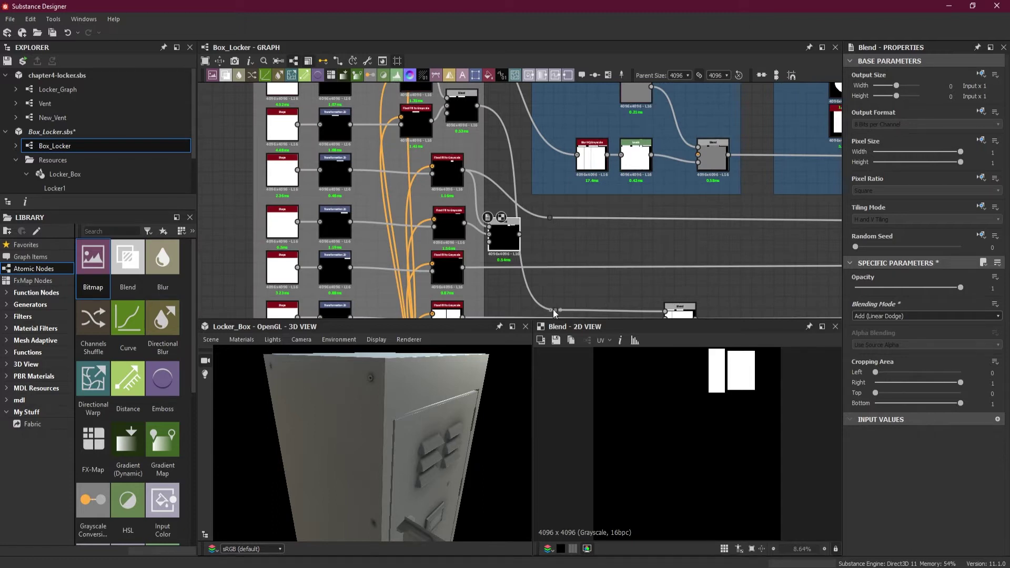
left_click_drag(555, 309, 592, 311)
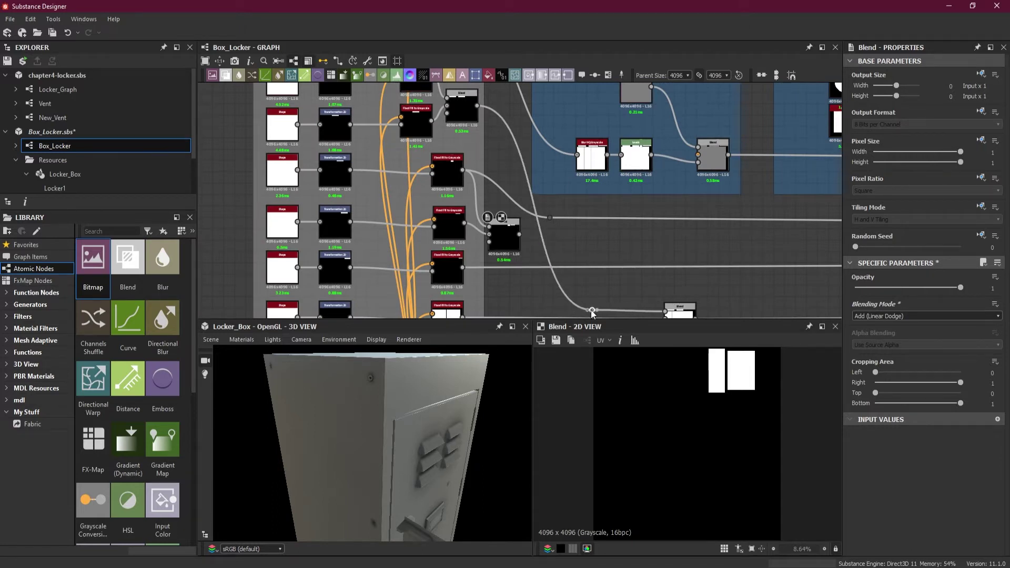
scroll(517, 243, "up", 2)
middle_click_drag(531, 291, 512, 247)
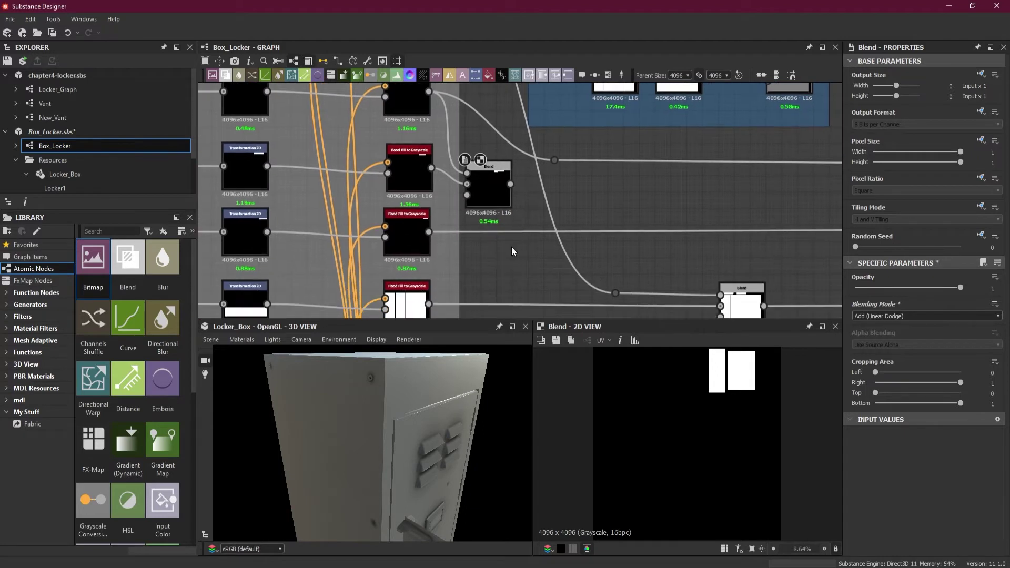
right_click(511, 250)
left_click(546, 256)
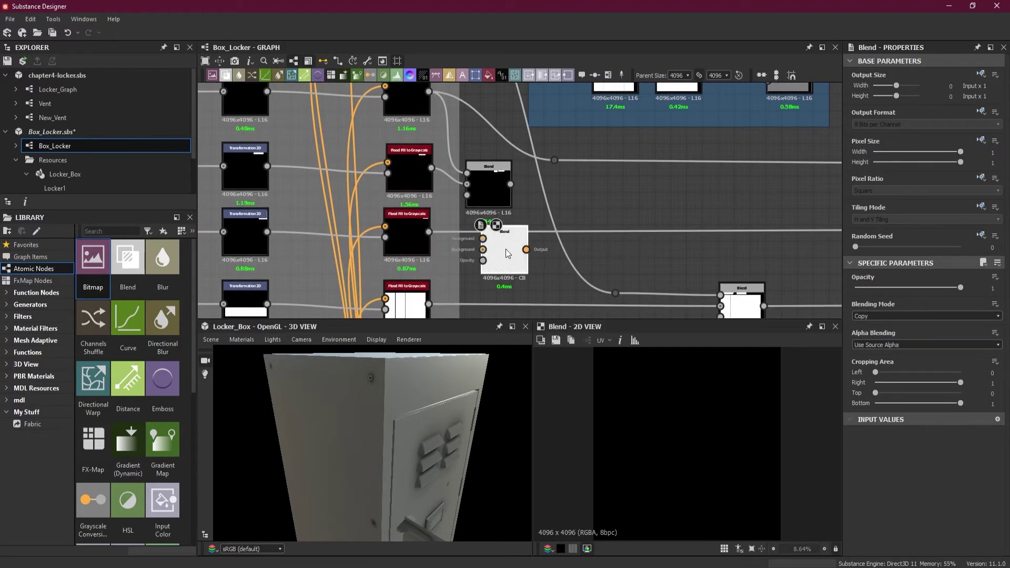
left_click_drag(507, 249, 522, 248)
- Feed the combined mask into the new Blend's foreground and the third shell mask into its background, using Add (Linear Dodge)
left_click_drag(510, 184, 499, 238)
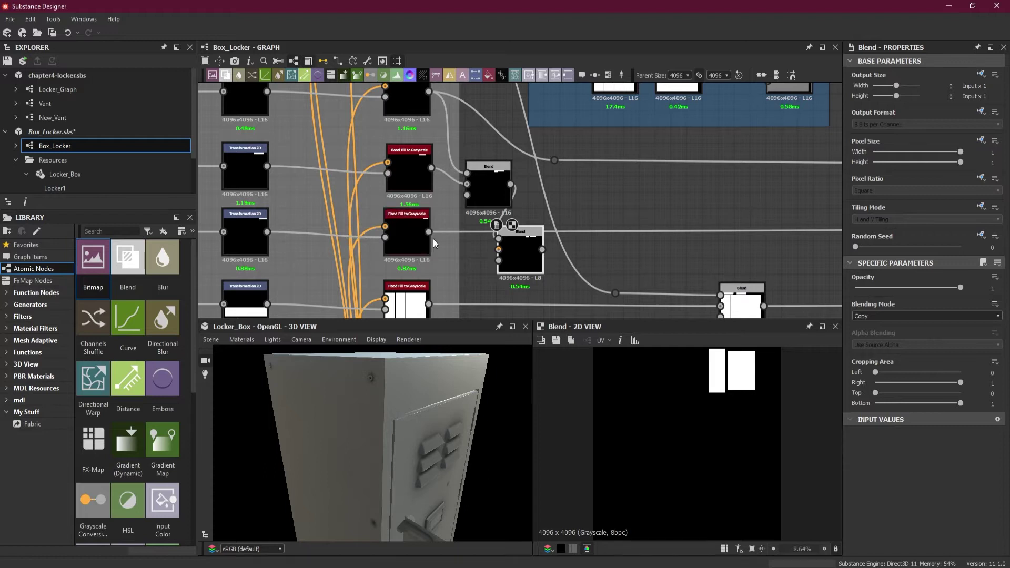
left_click_drag(430, 229, 499, 250)
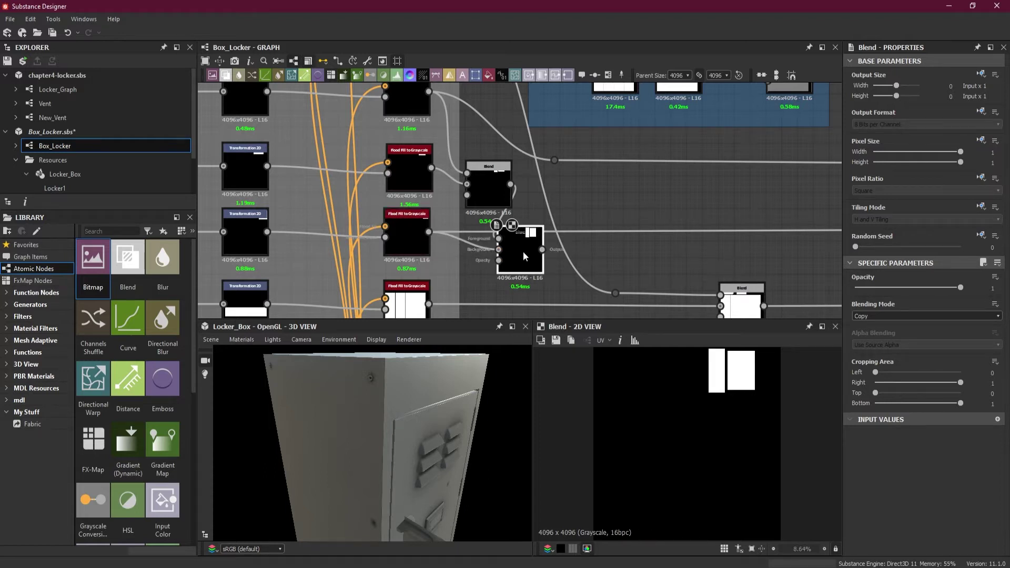
left_click(894, 316)
left_click(892, 334)
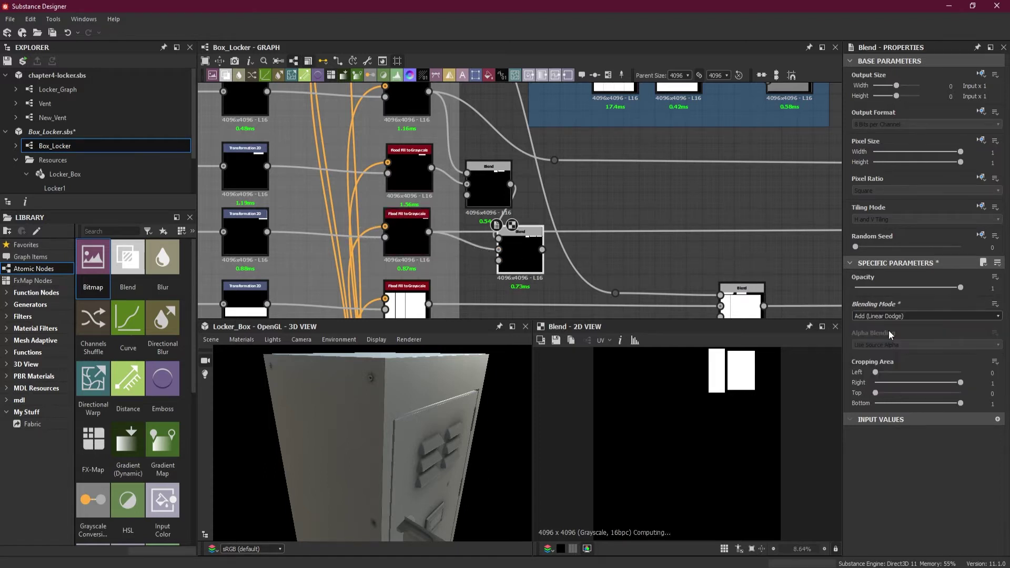
- Route the combined small-shell mask's output along the graph past the Name Tag frame into a new Blend node there
scroll(532, 244, "down", 3)
middle_click_drag(598, 251, 472, 240)
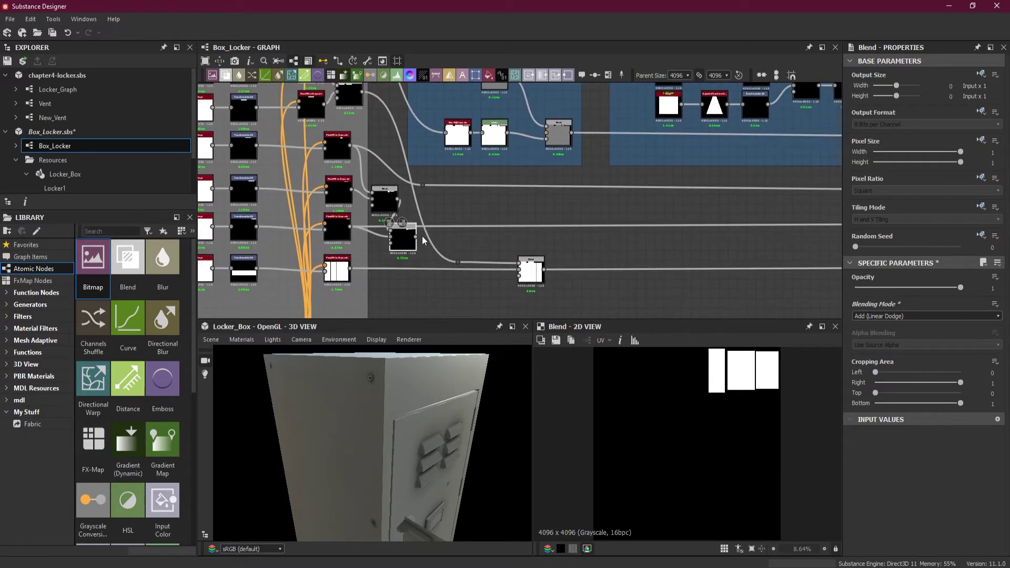
left_click_drag(416, 236, 775, 242)
scroll(634, 238, "down", 4)
middle_click_drag(776, 243, 399, 265)
left_click_drag(399, 266, 734, 255)
scroll(715, 255, "down", 2)
middle_click_drag(751, 254, 531, 250)
left_click_drag(531, 250, 737, 251)
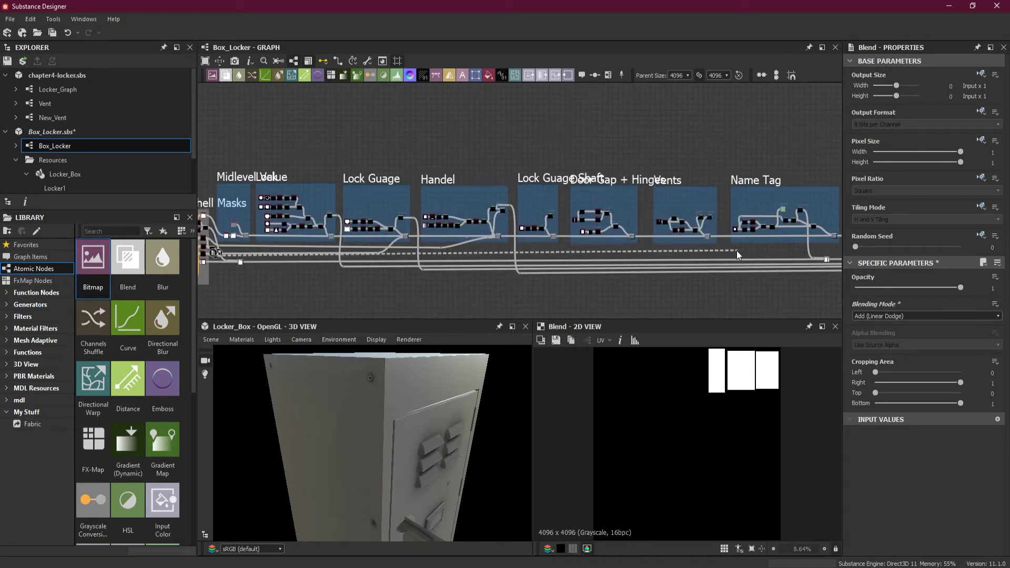
middle_click_drag(737, 250, 548, 243)
left_click_drag(548, 243, 579, 255)
scroll(598, 238, "up", 5)
middle_click_drag(598, 247, 579, 256)
left_click_drag(579, 256, 558, 263)
middle_click_drag(579, 255, 558, 263)
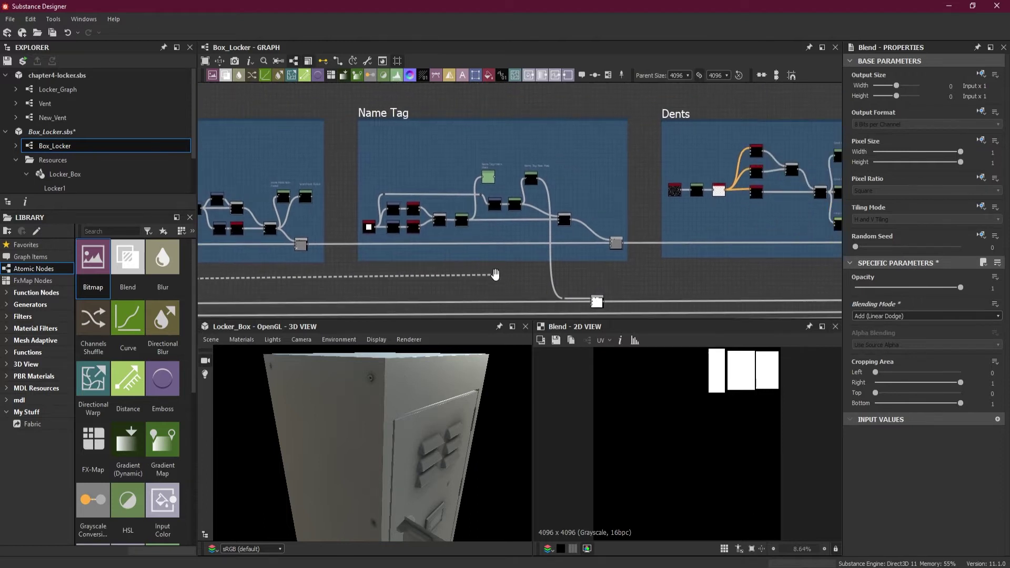
left_click_drag(558, 264, 542, 271)
middle_click_drag(558, 263, 542, 271)
left_click_drag(542, 271, 604, 277)
scroll(538, 274, "up", 6)
scroll(535, 272, "up", 2)
left_click(557, 274)
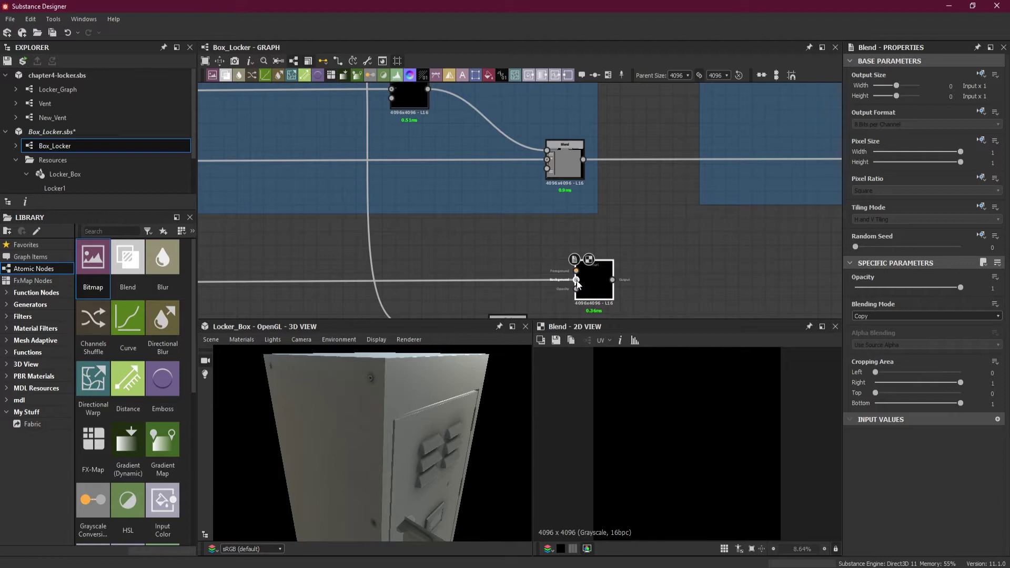
- Switch the combined mask from the new Blend's background to its foreground and shift the node farther from the Name Tag frame
left_click_drag(577, 281, 577, 272)
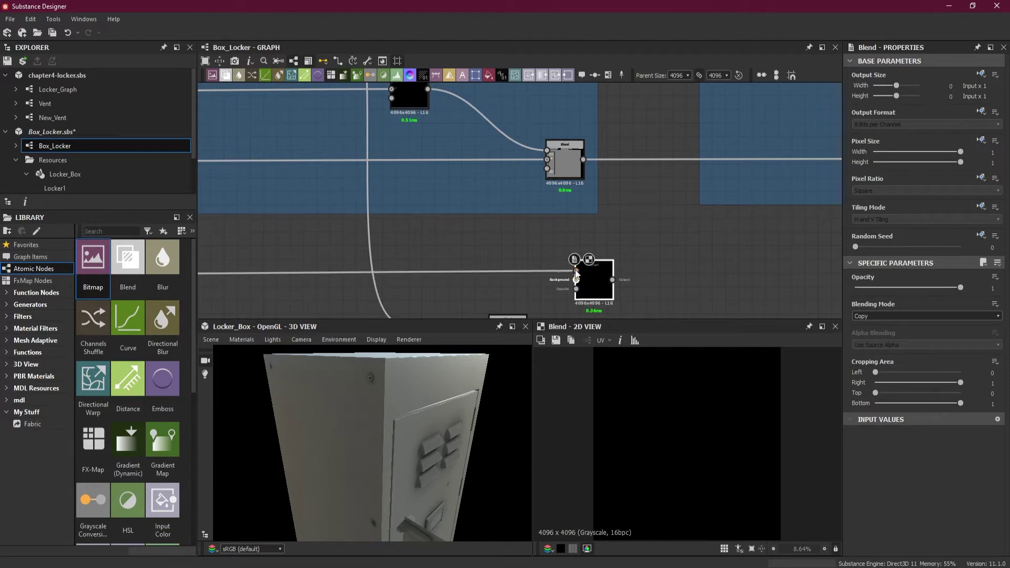
left_click_drag(581, 277, 640, 277)
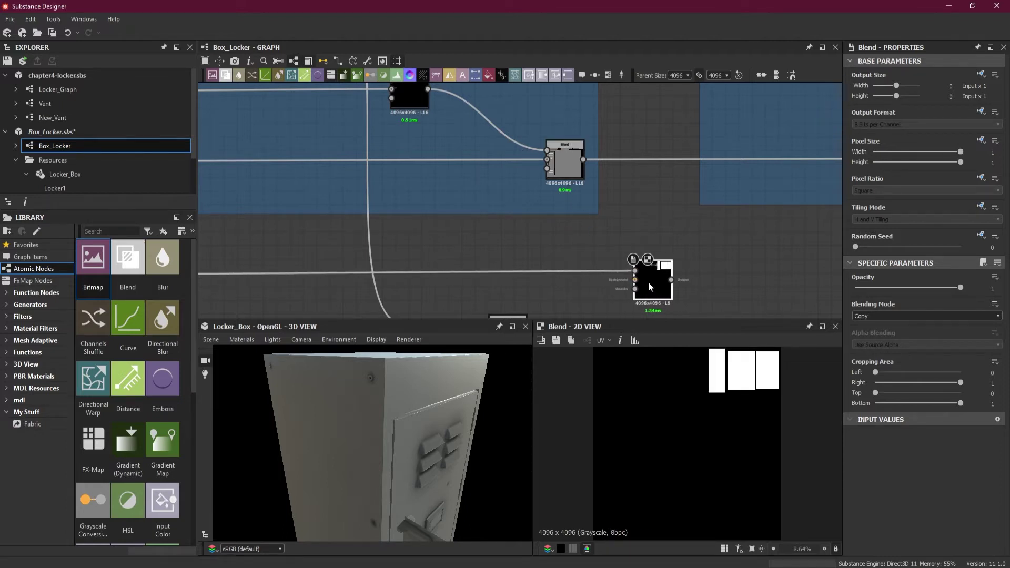
scroll(639, 274, "up", 3)
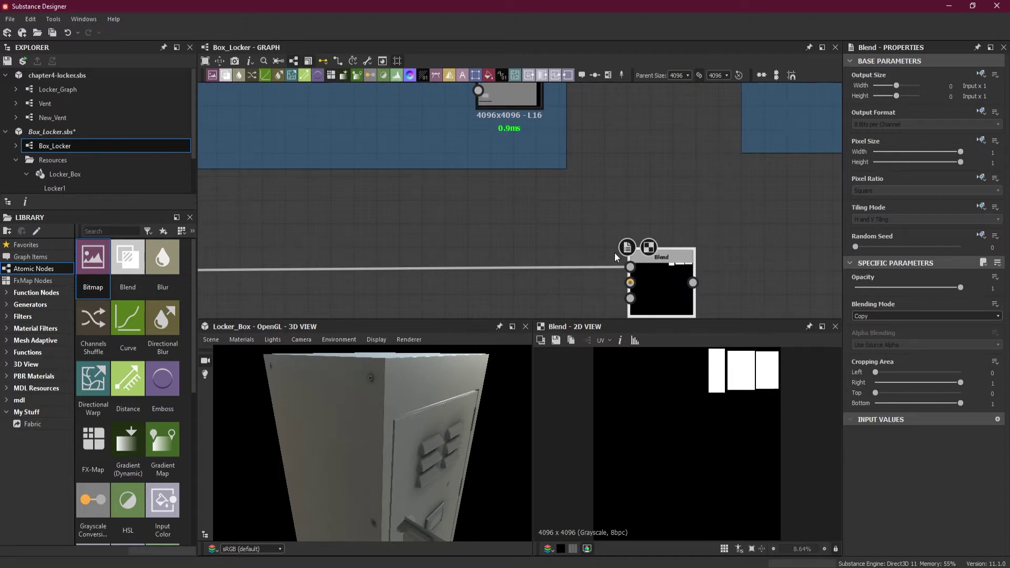
scroll(615, 253, "down", 2)
- Preview the Name Tag frame's final Blend and examine its height detail around the door vents and name plate
left_click(542, 134)
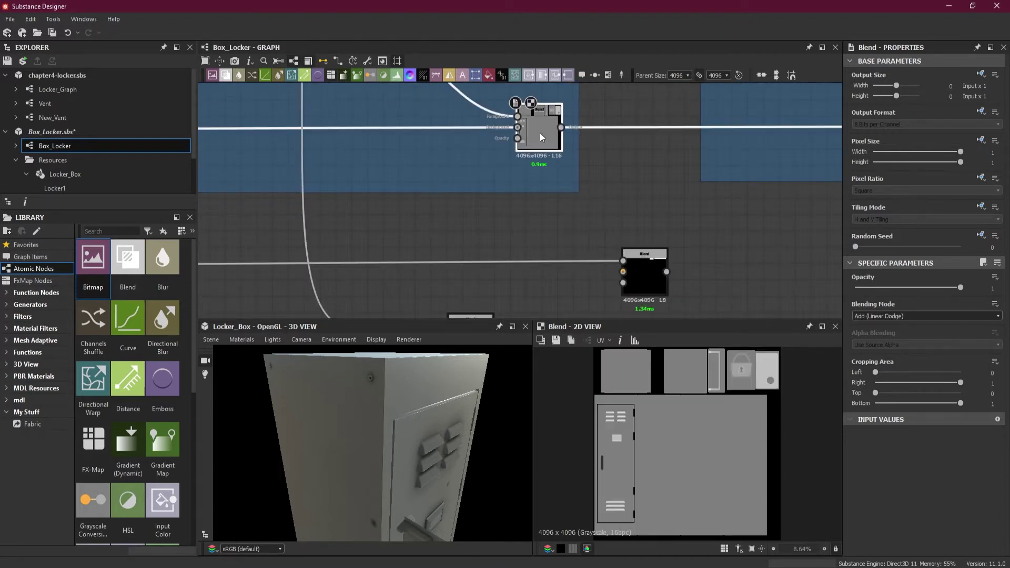
scroll(542, 152, "down", 4)
middle_click_drag(542, 153, 567, 216)
scroll(567, 216, "down", 3)
scroll(552, 227, "up", 3)
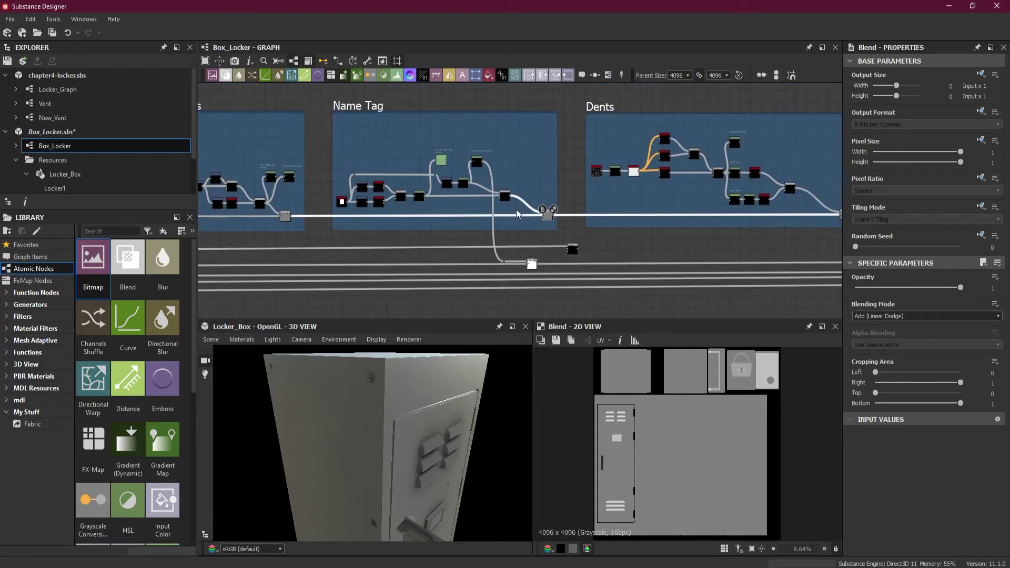
scroll(566, 254, "up", 2)
scroll(612, 445, "up", 5)
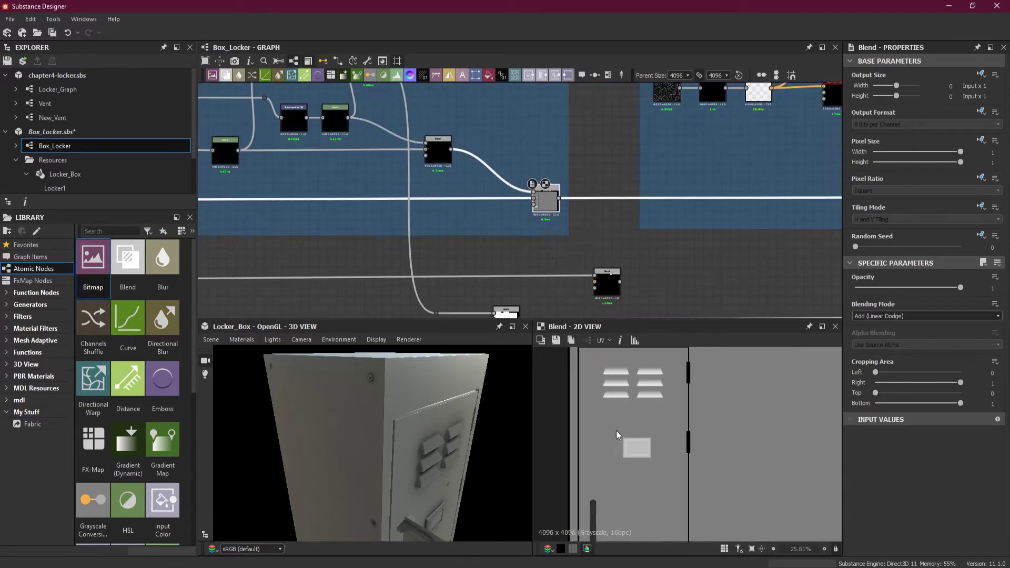
middle_click_drag(671, 286, 629, 258)
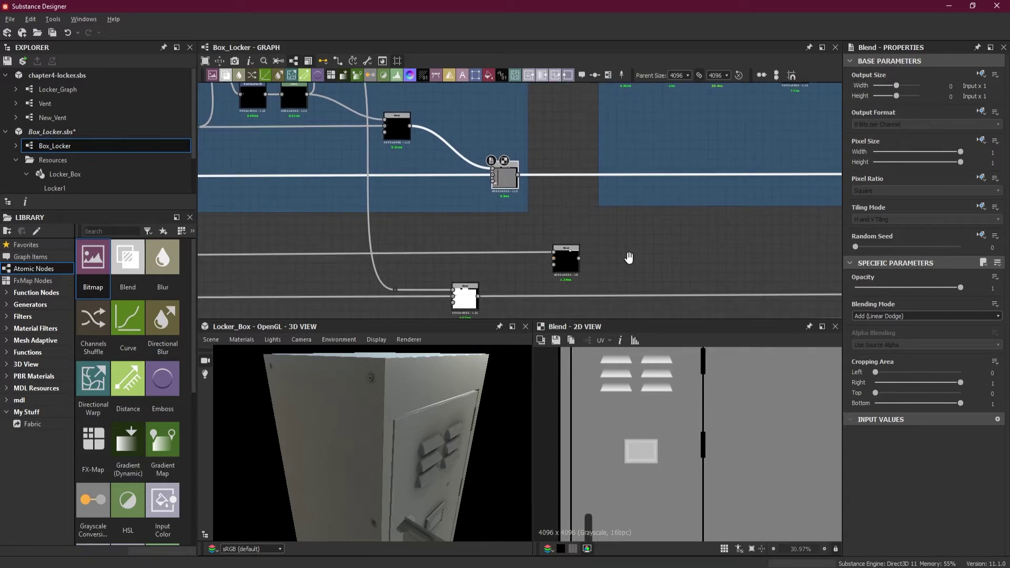
scroll(541, 217, "up", 1)
- Feed the Name Tag frame's final Blend into the new Blend's background and set its blending mode to Subtract
left_click_drag(578, 279, 611, 281)
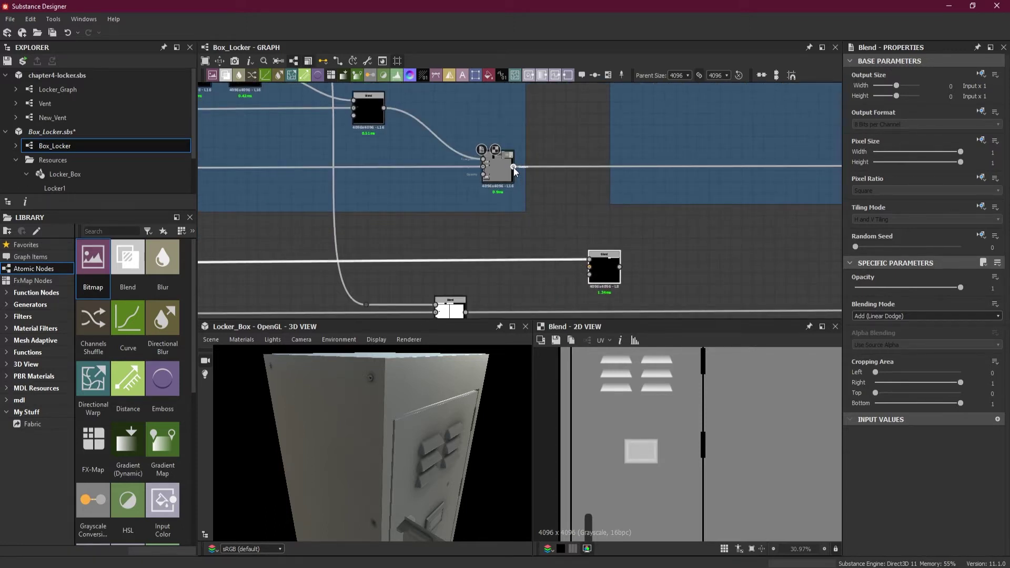
left_click_drag(514, 167, 589, 267)
double_click(602, 270)
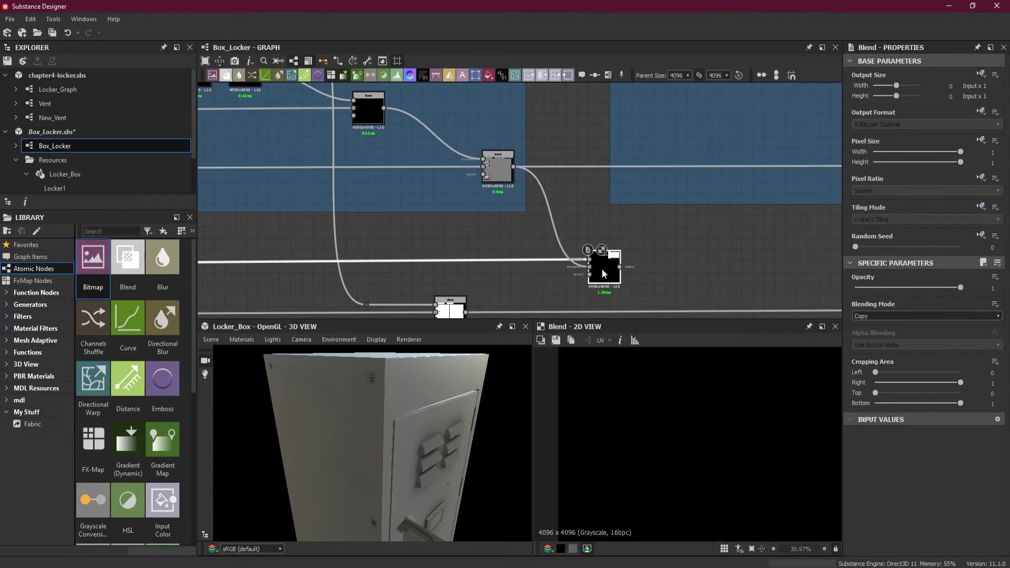
scroll(602, 269, "up", 3)
left_click(889, 316)
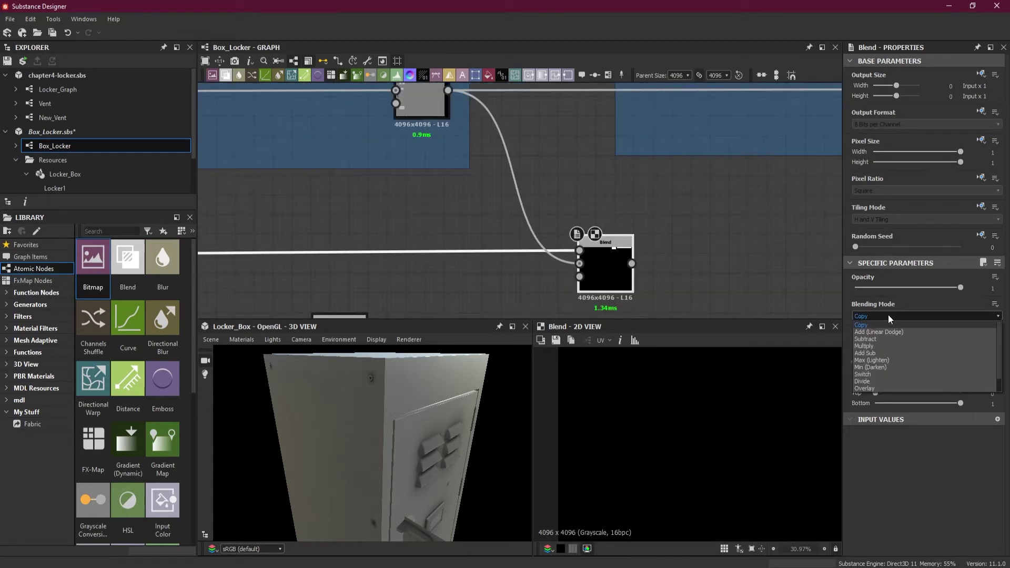
left_click(890, 340)
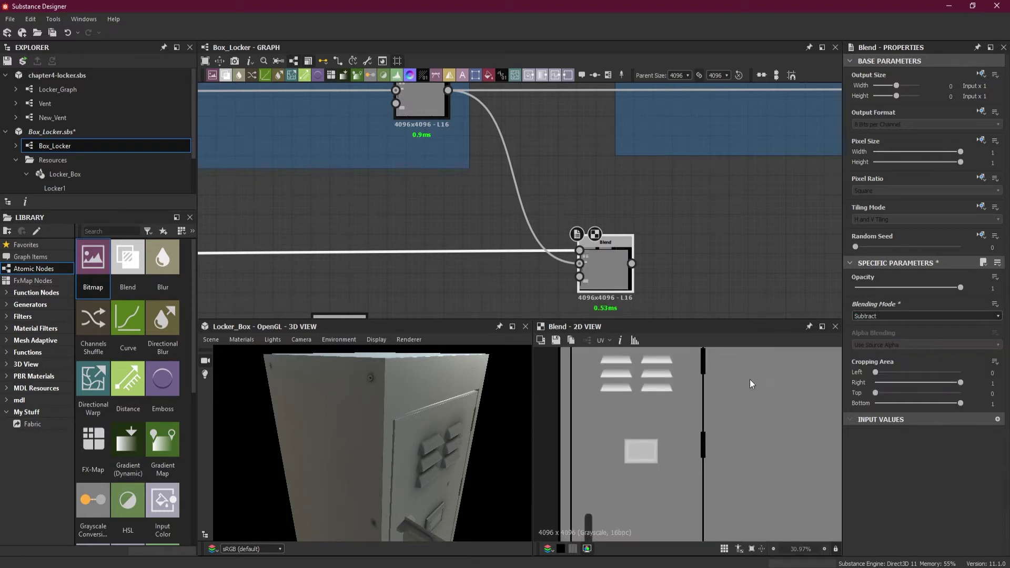
- Examine the Subtract result up close around the small UV shells and the name plate
scroll(750, 387, "down", 5)
scroll(716, 380, "up", 5)
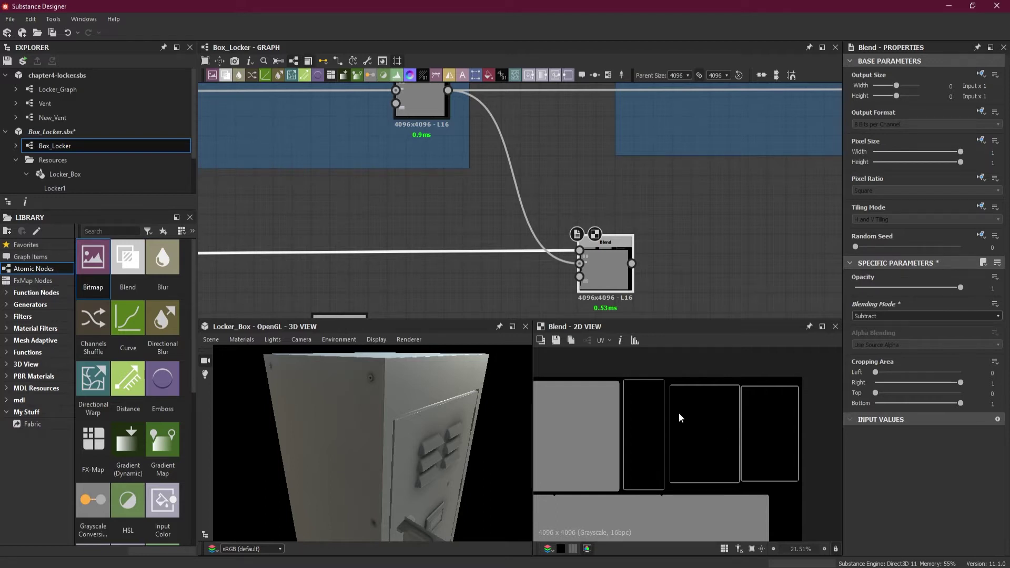
scroll(679, 418, "up", 3)
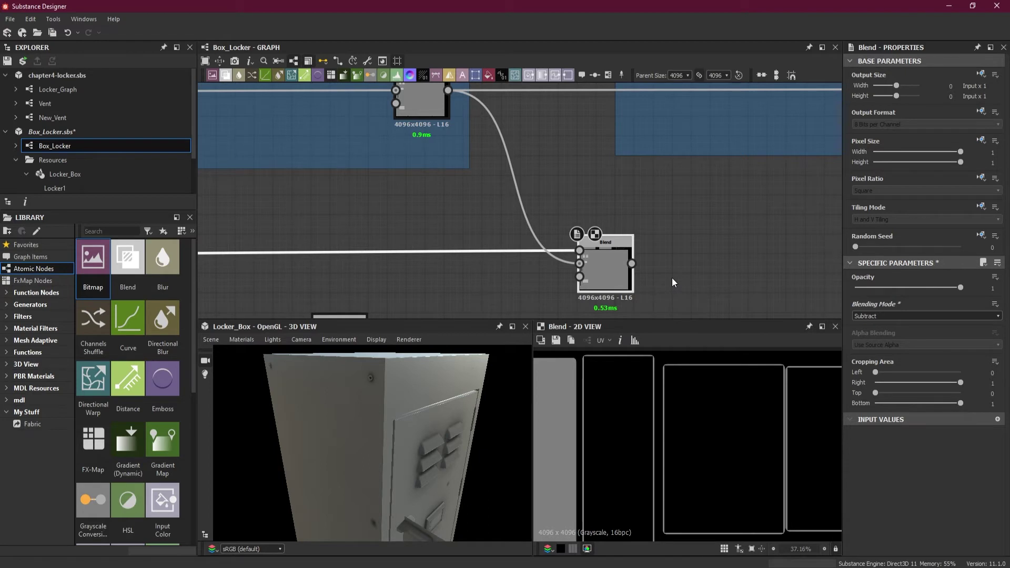
scroll(672, 278, "down", 4)
middle_click_drag(672, 278, 485, 268)
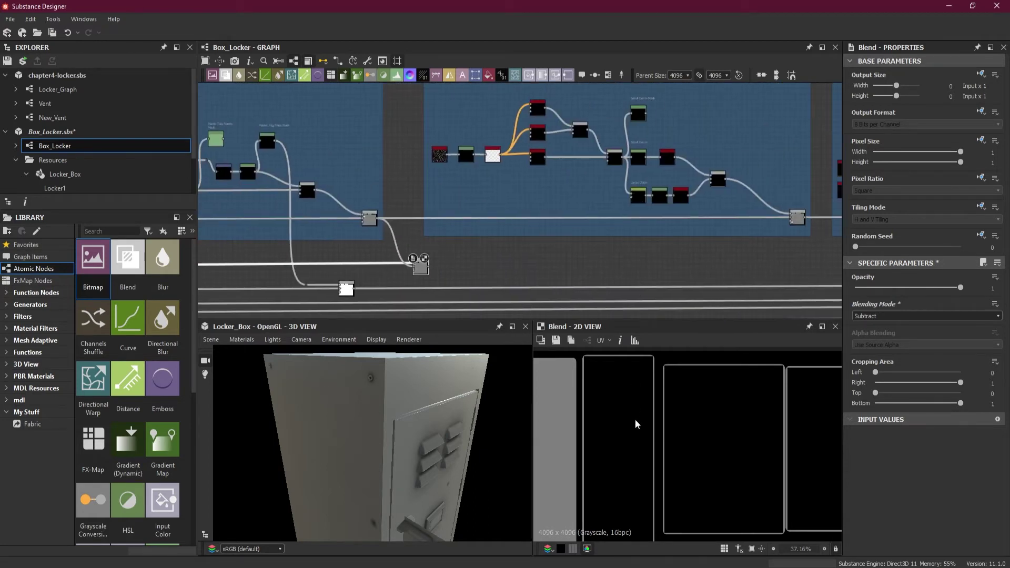
scroll(635, 420, "down", 4)
scroll(579, 417, "up", 4)
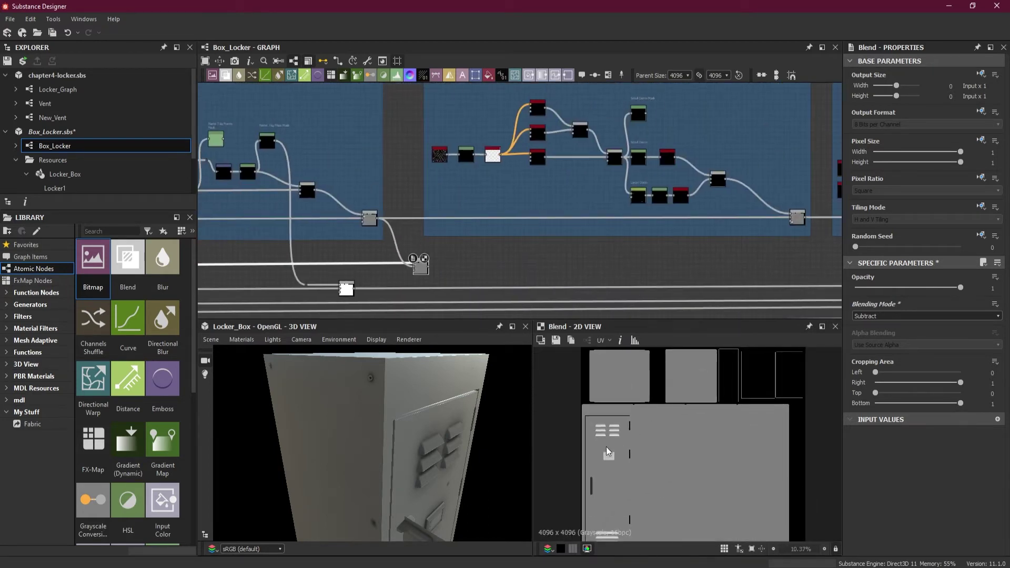
scroll(607, 485, "up", 3)
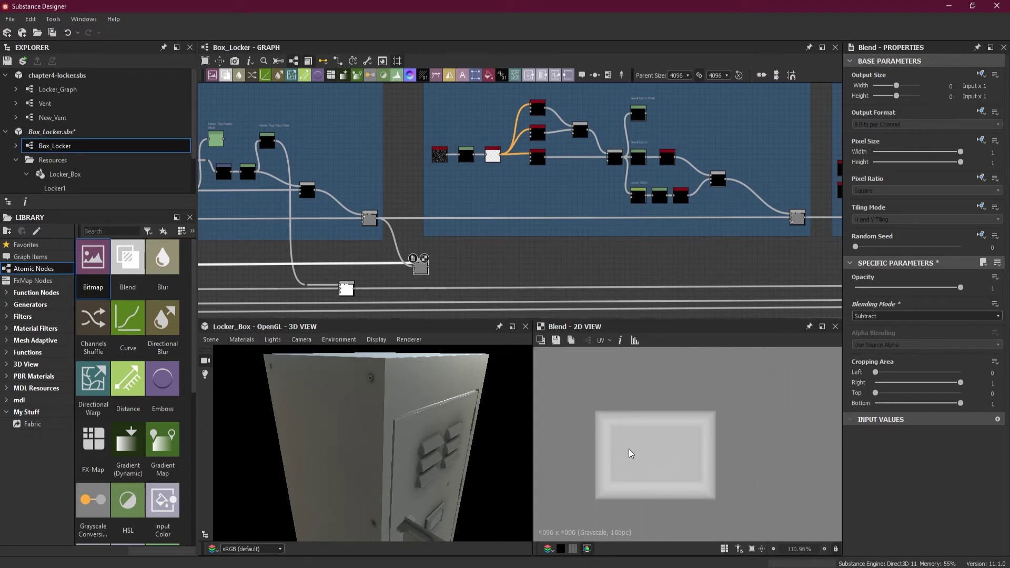
- Preview the mask carried by the dot node on the link coming down from the Name Tag frame
middle_click_drag(357, 211, 572, 210)
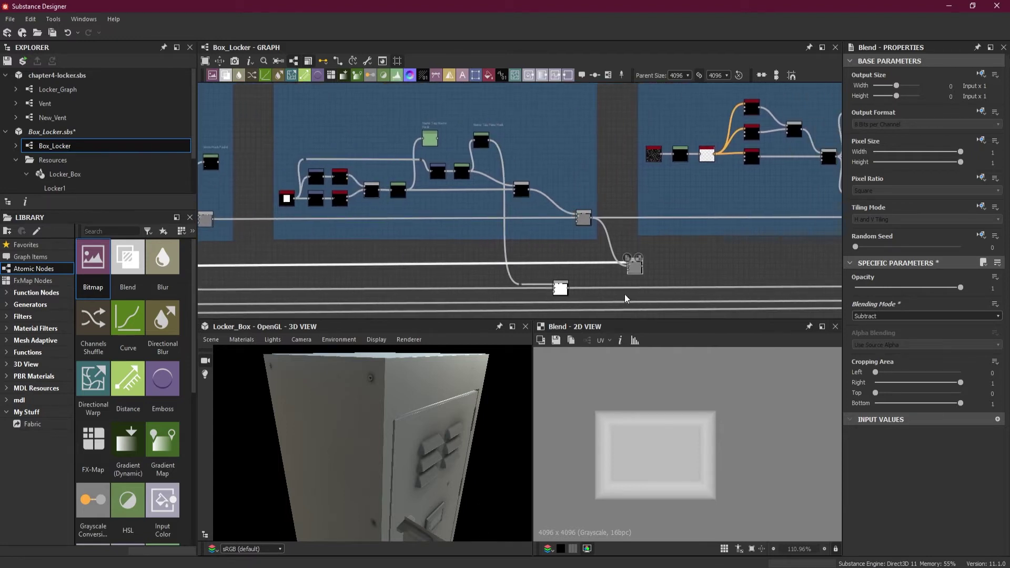
scroll(610, 290, "up", 5)
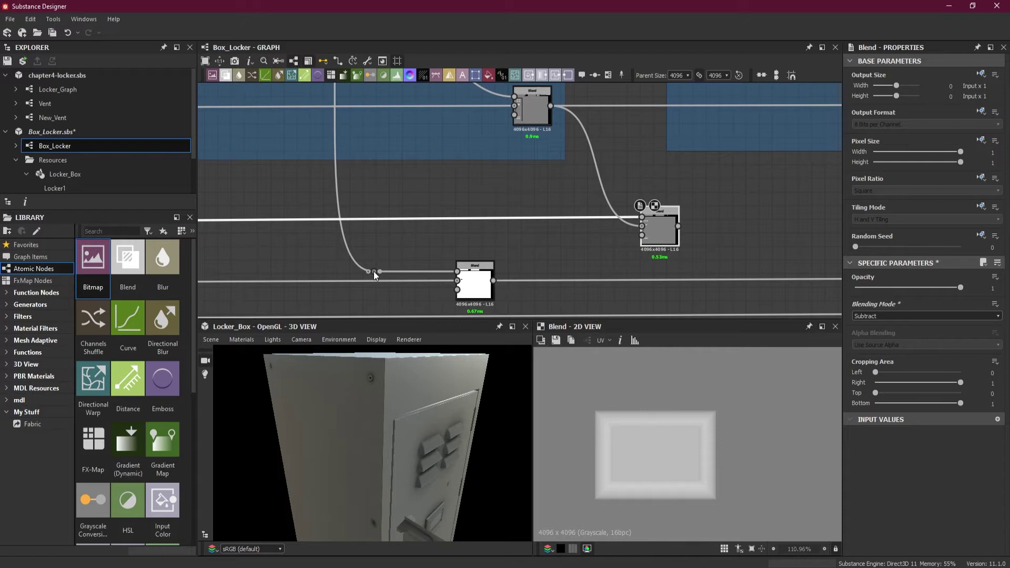
double_click(374, 271)
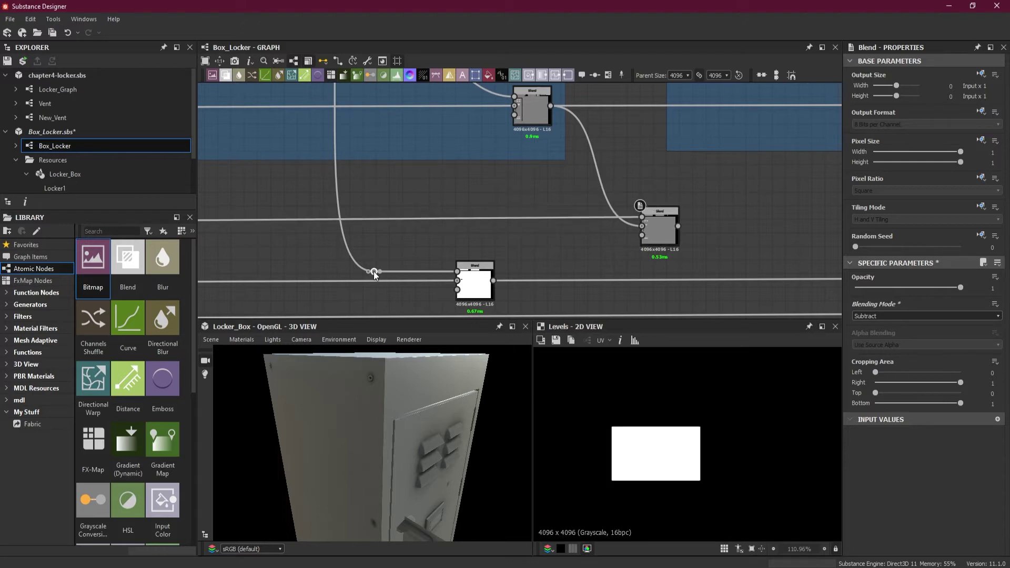
left_click(659, 229)
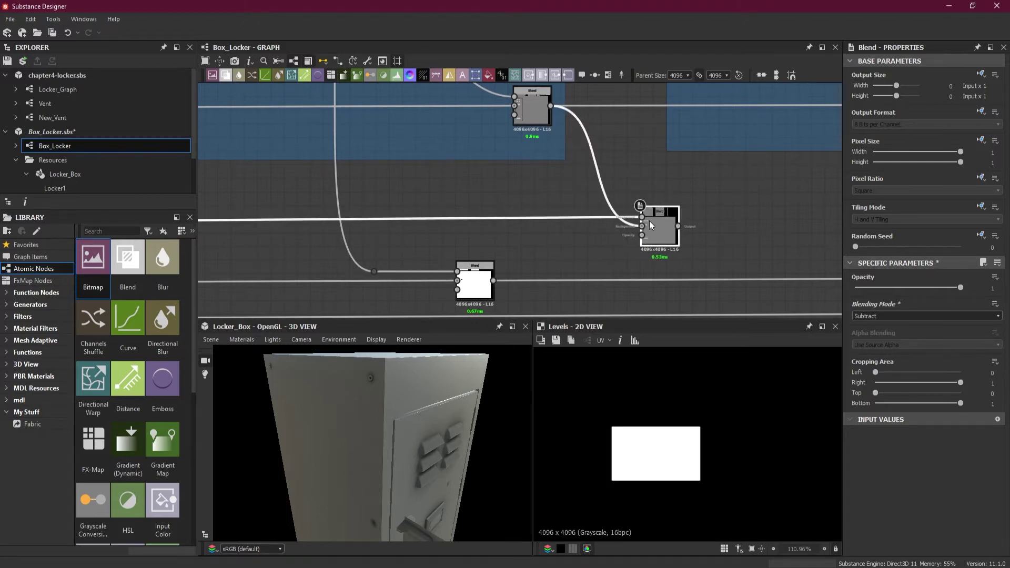
- Insert a Blend node on the combined shell mask's link into the Subtract Blend
middle_click_drag(650, 220, 675, 215)
left_click(482, 205)
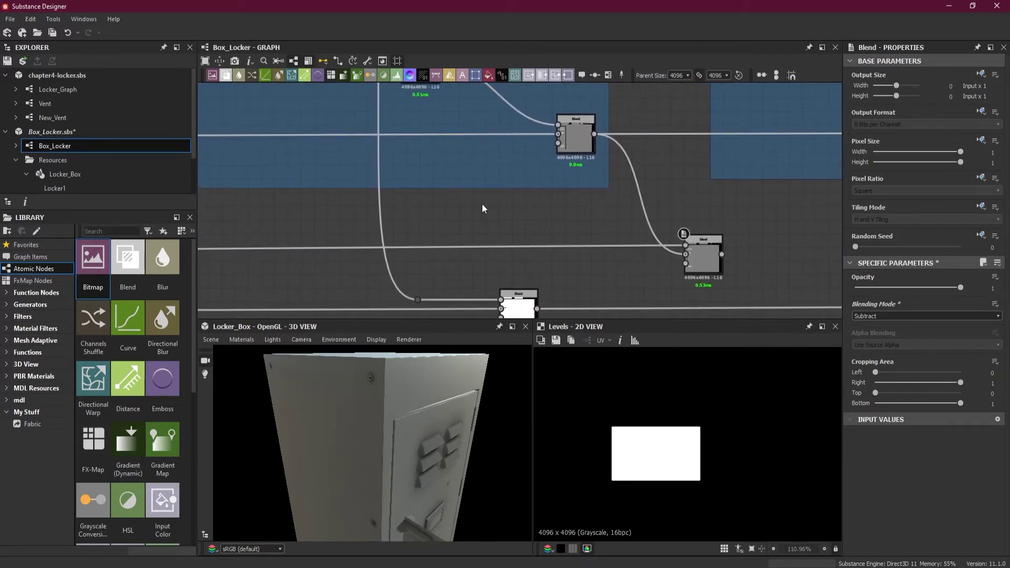
left_click_drag(479, 216, 480, 217)
left_click(505, 247)
key("space")
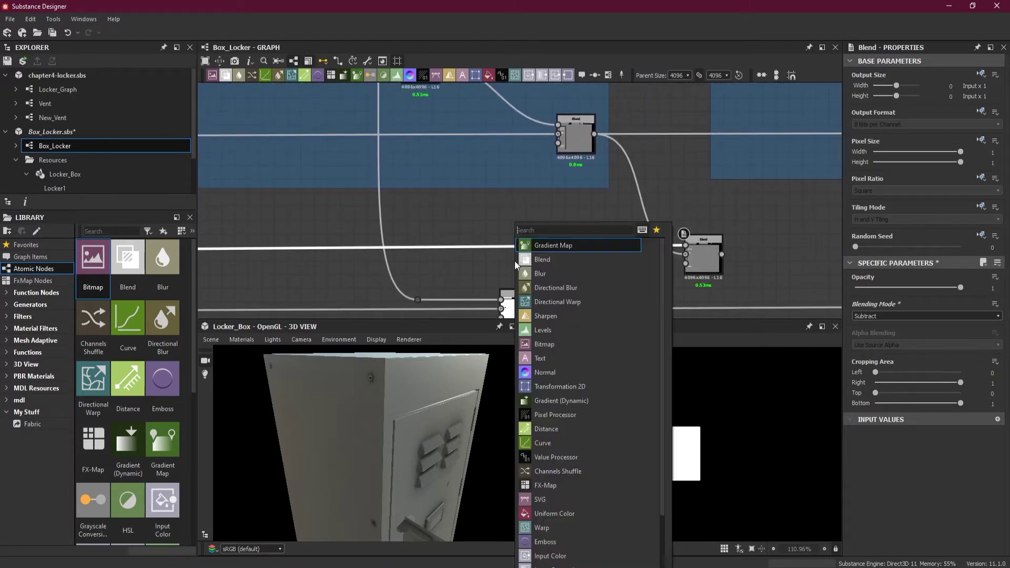
left_click(551, 260)
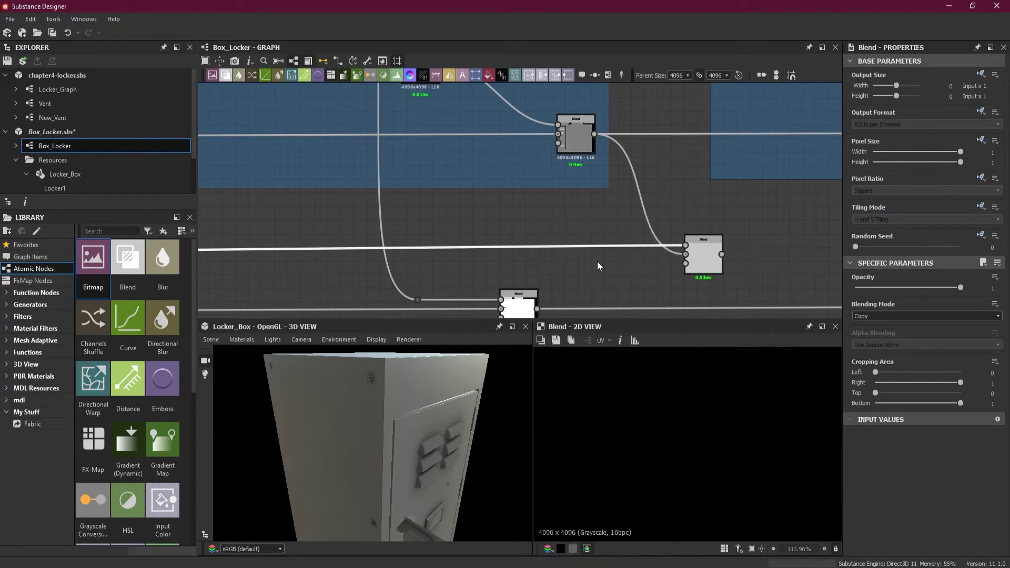
- Move the inserted Blend node along the graph to sit just before the Subtract Blend below the Name Tag frame
scroll(598, 261, "down", 10)
middle_click_drag(367, 261, 382, 264)
scroll(220, 260, "up", 4)
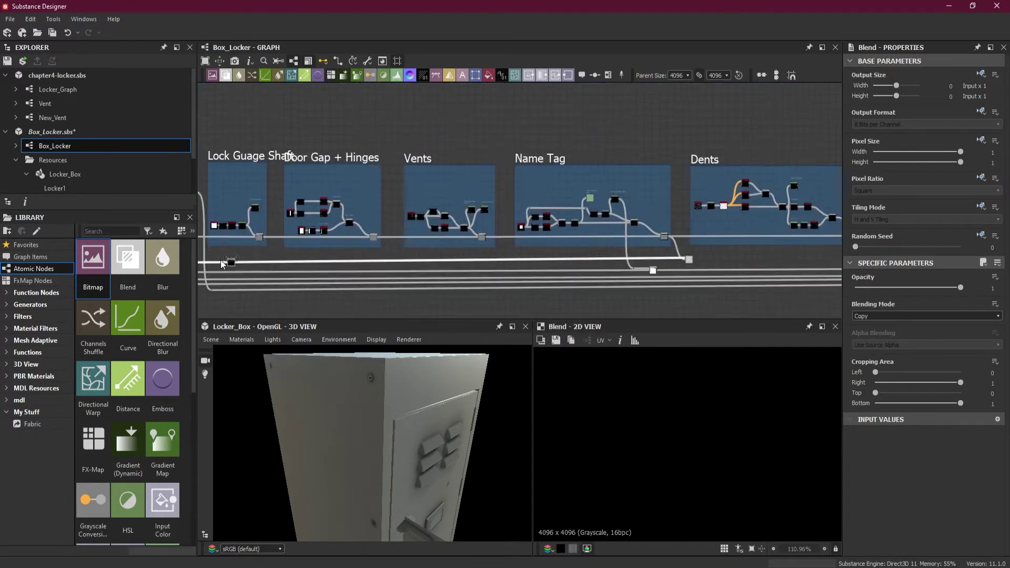
left_click_drag(237, 265, 625, 277)
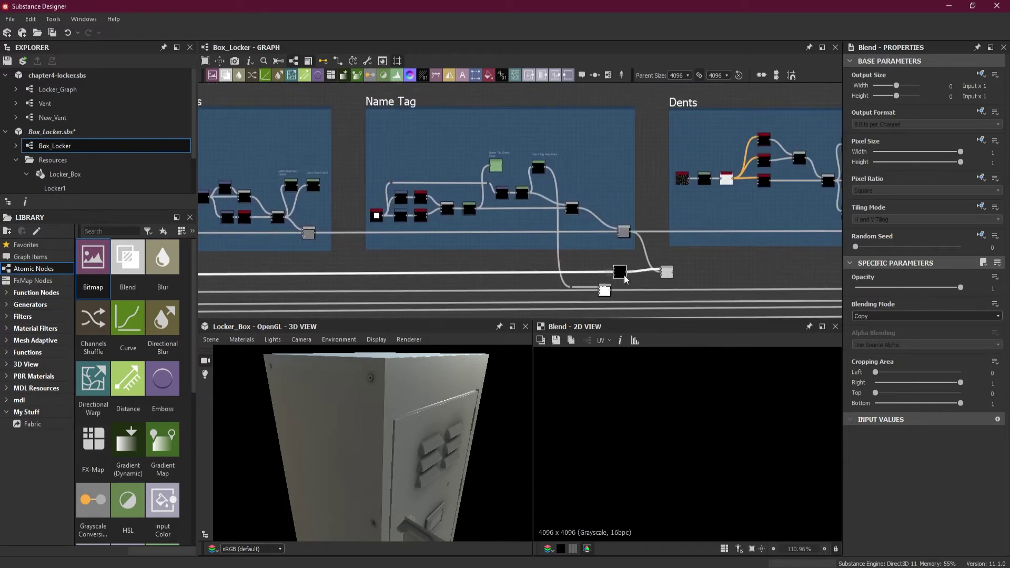
scroll(624, 275, "up", 5)
- Set the inserted Blend's blending mode to Add (Linear Dodge) and check its full mask in the 2D preview
scroll(665, 433, "down", 5)
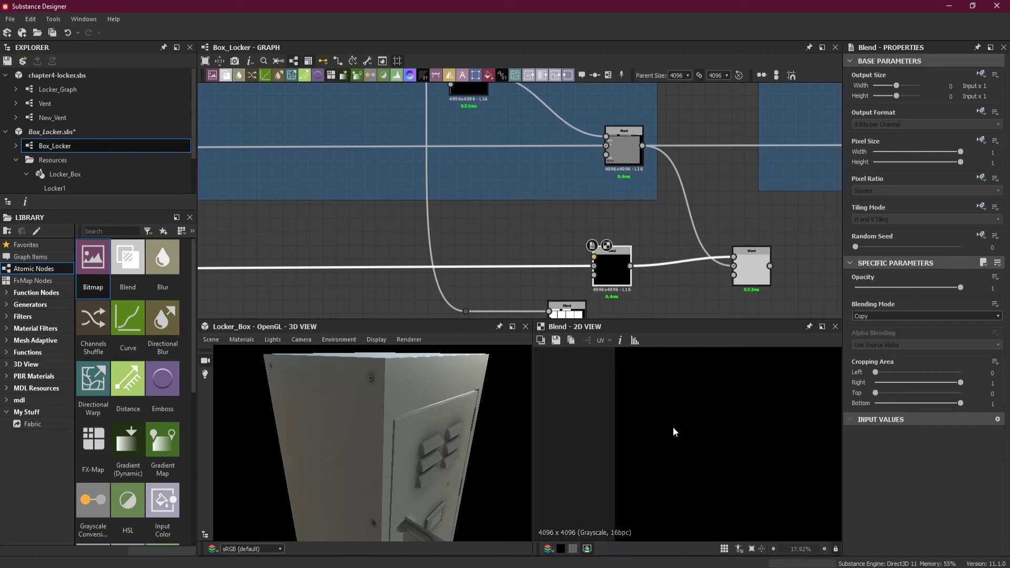
key("f")
scroll(700, 440, "down", 4)
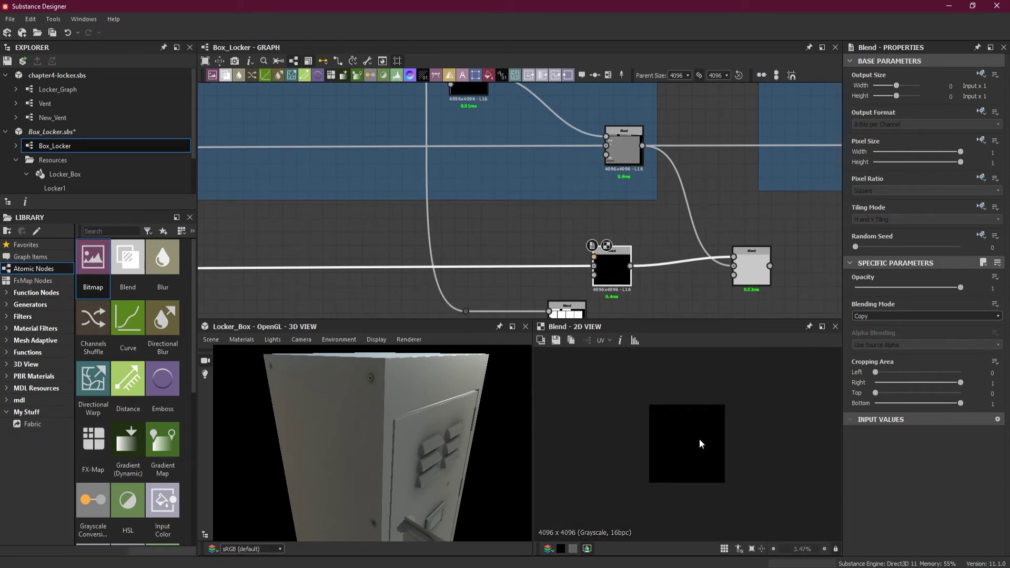
scroll(699, 439, "up", 1)
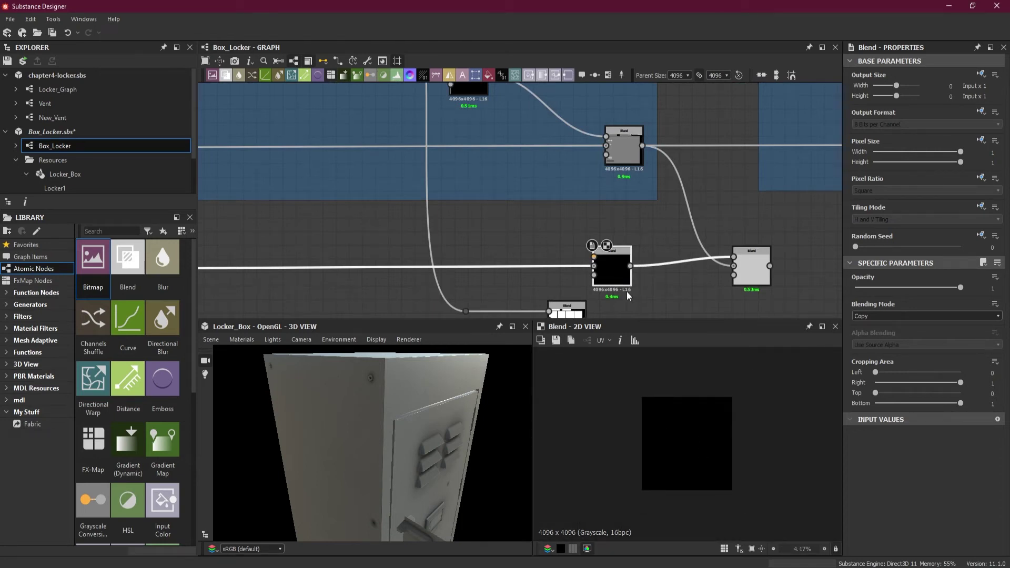
left_click(876, 316)
left_click(879, 330)
scroll(721, 393, "up", 3)
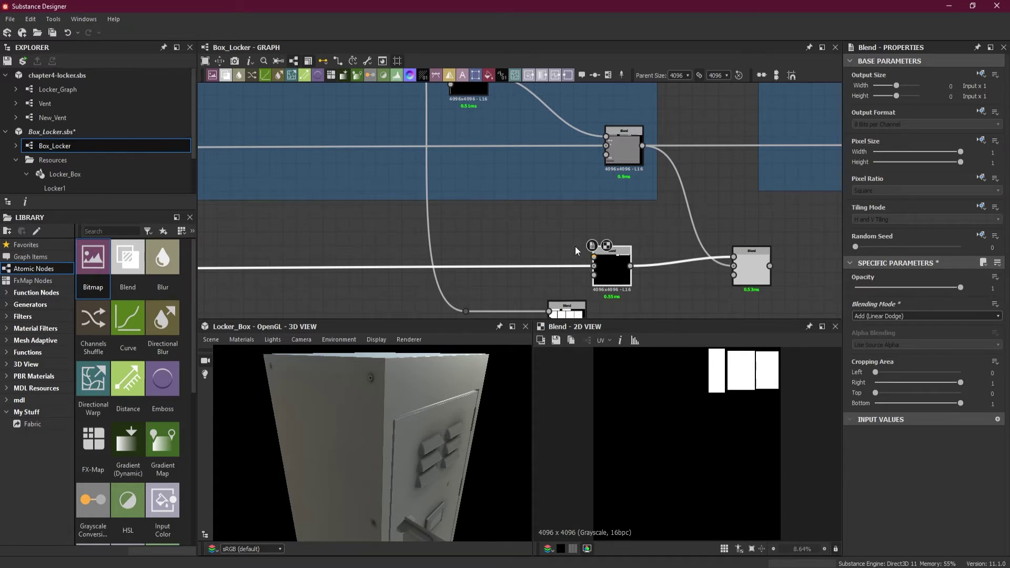
- Preview the Transformation 2D node that positions the inner name plate shape in the Name Tag frame
middle_click_drag(576, 246, 674, 316)
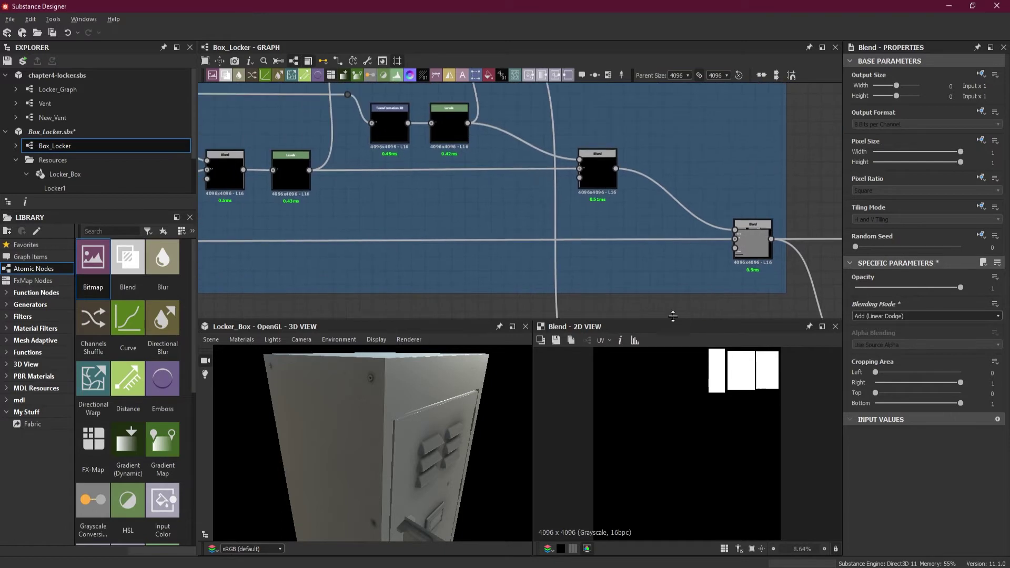
left_click(448, 136)
left_click(388, 128)
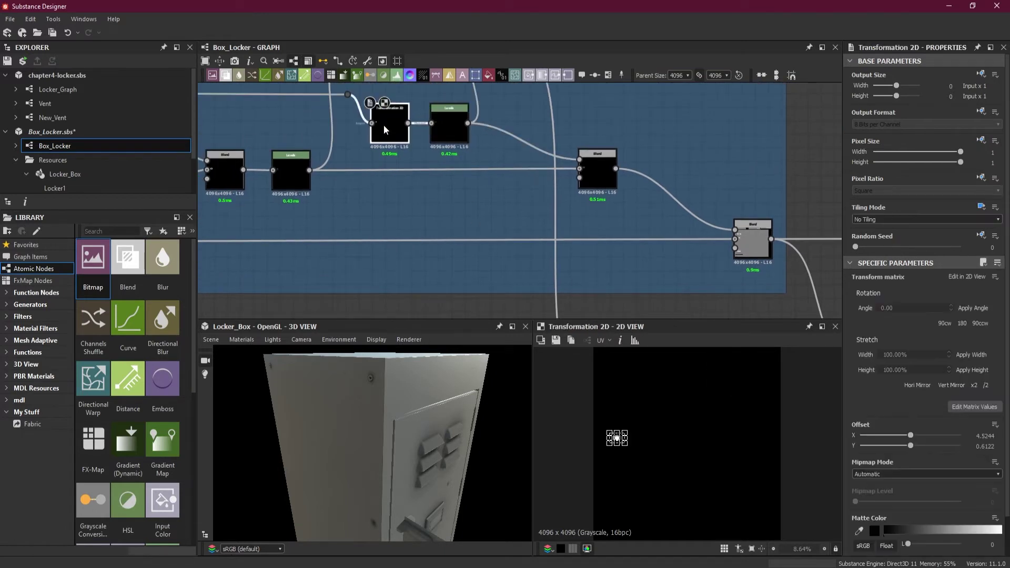
- Connect the Name Tag Plate Mask's routed output to the foreground input of the small shell mask's Blend below the Name Tag frame
middle_click_drag(467, 105, 470, 242)
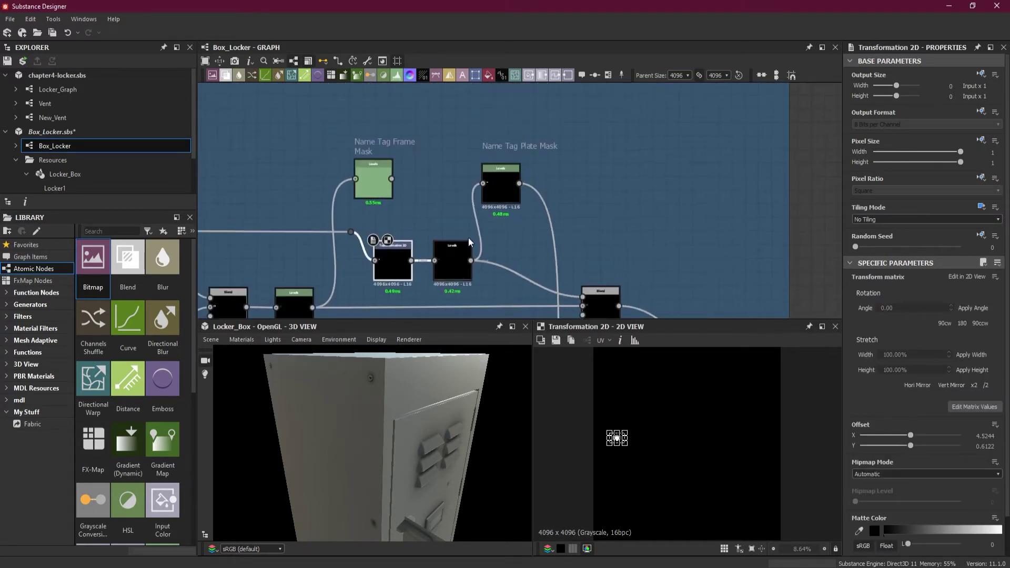
left_click(500, 192)
middle_click_drag(636, 289, 549, 118)
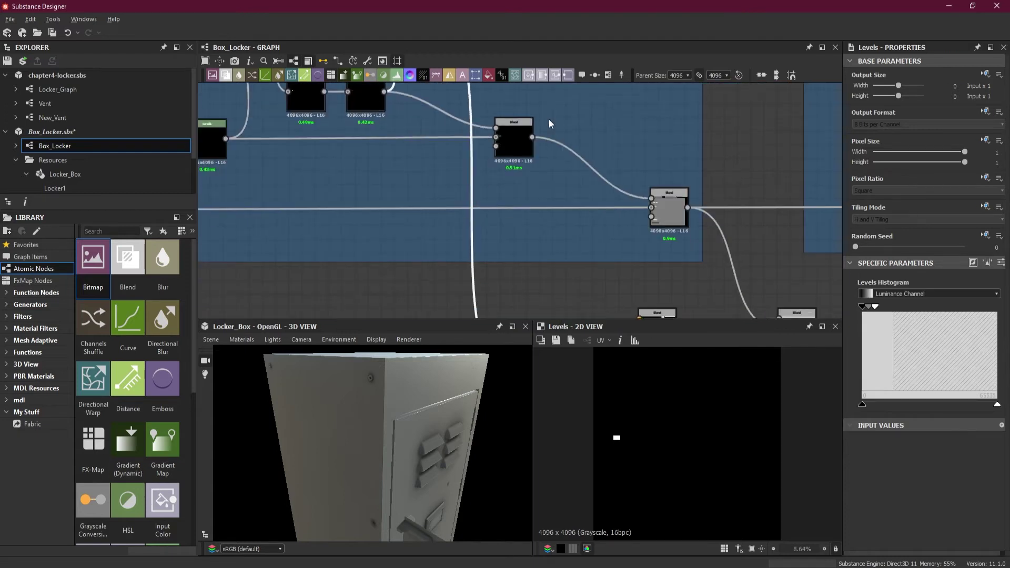
middle_click_drag(567, 271, 631, 134)
middle_click_drag(650, 189, 541, 191)
scroll(541, 191, "up", 2)
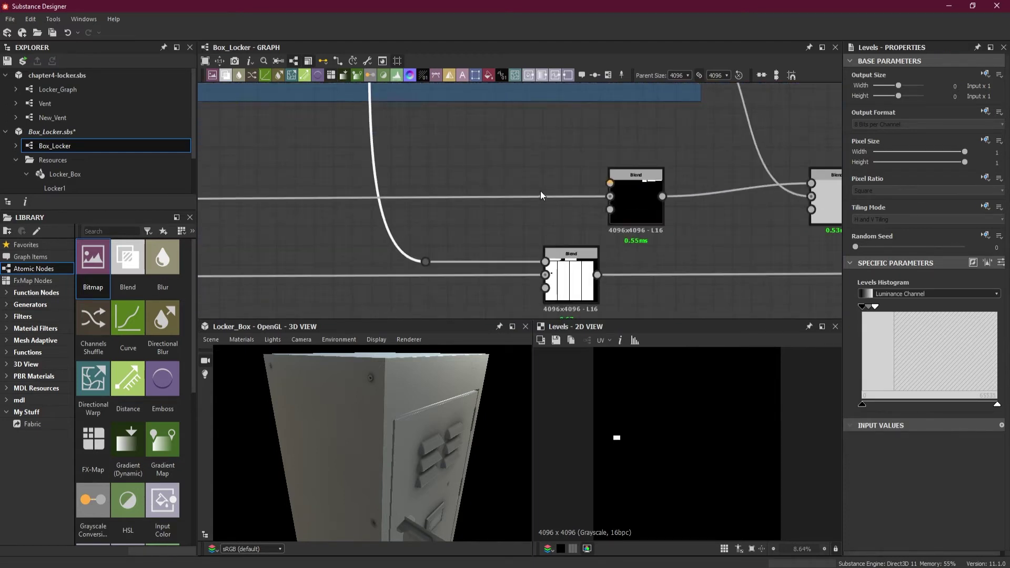
left_click_drag(435, 259, 615, 184)
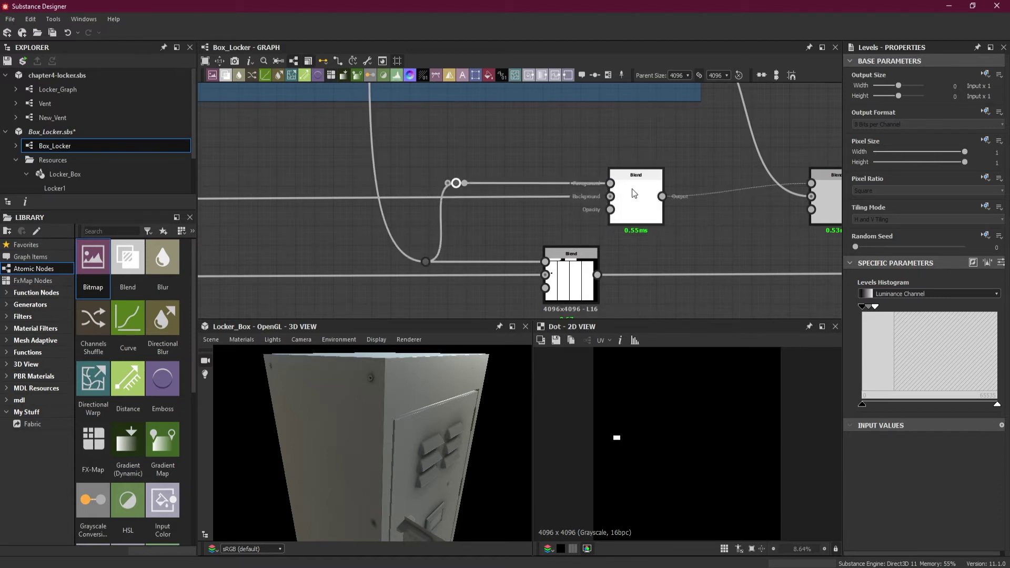
- Keep that Blend in Add (Linear Dodge) mode and preview the following Subtract Blend around the door's name plate
left_click(640, 191)
left_click(907, 315)
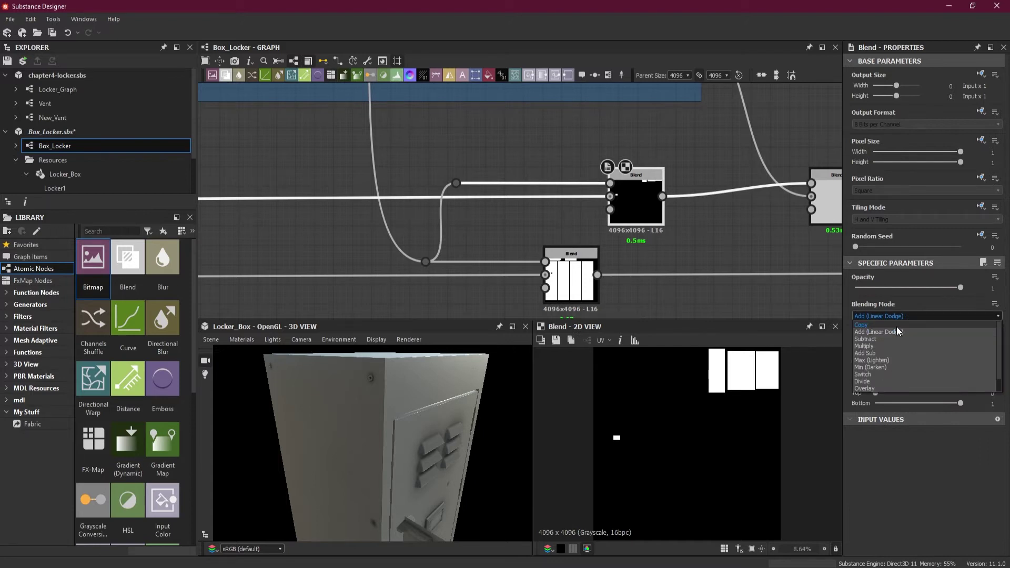
left_click(897, 331)
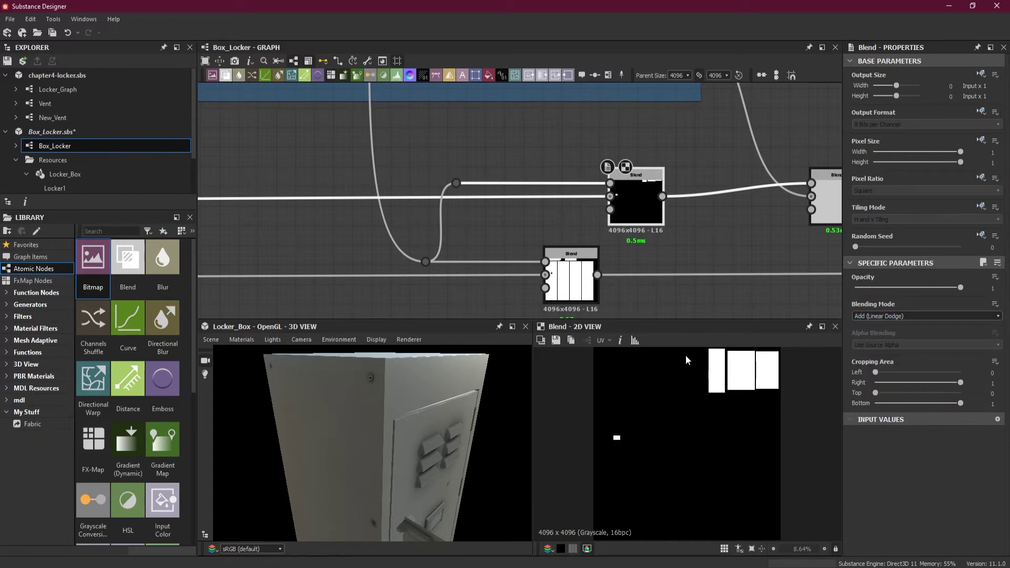
middle_click_drag(690, 267, 479, 291)
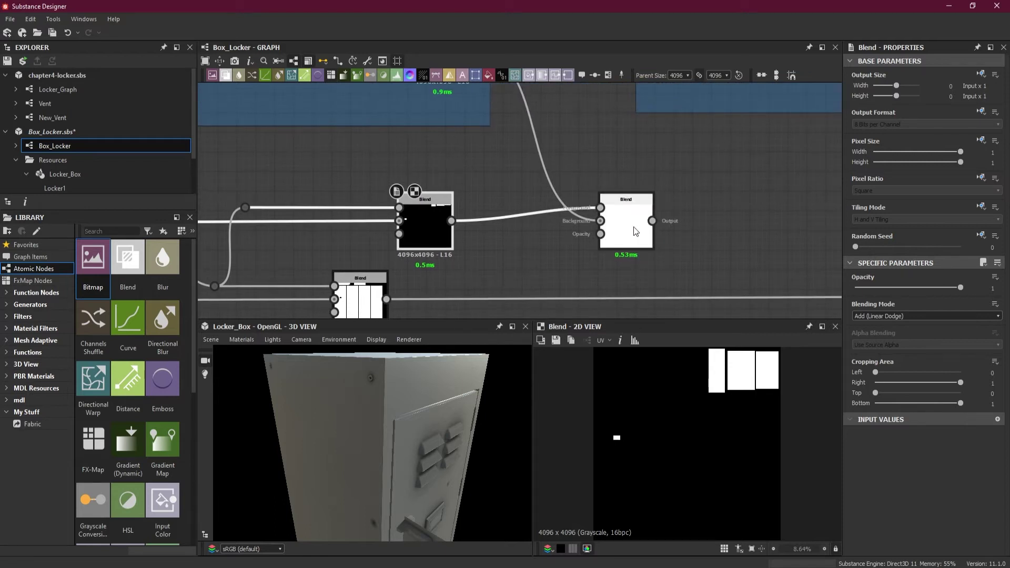
double_click(633, 226)
scroll(608, 425, "up", 3)
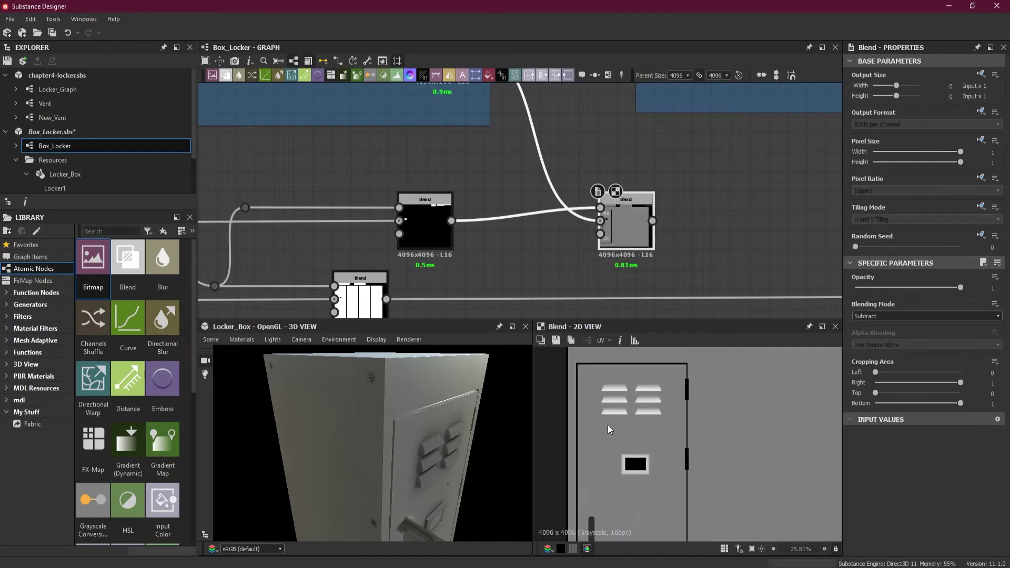
- Route the Subtract Blend's output through a dot node to the Curvature input beyond the Scratches frame
scroll(631, 261, "down", 8)
middle_click_drag(684, 261, 562, 259)
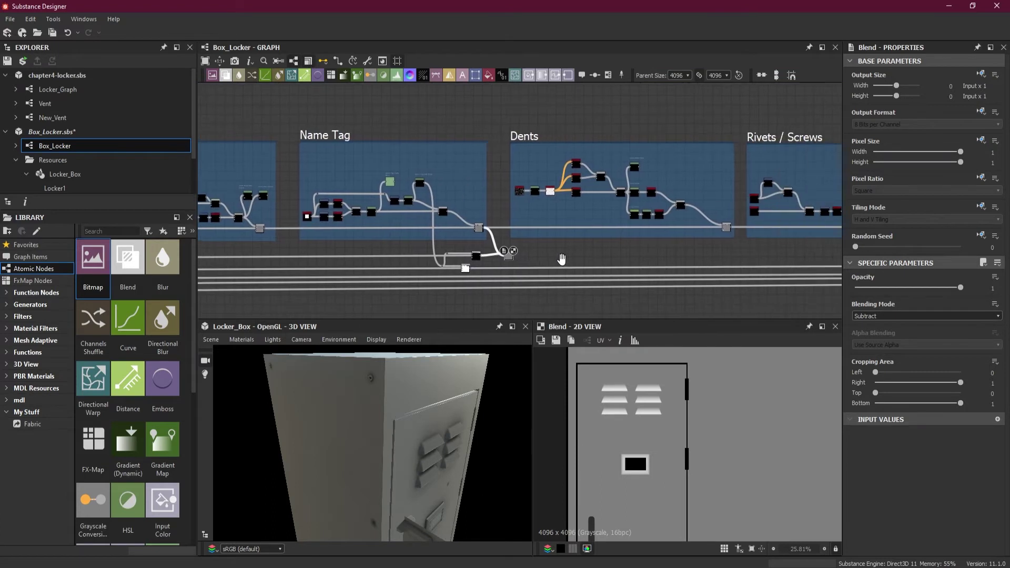
scroll(557, 256, "up", 2)
left_click_drag(494, 256, 689, 253)
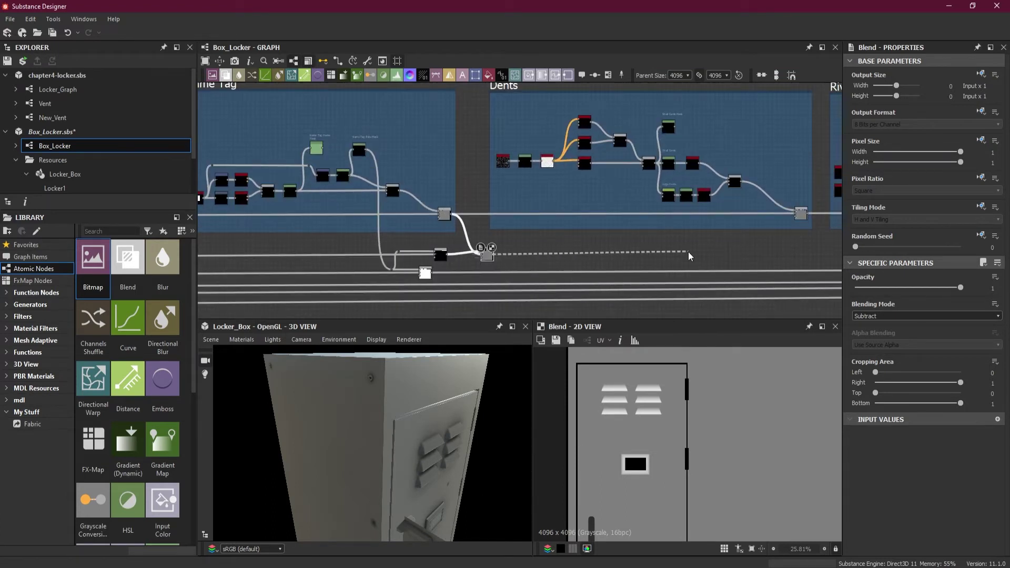
scroll(688, 253, "down", 5)
middle_click_drag(643, 257, 290, 266)
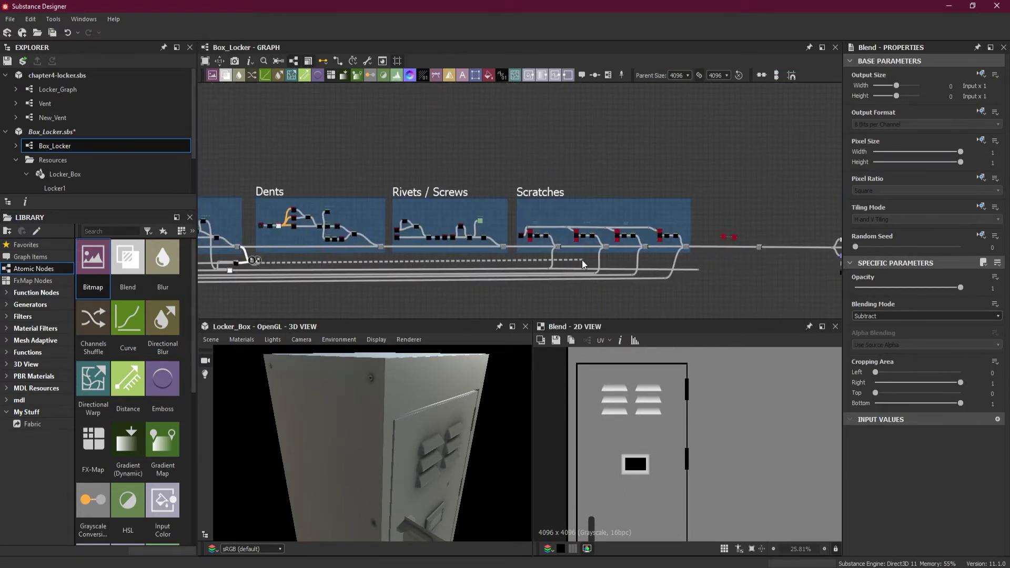
scroll(719, 259, "up", 3)
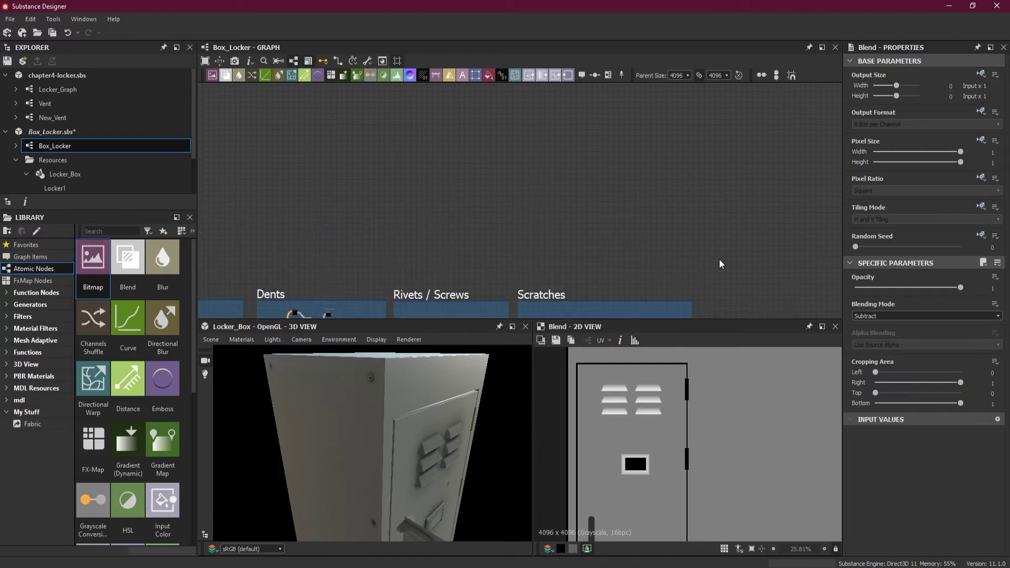
scroll(719, 301, "down", 4)
middle_click_drag(719, 301, 536, 148)
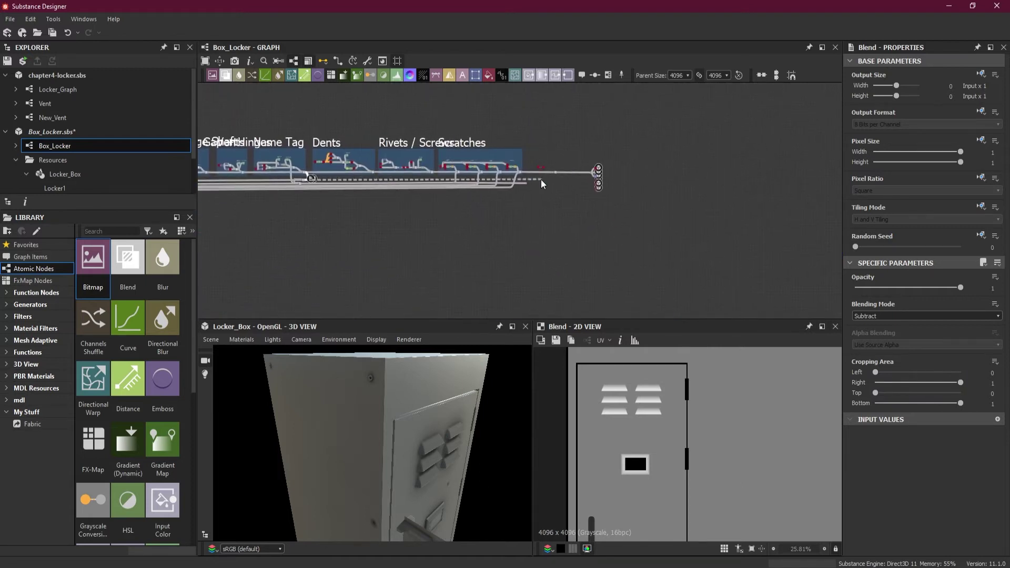
scroll(543, 177, "up", 5)
left_click_drag(542, 179, 494, 270)
scroll(503, 236, "down", 3)
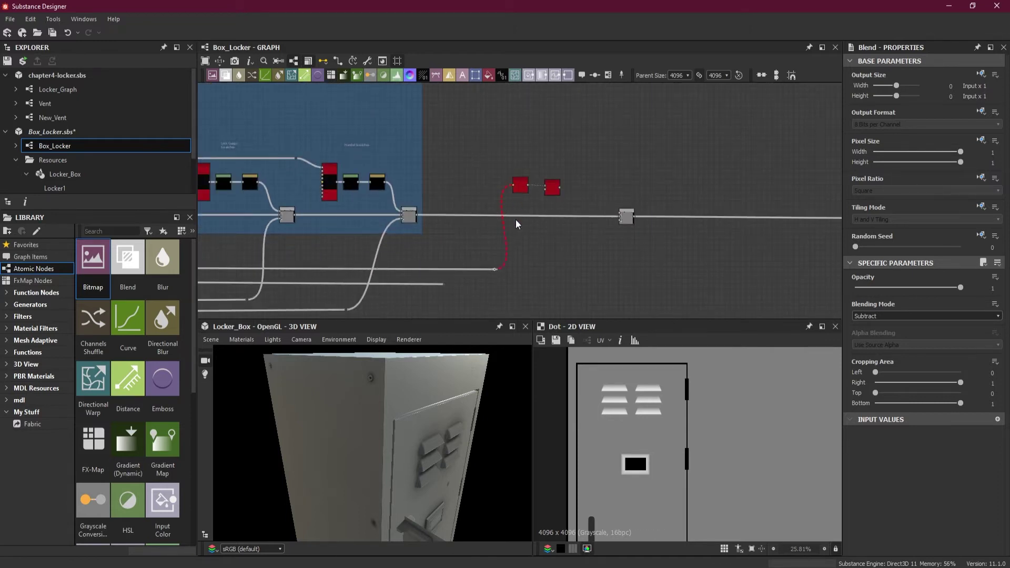
- Shift the dot node back along its link and preview the full Curvature output
scroll(497, 263, "up", 3)
left_click_drag(493, 280, 469, 282)
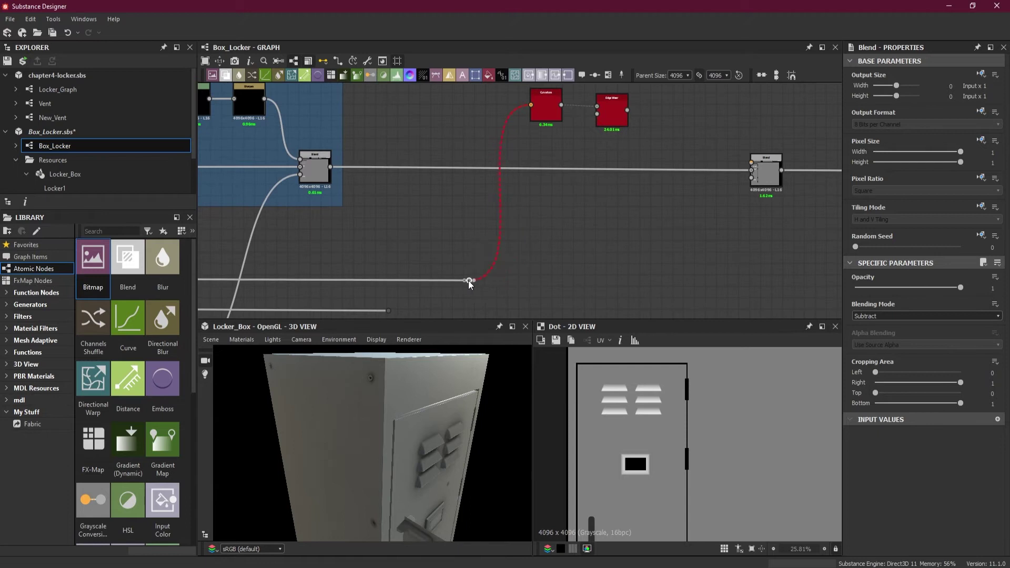
left_click(546, 115)
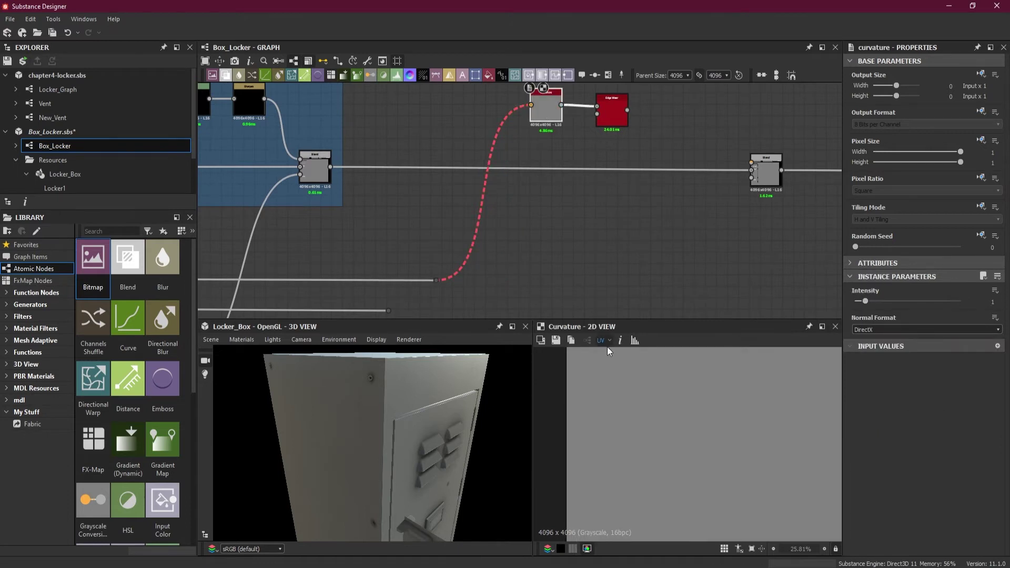
scroll(618, 373, "down", 6)
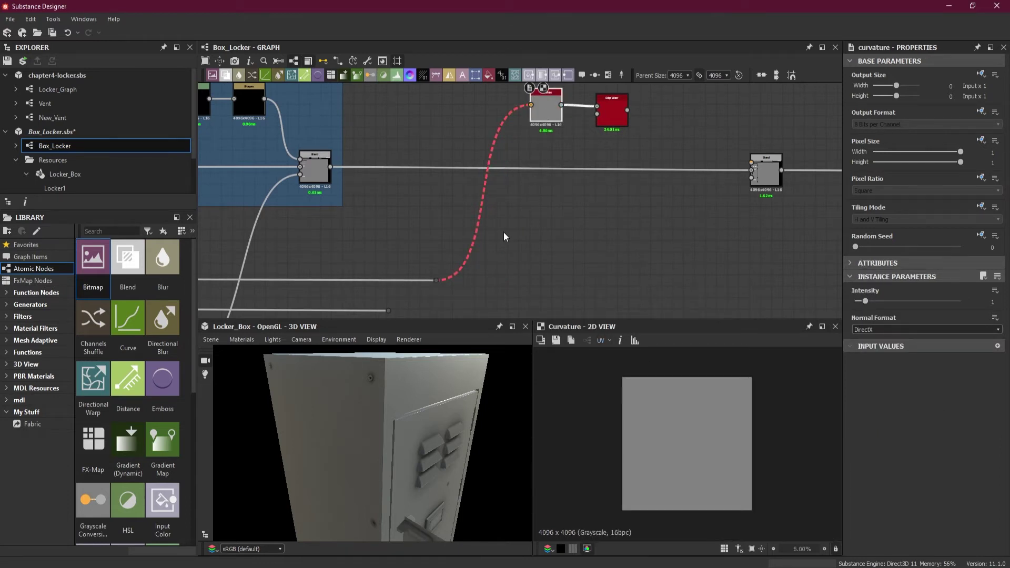
- Delete the unused dangling link running beneath the Scratches frame
scroll(504, 232, "down", 4)
middle_click_drag(312, 298, 591, 268)
scroll(456, 262, "down", 1)
scroll(469, 260, "up", 2)
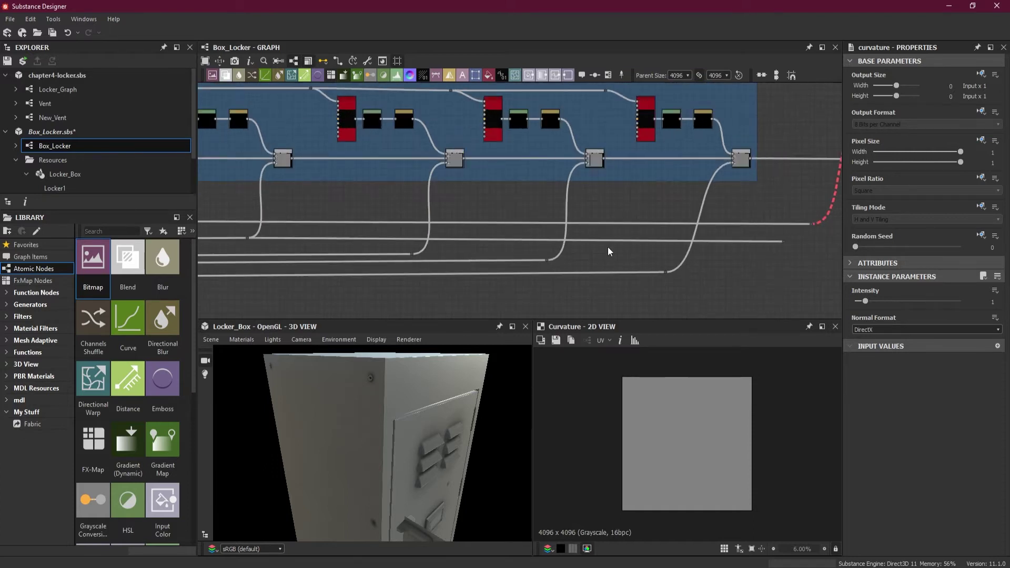
left_click(610, 243)
key("Delete")
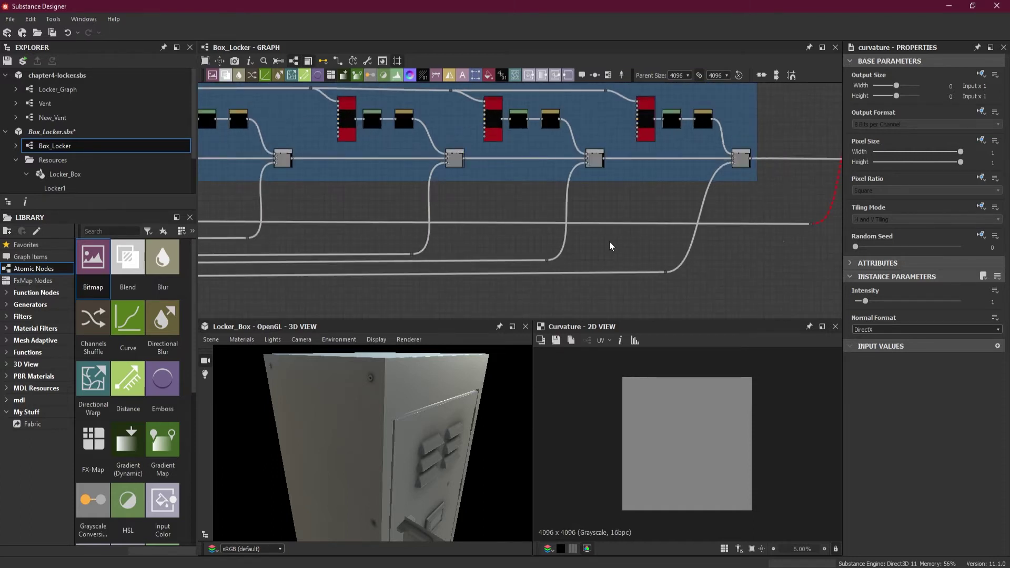
- Insert a Normal node on the link into Curvature, place it just before Curvature, and check its output
middle_click_drag(755, 174, 620, 235)
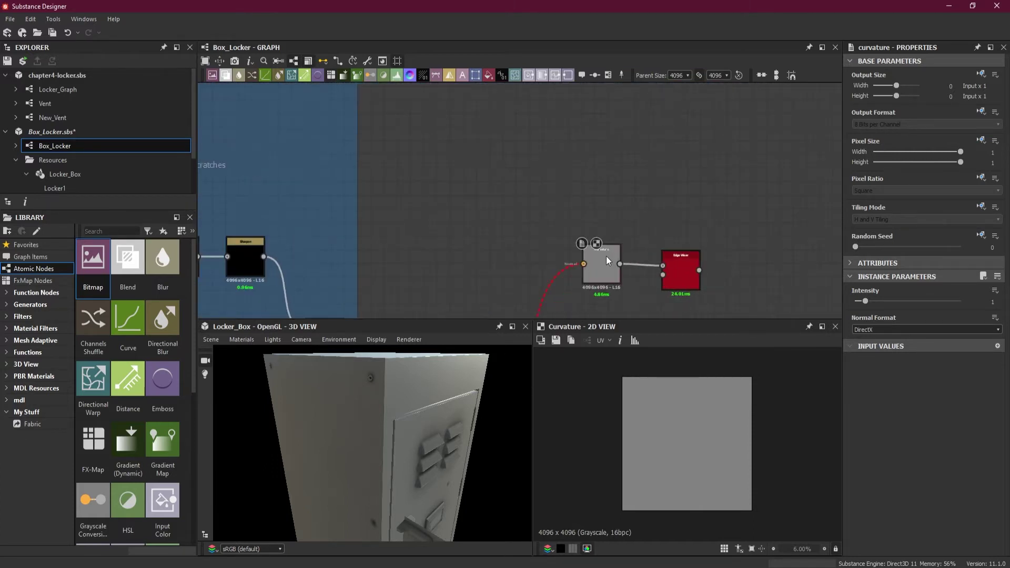
scroll(606, 257, "up", 2)
middle_click_drag(714, 281, 581, 169)
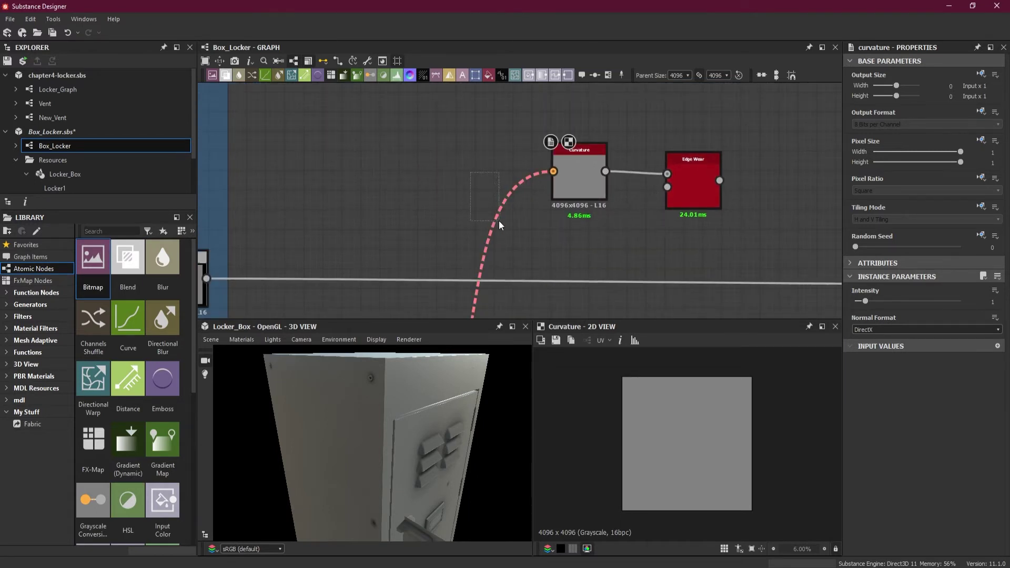
key("space")
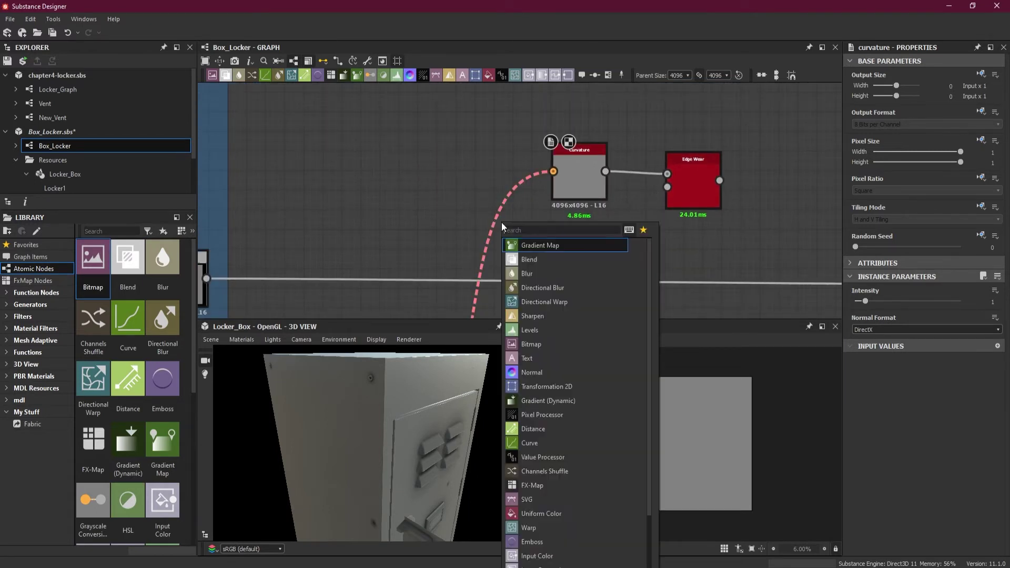
left_click(566, 372)
left_click_drag(496, 301, 482, 157)
scroll(676, 427, "up", 2)
scroll(674, 425, "up", 3)
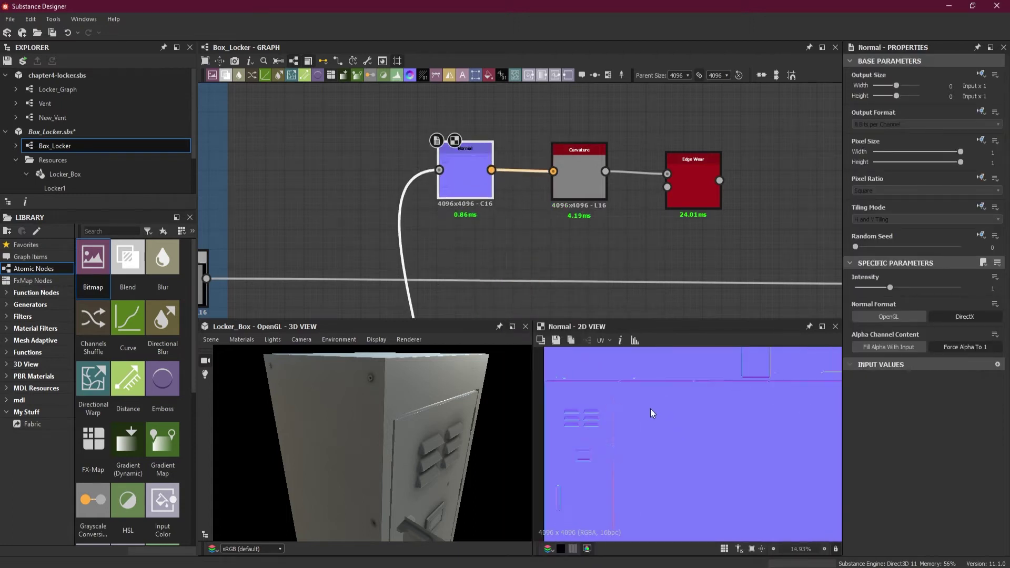
- Preview the Curvature and Edge Wear outputs, examining the edges around the door and vents
double_click(580, 186)
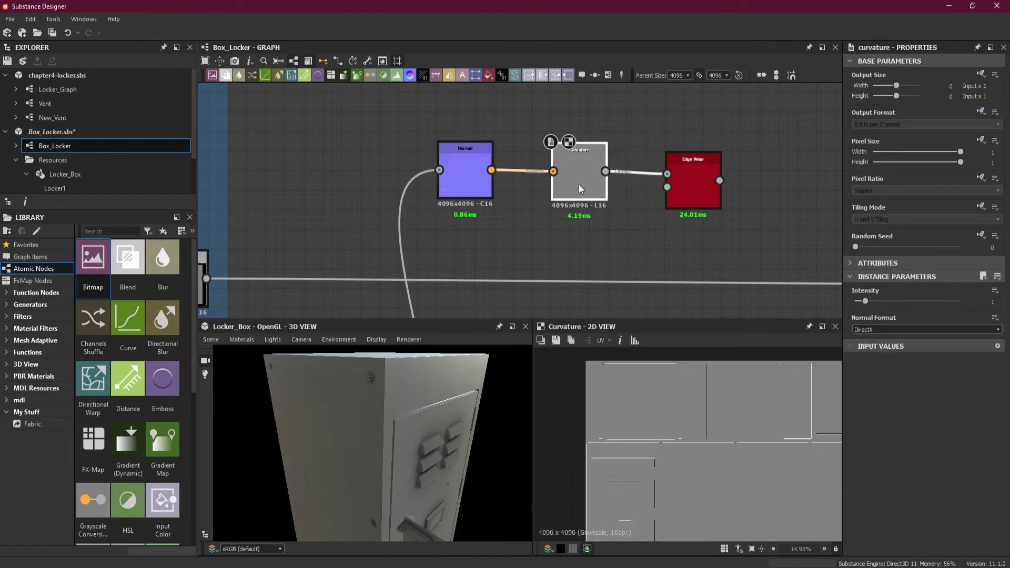
middle_click_drag(664, 466, 663, 377)
scroll(621, 412, "up", 2)
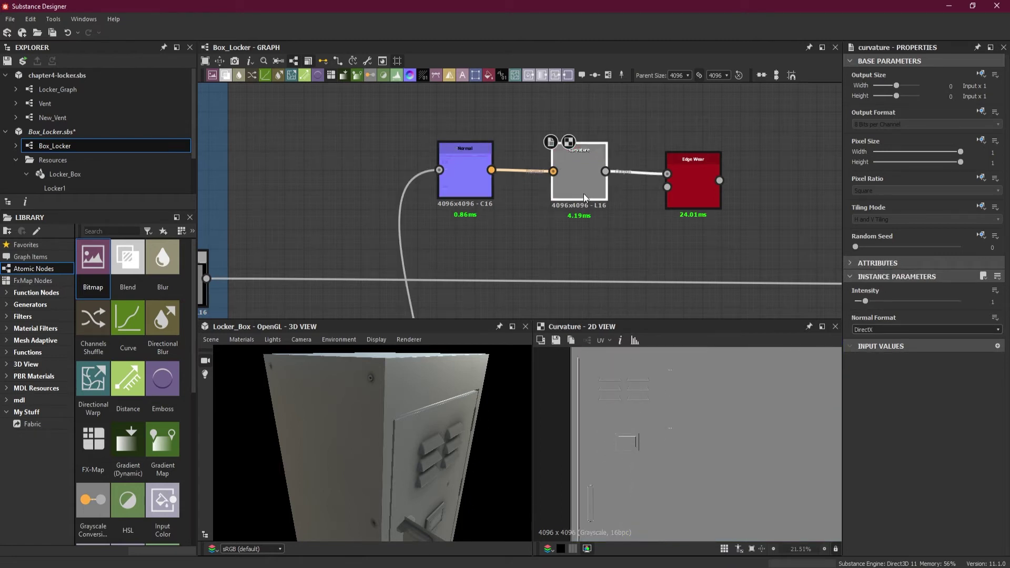
left_click(696, 191)
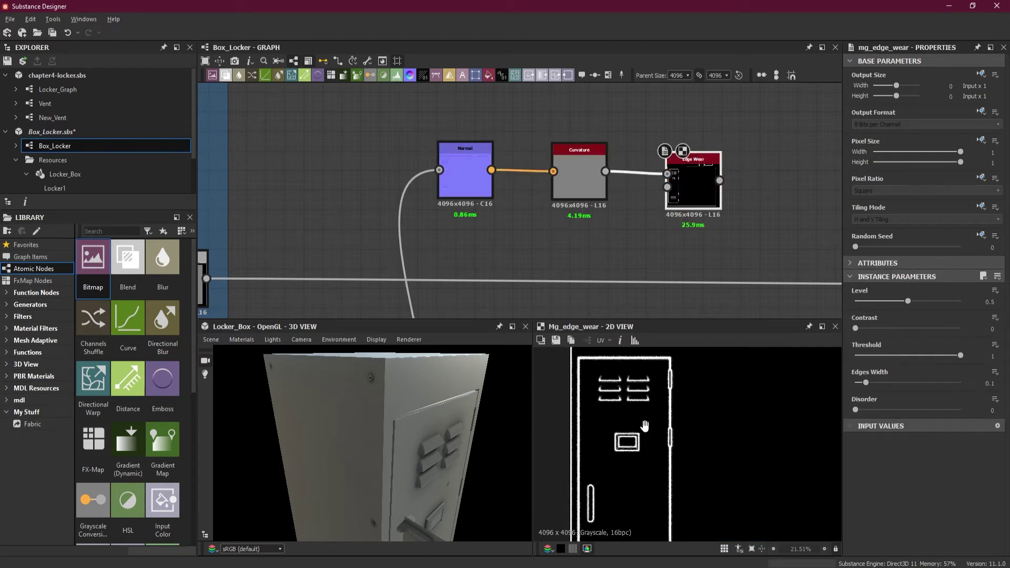
scroll(686, 484, "up", 5)
scroll(644, 453, "up", 3)
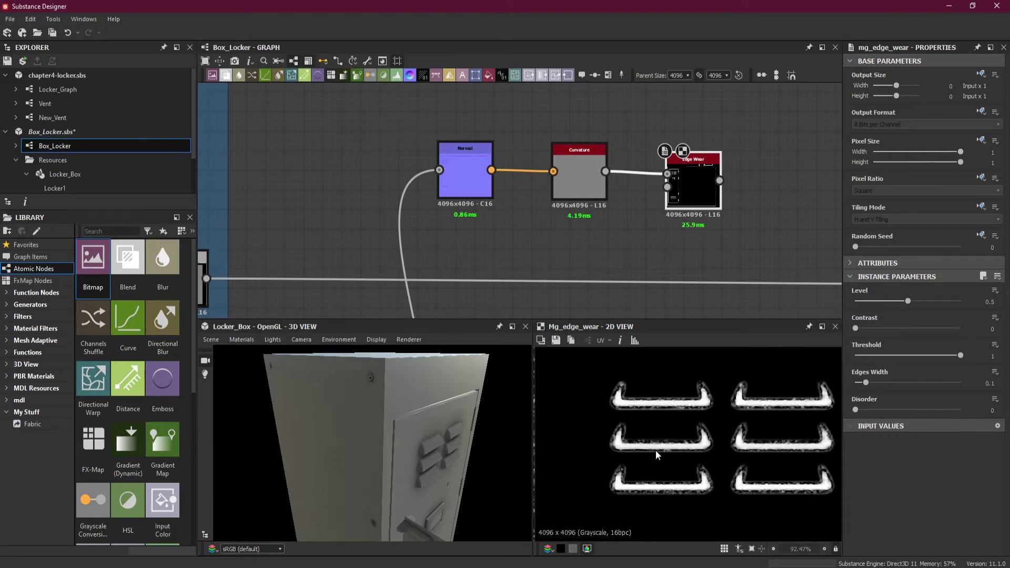
scroll(652, 225, "up", 2)
- Move the Edge Wear node slightly farther from Curvature and view its full mask
middle_click_drag(640, 210, 532, 216)
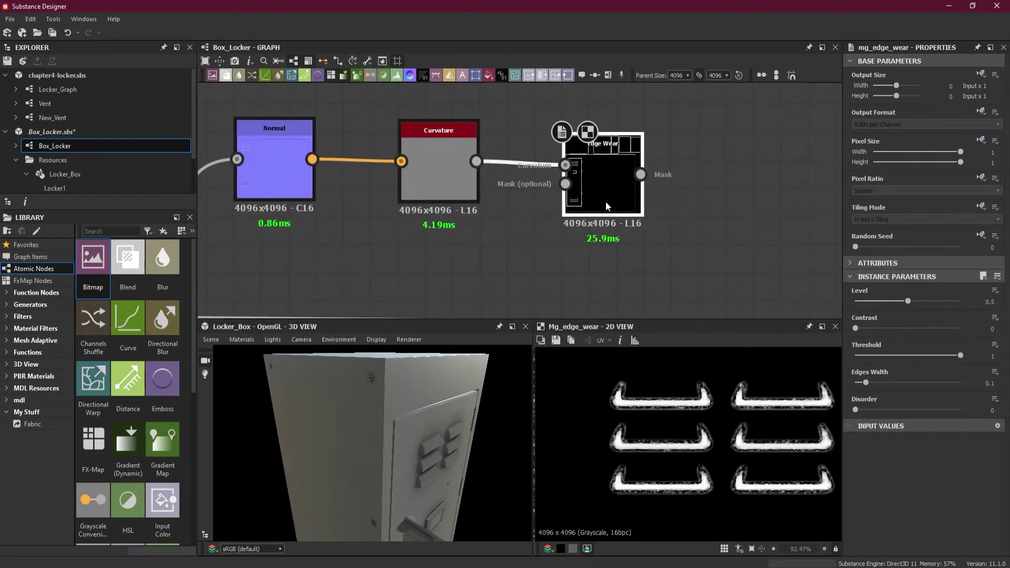
left_click_drag(606, 202, 650, 194)
scroll(712, 403, "down", 13)
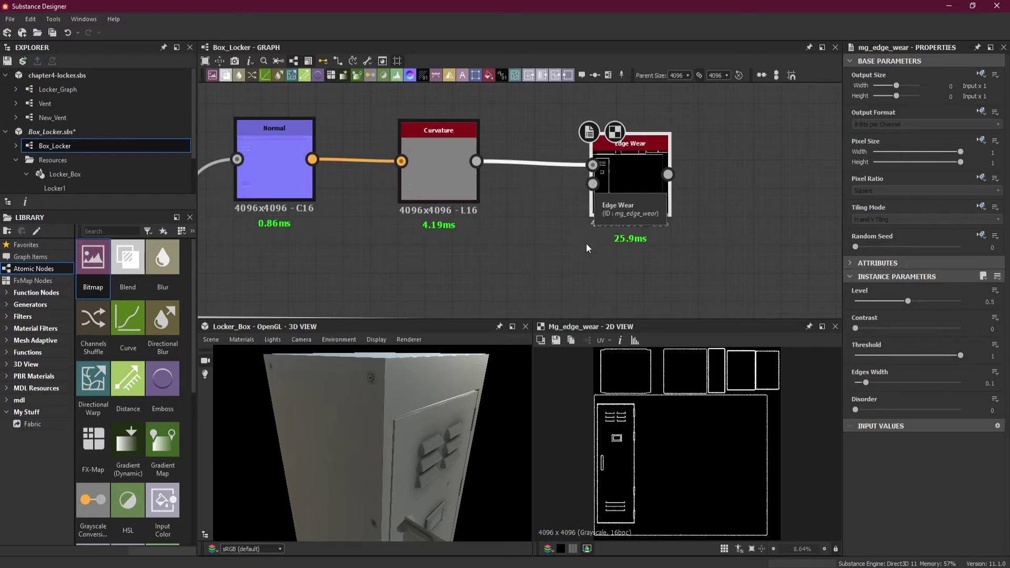
- Compare the Edge Wear shell outlines with the uppermost Flood Fill to Grayscale mask in the UV Shell Masks frame
scroll(545, 227, "down", 10)
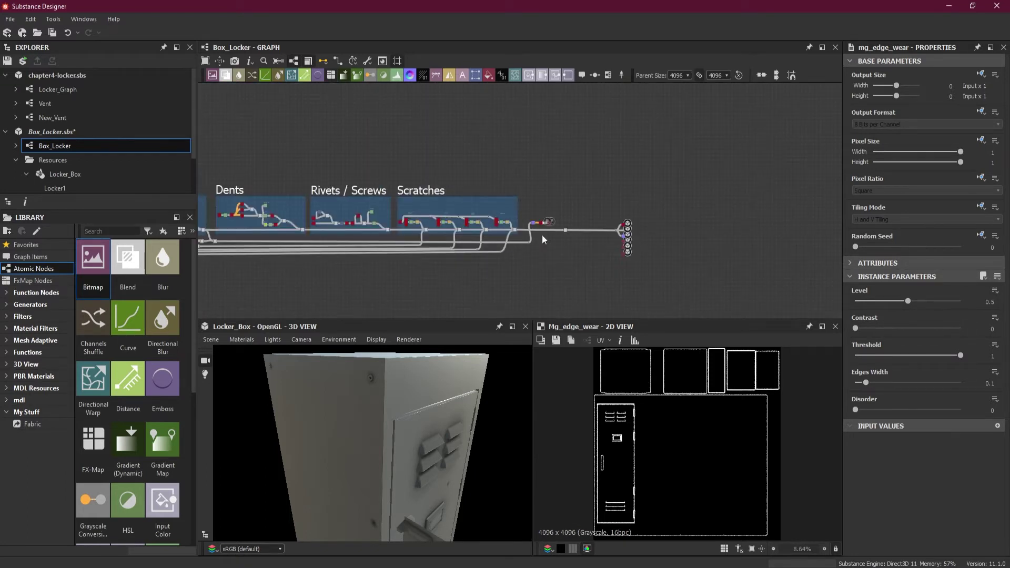
middle_click_drag(449, 245, 765, 230)
middle_click_drag(313, 212, 692, 213)
scroll(704, 363, "up", 5)
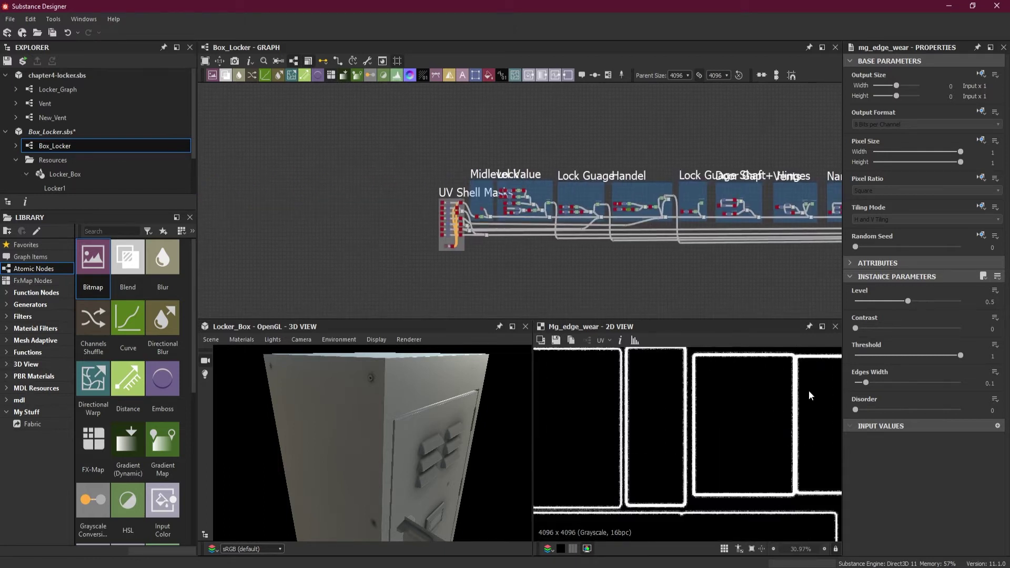
scroll(457, 211, "up", 10)
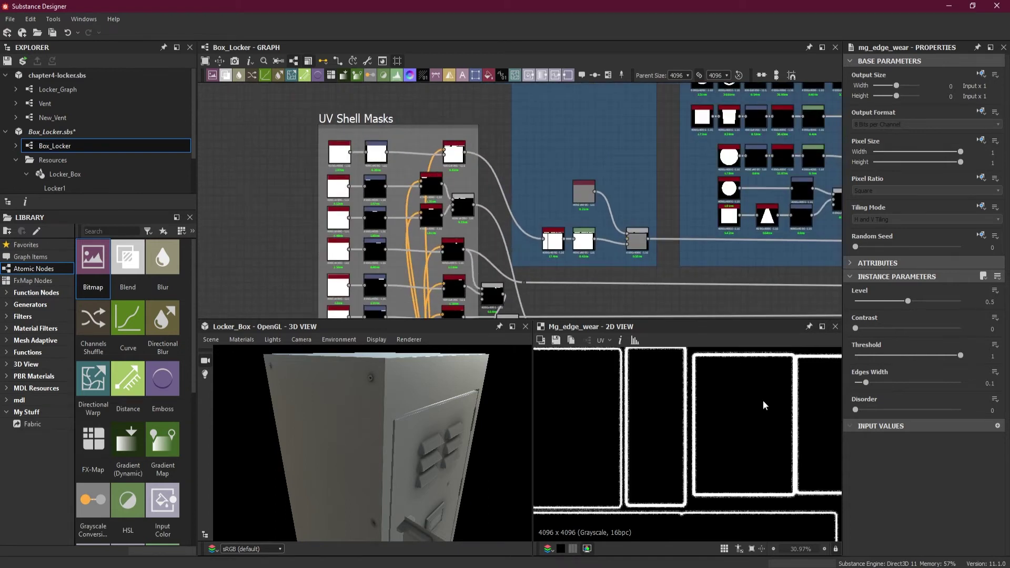
scroll(472, 169, "up", 4)
left_click(432, 138)
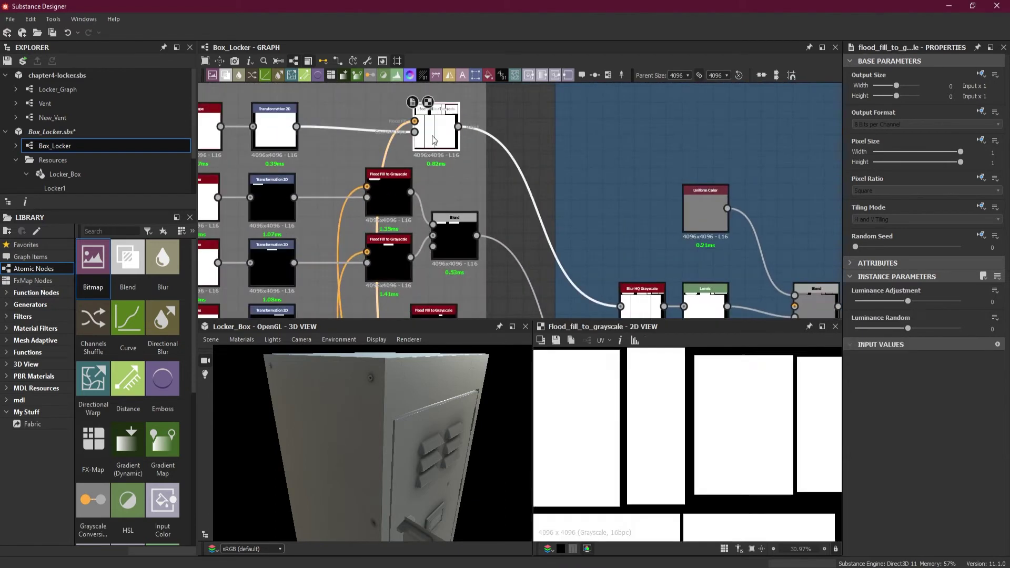
- Preview the lowest Flood Fill to Grayscale mask in the UV Shell Masks frame and examine its large shells
scroll(489, 227, "down", 3)
middle_click_drag(543, 308, 524, 139)
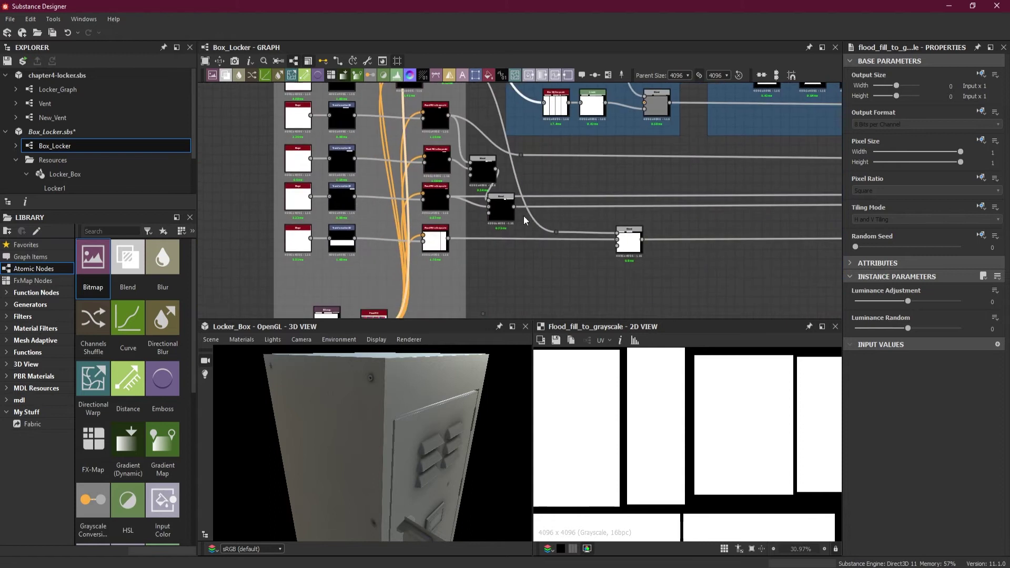
left_click(447, 247)
scroll(444, 248, "down", 3)
scroll(681, 434, "down", 6)
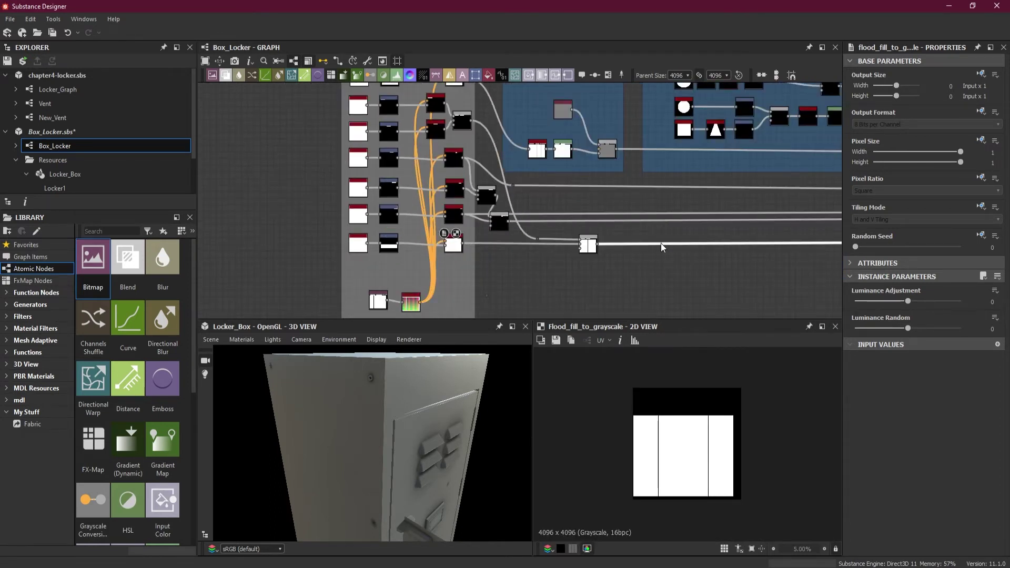
- Insert a dot on the combined UV shell mask wire just ahead of the Blend node it feeds
scroll(661, 243, "down", 3)
middle_click_drag(722, 270, 376, 248)
middle_click_drag(578, 246, 258, 246)
middle_click_drag(645, 251, 309, 244)
scroll(491, 243, "up", 4)
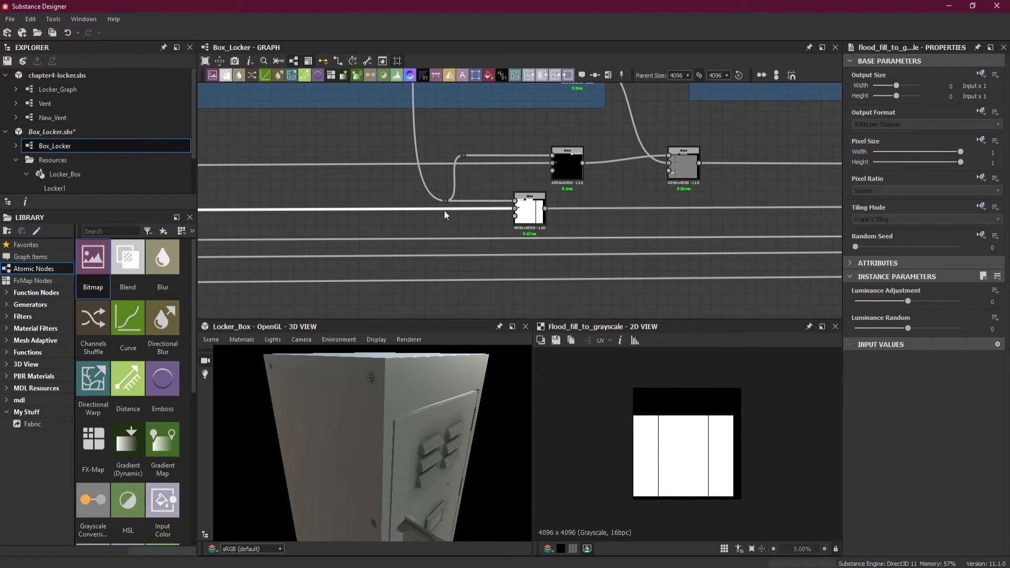
scroll(444, 210, "down", 3)
scroll(436, 214, "up", 3)
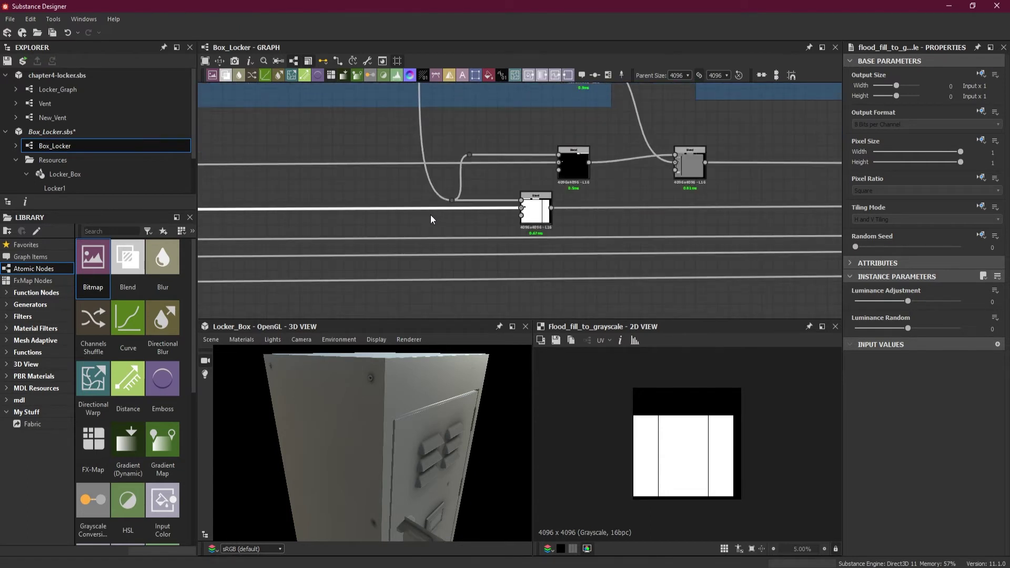
double_click(411, 208)
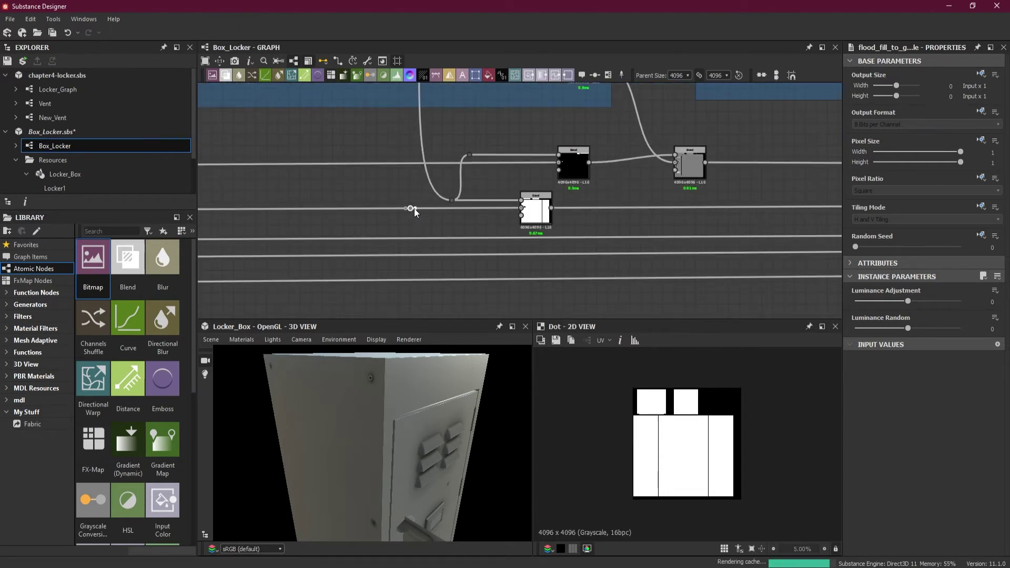
- Route the shell mask from its new dot to the Mask (optional) input of the Edge Wear node
left_click_drag(416, 208, 514, 220)
scroll(632, 295, "down", 4)
scroll(669, 289, "down", 2)
scroll(504, 235, "up", 4)
scroll(510, 221, "up", 2)
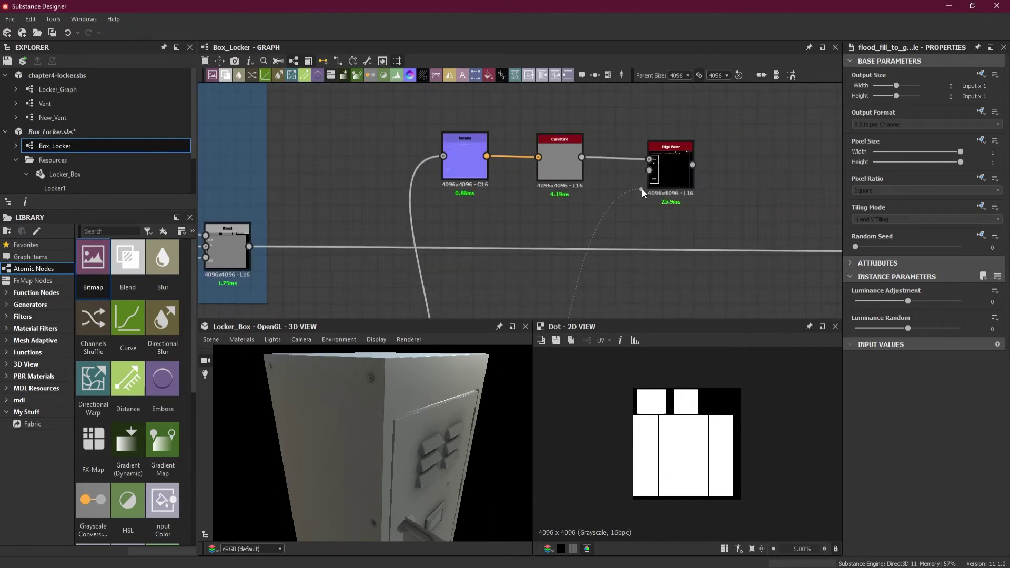
left_click_drag(652, 178, 652, 176)
- Preview the masked Edge Wear output and examine the edges around the shells, door and vents
double_click(674, 173)
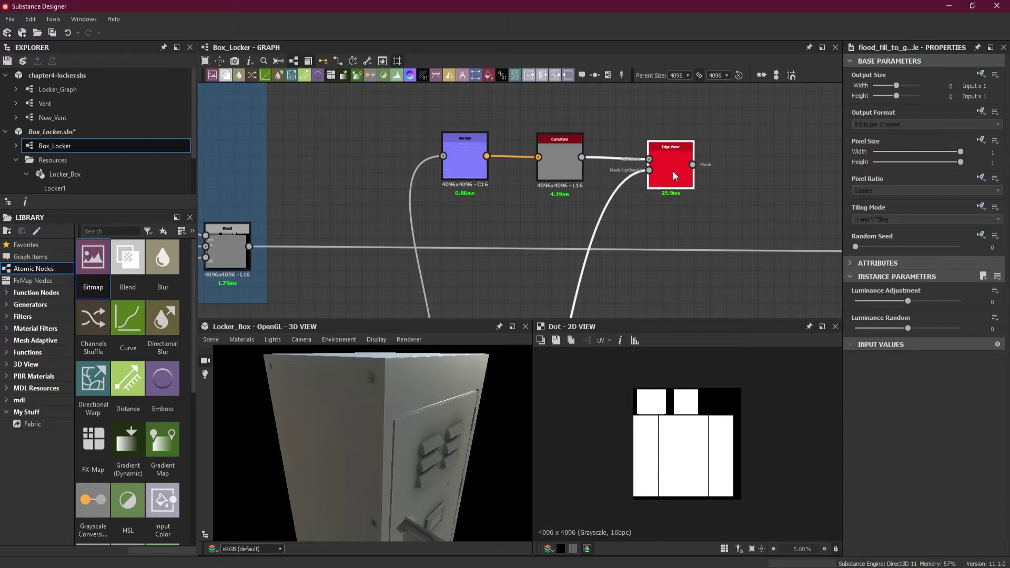
scroll(675, 385, "up", 3)
middle_click_drag(675, 384, 698, 445)
scroll(720, 434, "up", 1)
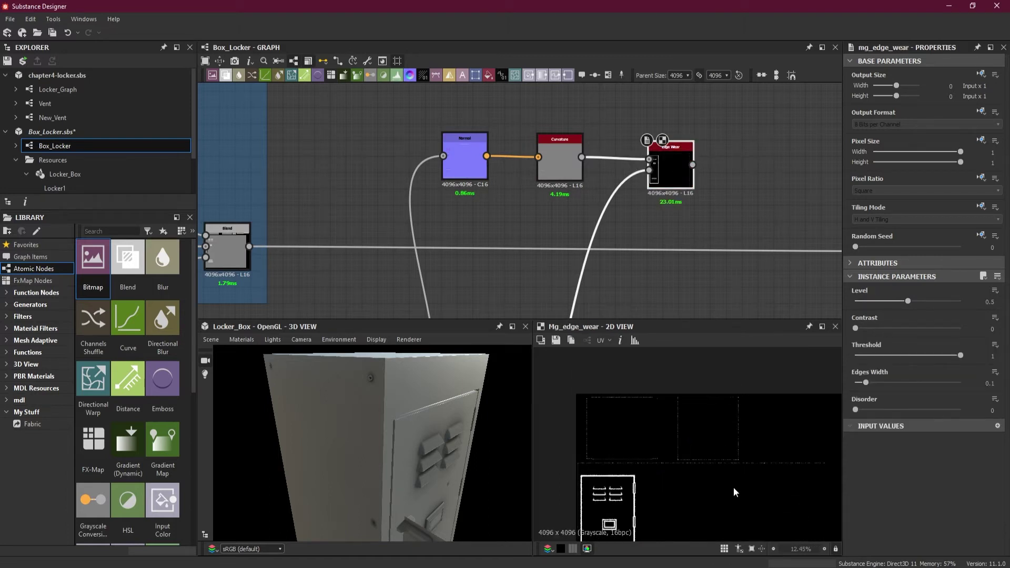
scroll(760, 464, "up", 5)
middle_click_drag(743, 462, 706, 469)
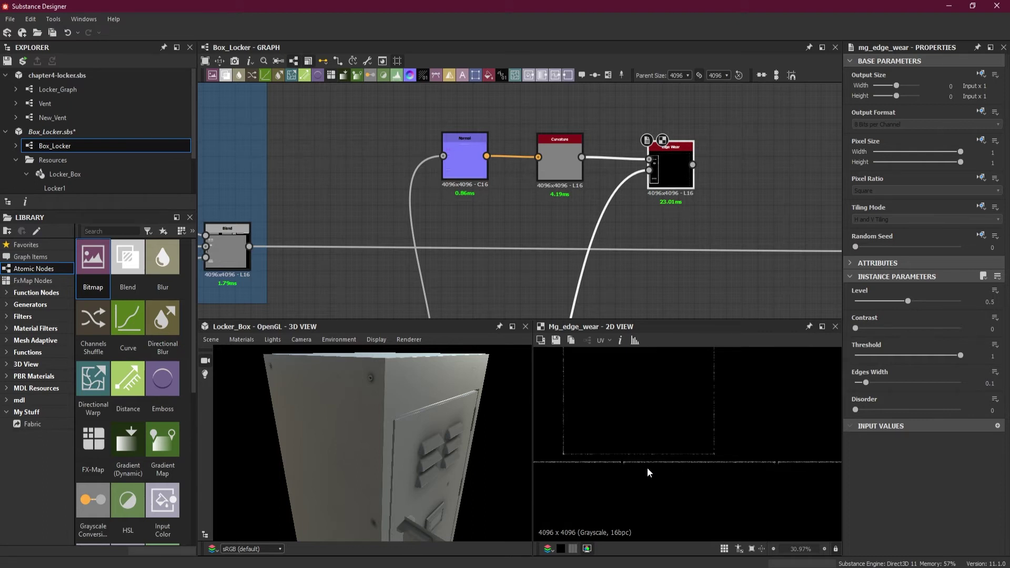
middle_click_drag(725, 465, 649, 422)
scroll(649, 423, "down", 4)
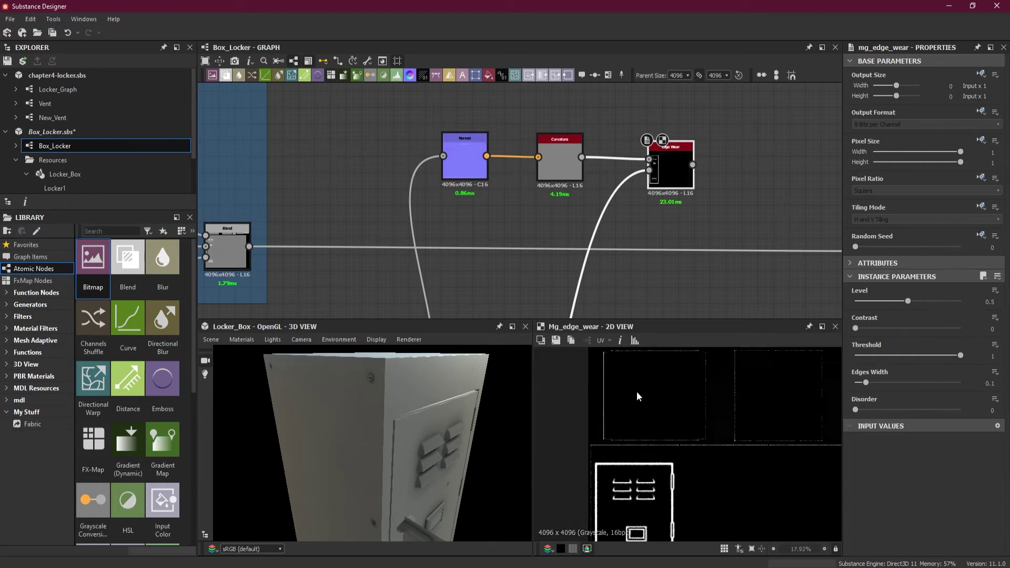
scroll(616, 396, "up", 4)
middle_click_drag(650, 474, 708, 351)
middle_click_drag(661, 459, 697, 364)
scroll(684, 425, "down", 6)
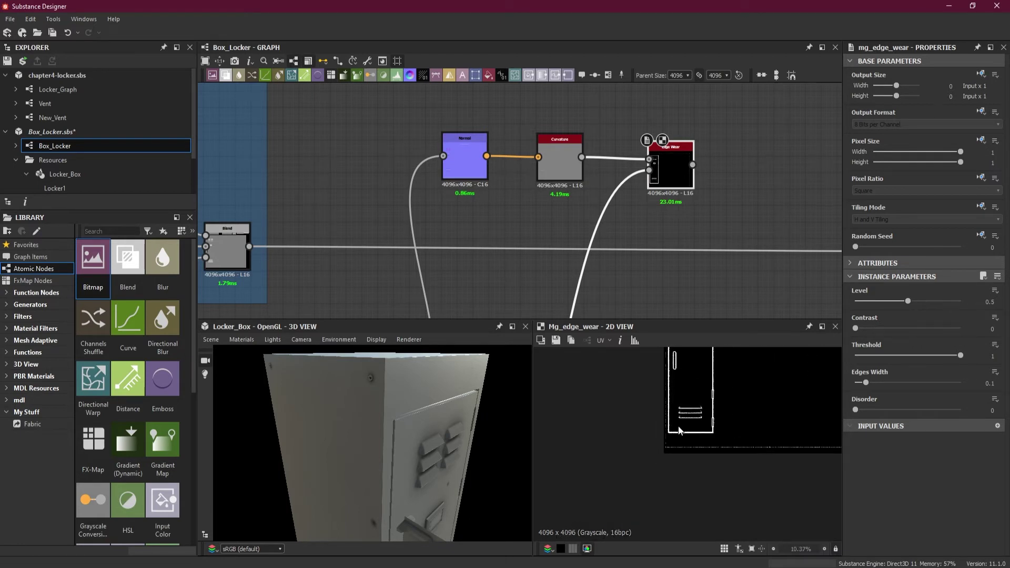
- Locate the Rivets Mask Levels node in the Rivets / Screws frame and preview its output
scroll(323, 243, "down", 5)
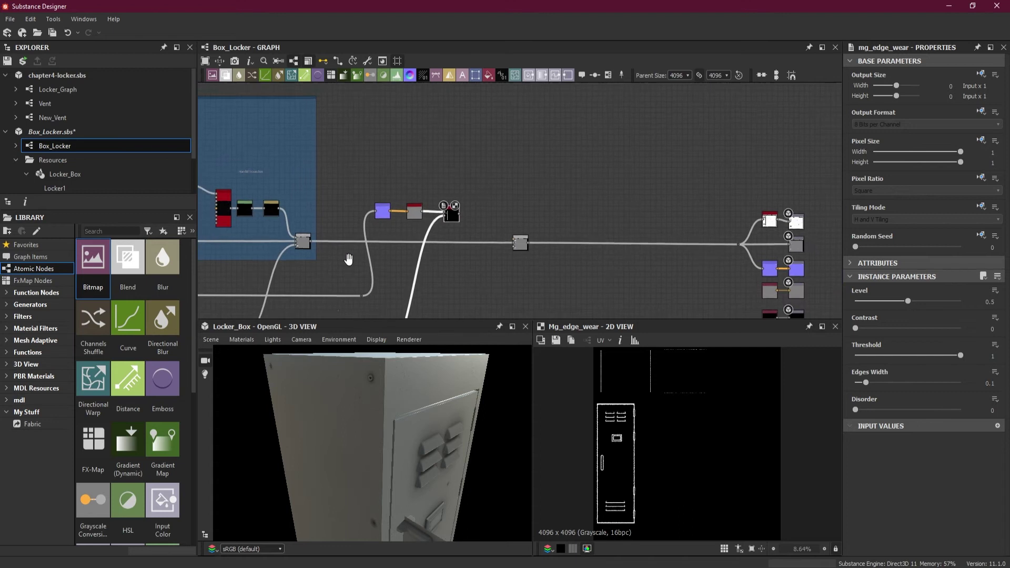
middle_click_drag(323, 243, 588, 251)
scroll(471, 253, "down", 6)
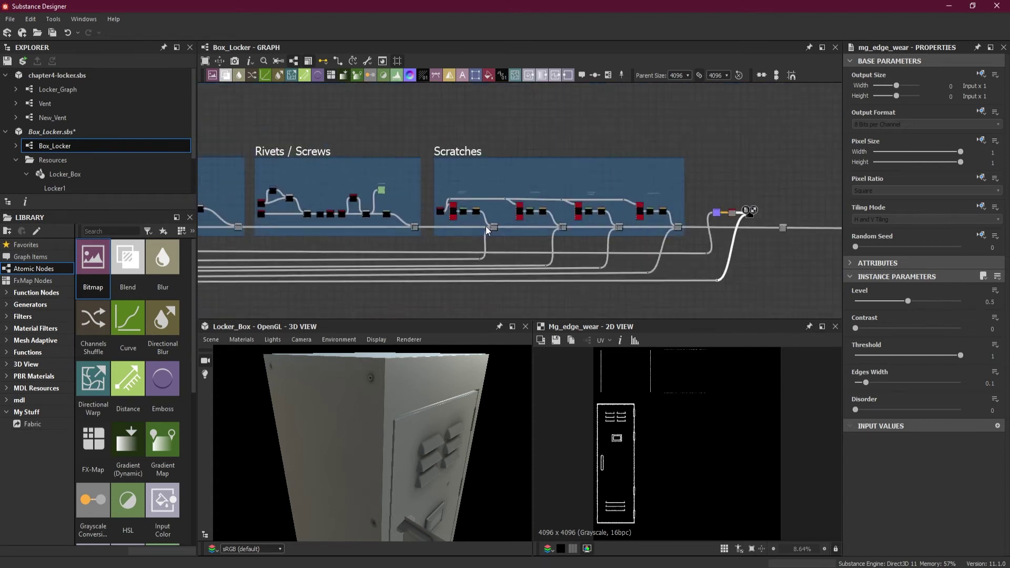
middle_click_drag(343, 229, 605, 230)
scroll(680, 229, "up", 7)
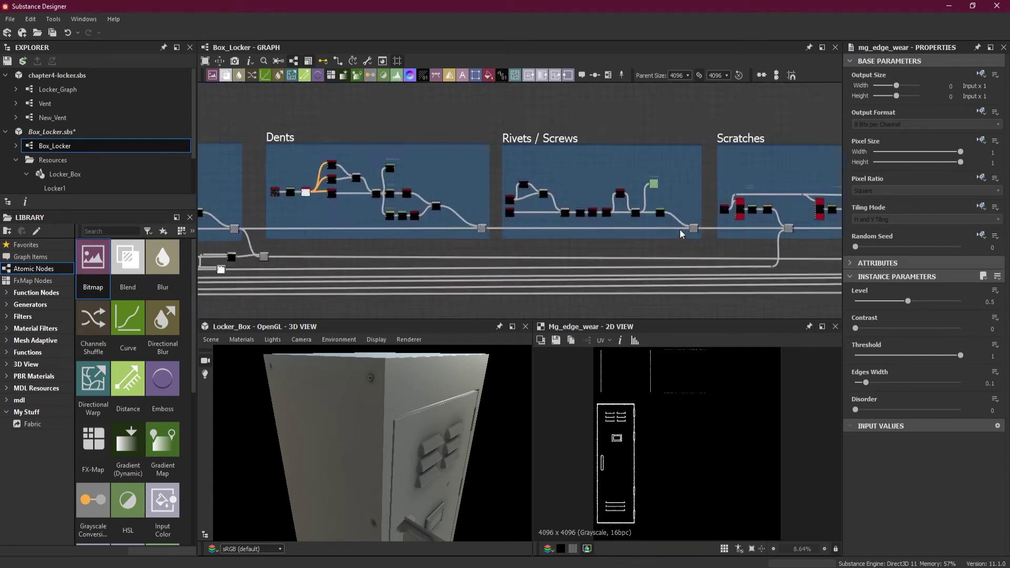
scroll(549, 232, "up", 3)
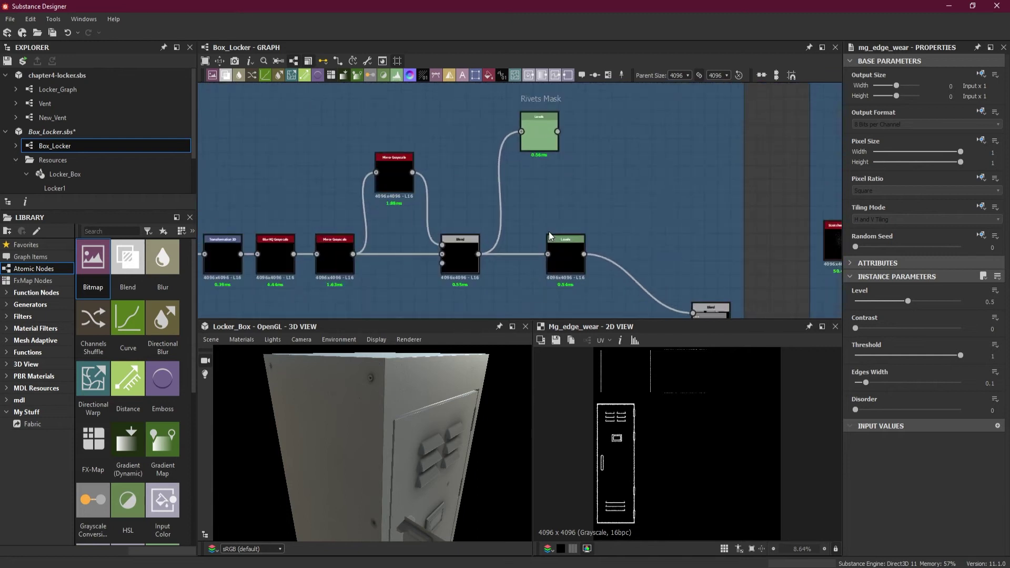
left_click(546, 149)
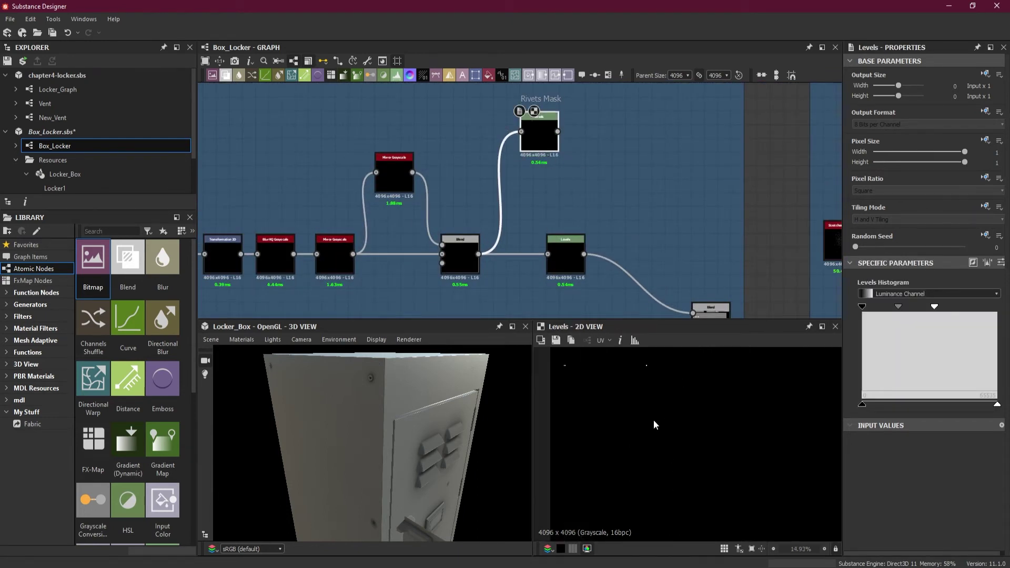
scroll(639, 227, "down", 4)
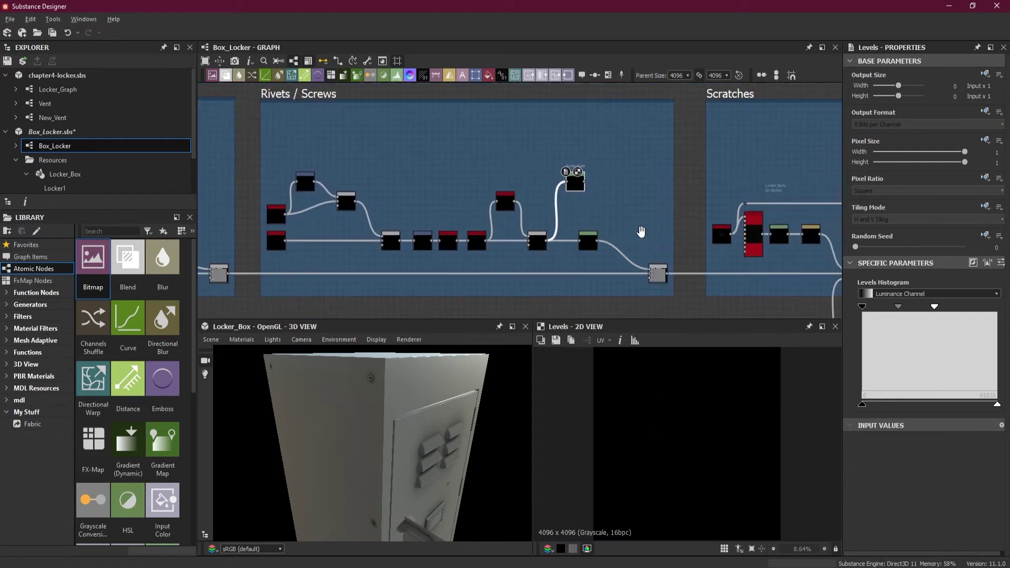
- Insert a Blend node ahead of the Normal node, align it with the edge wear chain, and shift the chain away from the Scratches frame
middle_click_drag(645, 229, 500, 229)
scroll(648, 230, "up", 4)
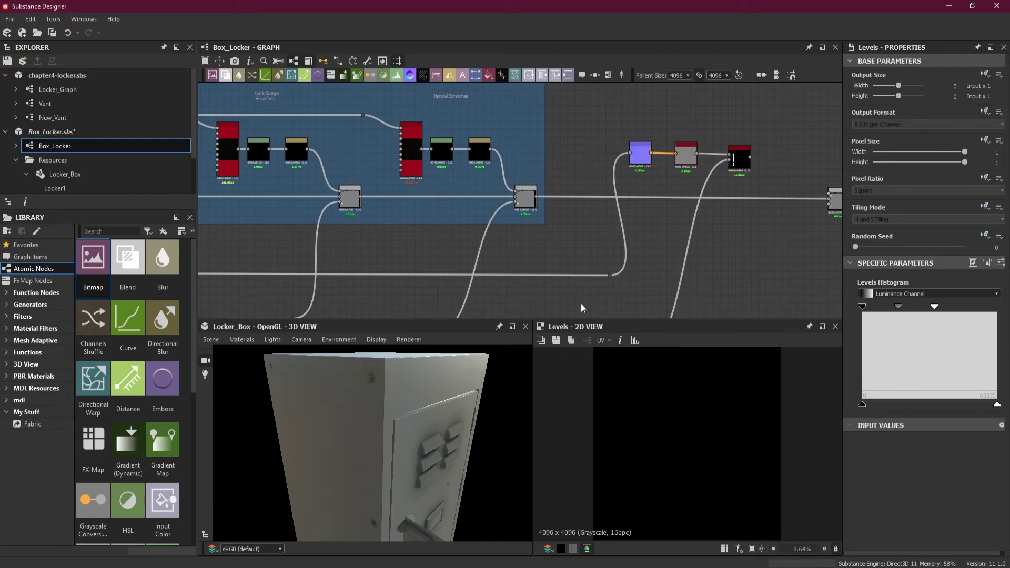
left_click_drag(611, 274, 560, 272)
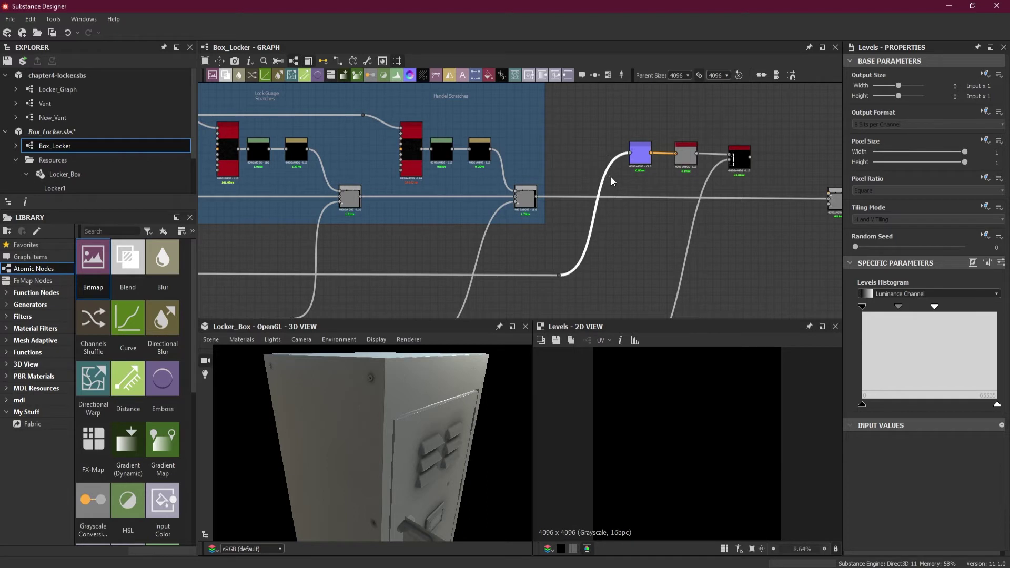
key("space")
left_click(654, 213)
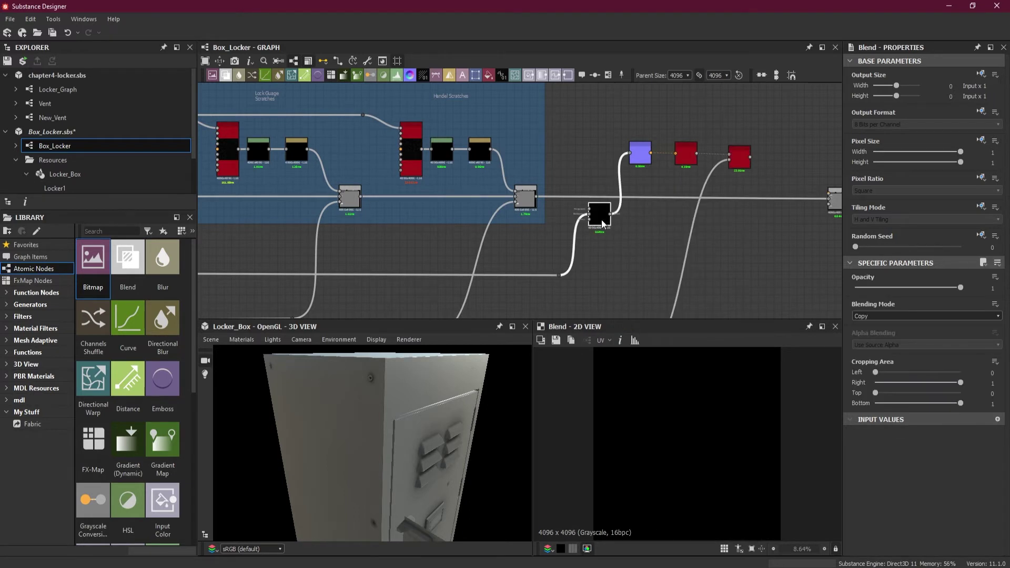
left_click_drag(601, 217, 604, 158)
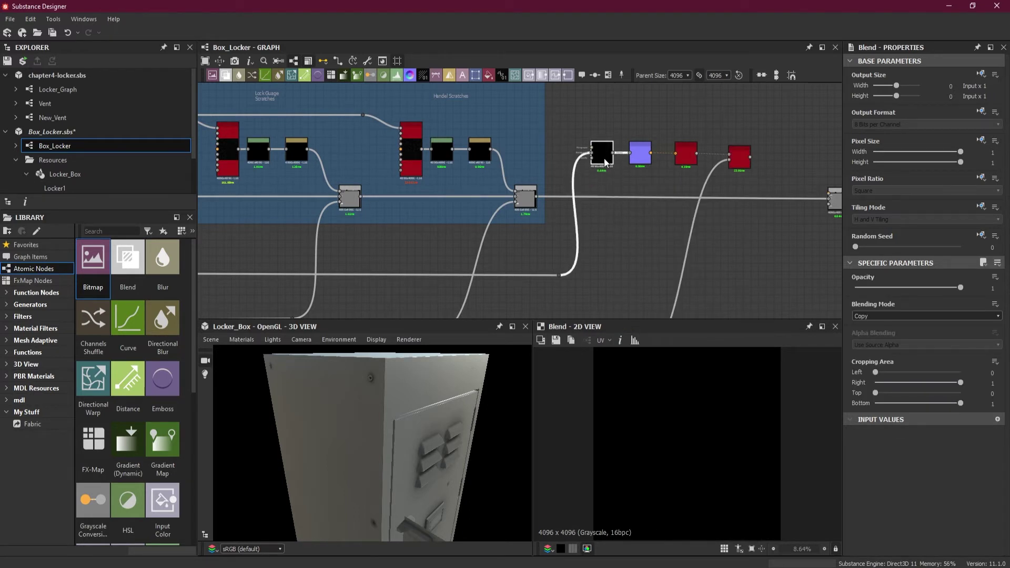
left_click_drag(600, 123, 741, 158)
left_click_drag(614, 155, 676, 159)
- Route the Rivets Mask output through two dots beneath the Scratches frame into the new Blend's Foreground input
scroll(746, 176, "down", 5)
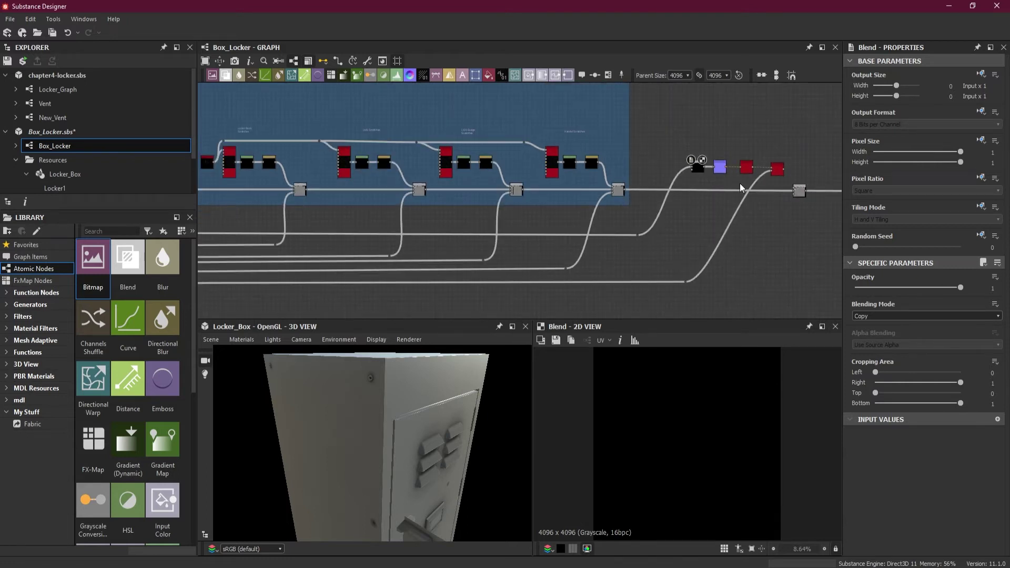
scroll(579, 176, "up", 4)
scroll(469, 143, "up", 3)
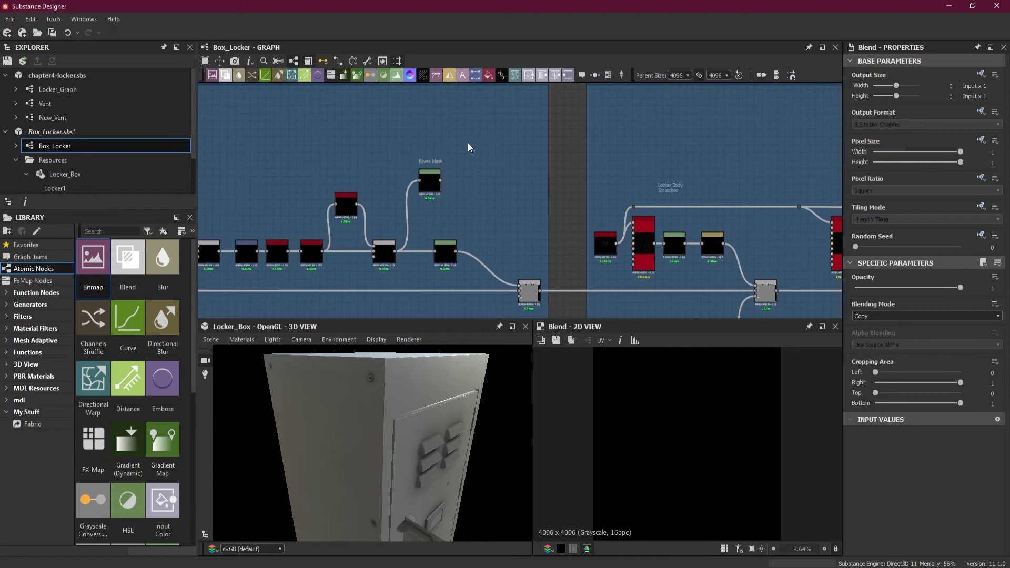
scroll(442, 179, "down", 4)
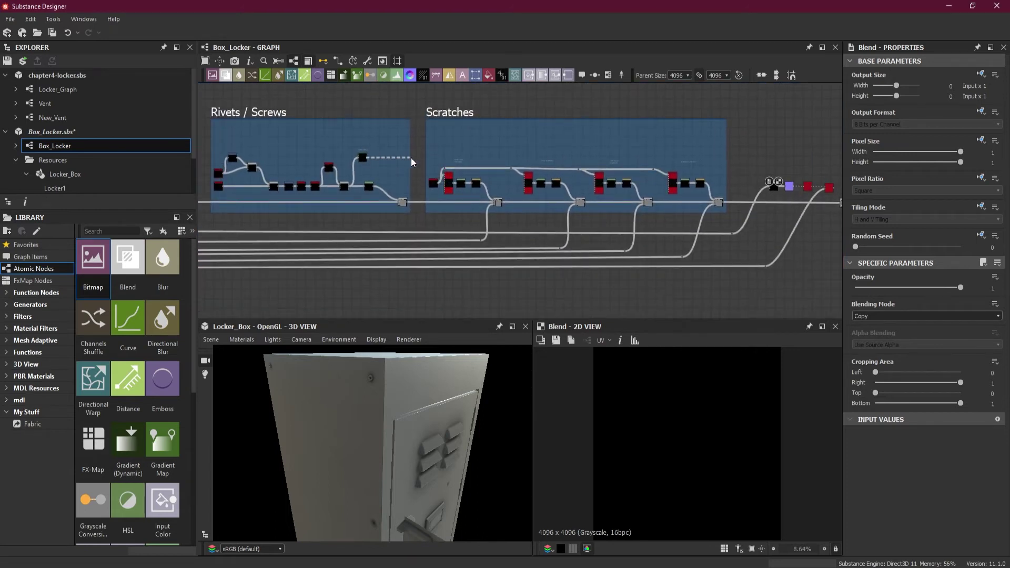
left_click_drag(417, 158, 420, 202)
left_click(426, 223)
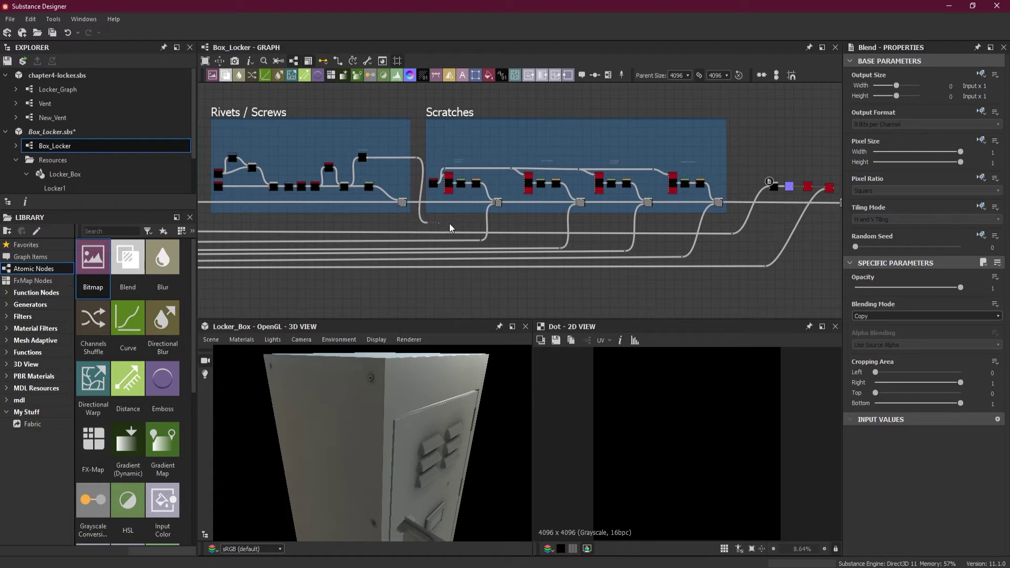
left_click(726, 225)
scroll(750, 191, "up", 4)
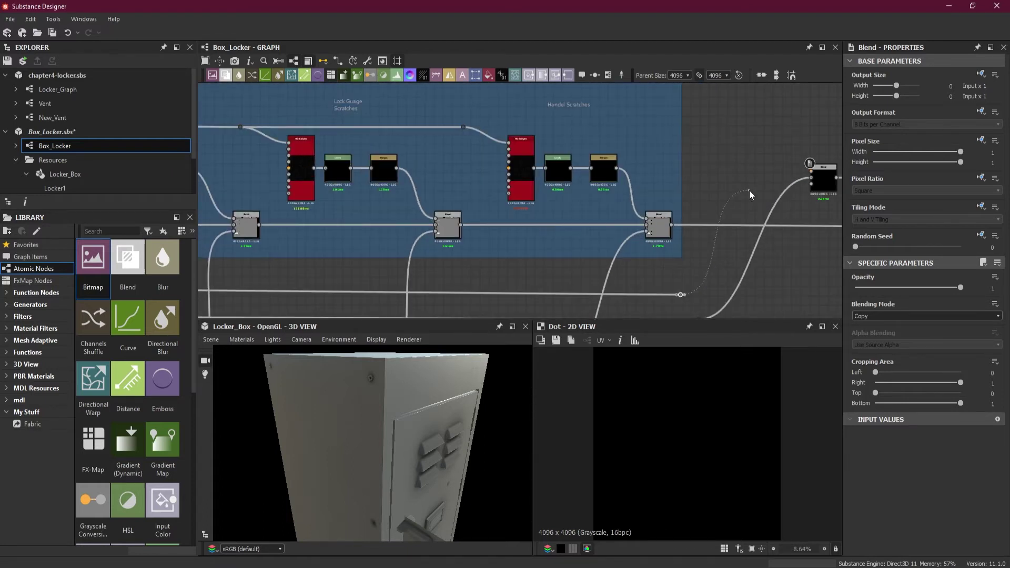
left_click(824, 180)
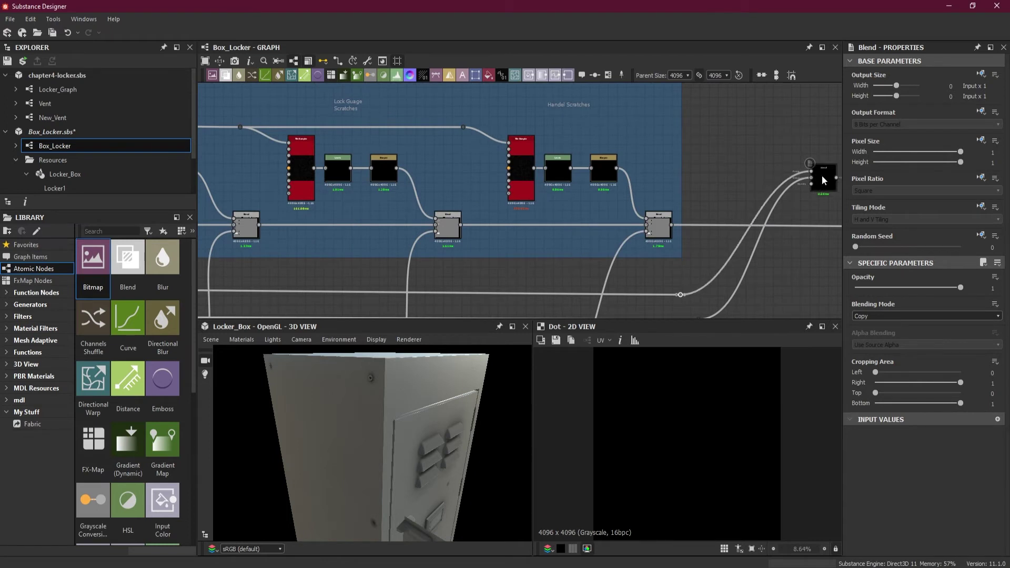
- Set the new Blend's blending mode to Add (Linear Dodge) and check the rivets in its preview
middle_click_drag(784, 209, 598, 220)
scroll(646, 202, "up", 3)
double_click(646, 181)
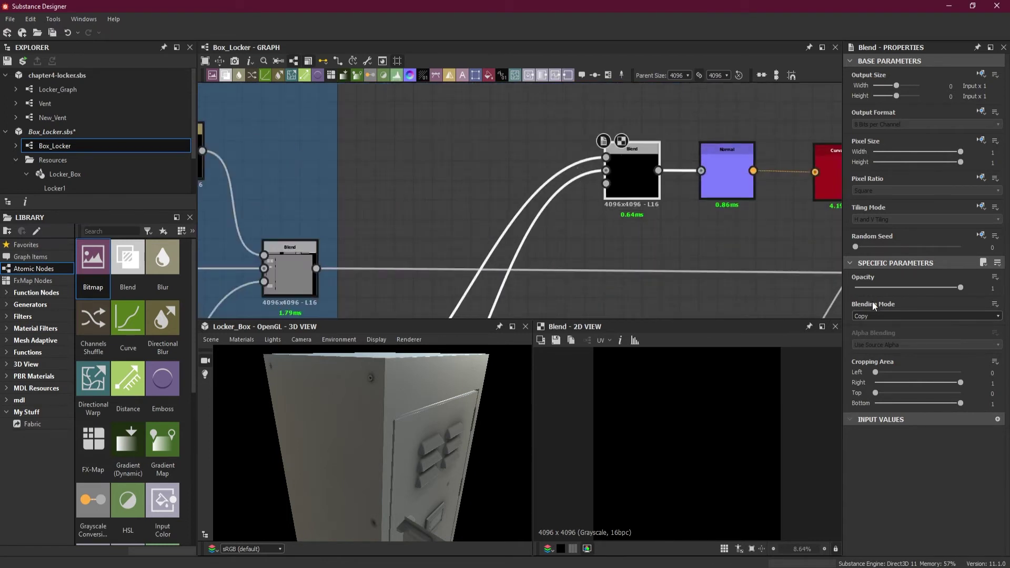
left_click(879, 314)
left_click(879, 333)
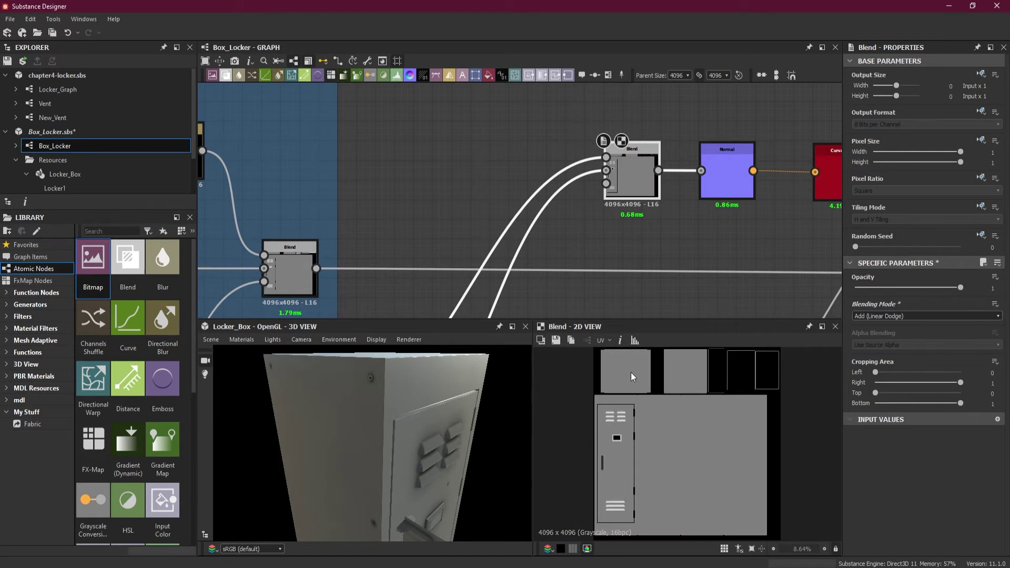
scroll(604, 359, "up", 8)
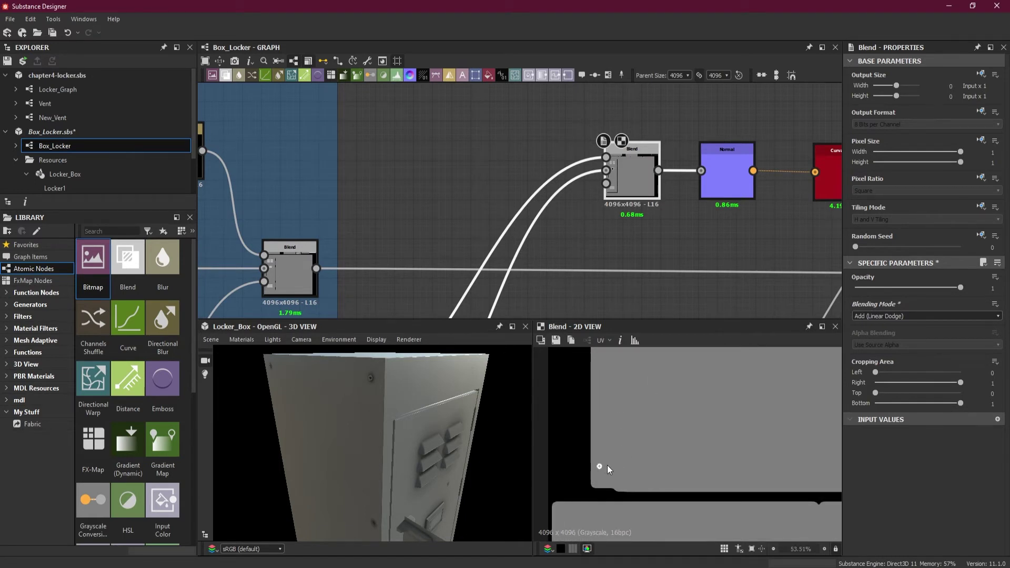
- Preview the Normal, Curvature and Edge Wear outputs in turn to check the rivet edges
middle_click_drag(714, 127, 545, 166)
left_click(545, 166)
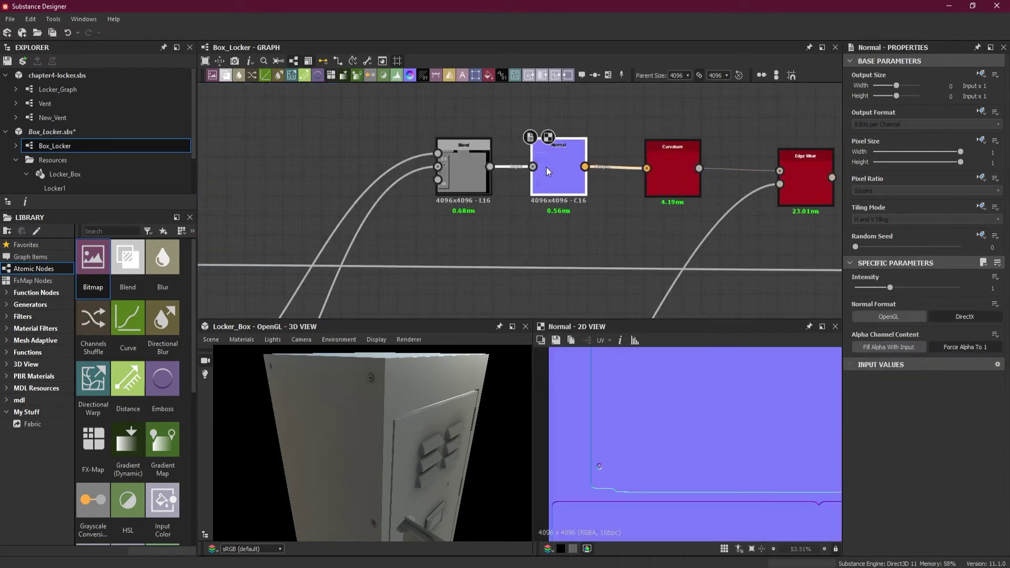
left_click(670, 179)
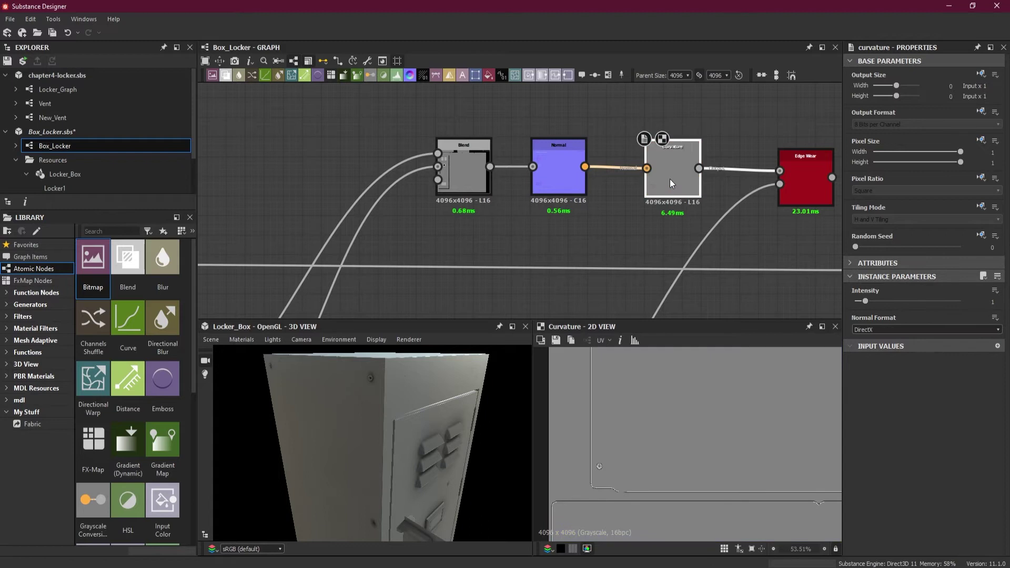
left_click(799, 185)
scroll(683, 437, "down", 7)
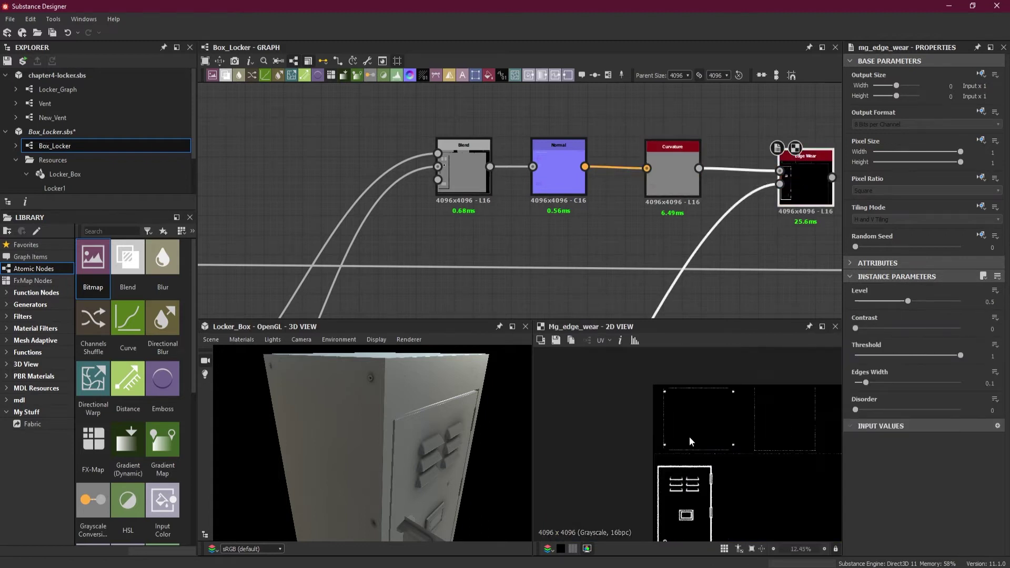
- Space out the Edge Wear and final Blend nodes, connect Edge Wear's Mask output to the Blend's Foreground, and preview the Blend
middle_click_drag(726, 209, 437, 165)
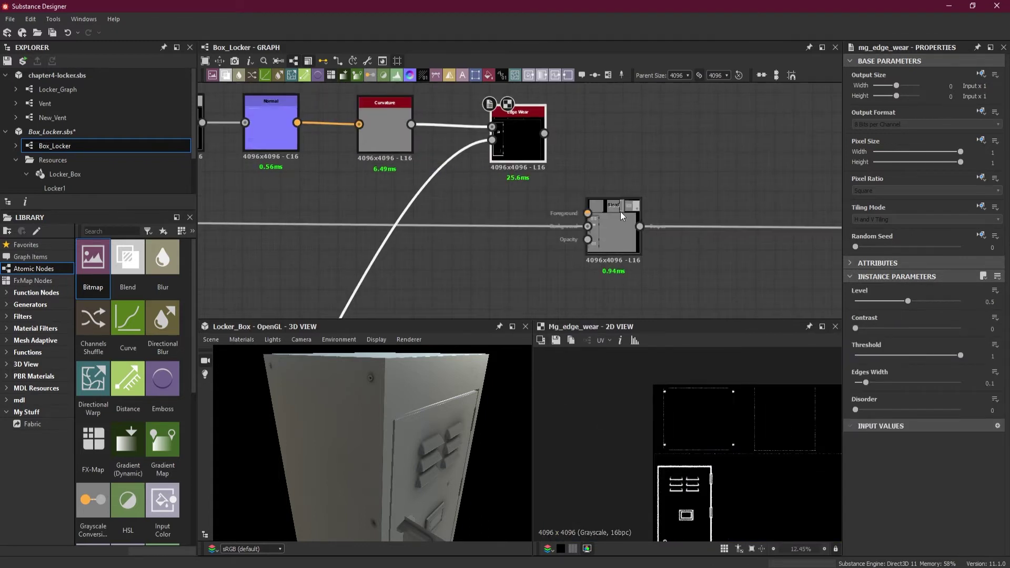
left_click_drag(617, 241, 682, 240)
left_click_drag(537, 154, 529, 144)
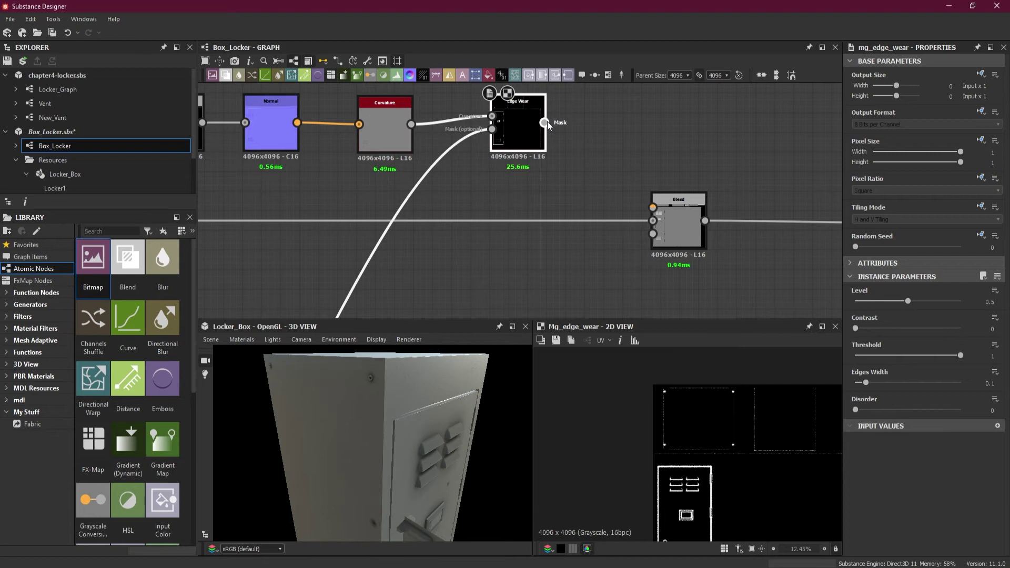
left_click_drag(547, 122, 659, 210)
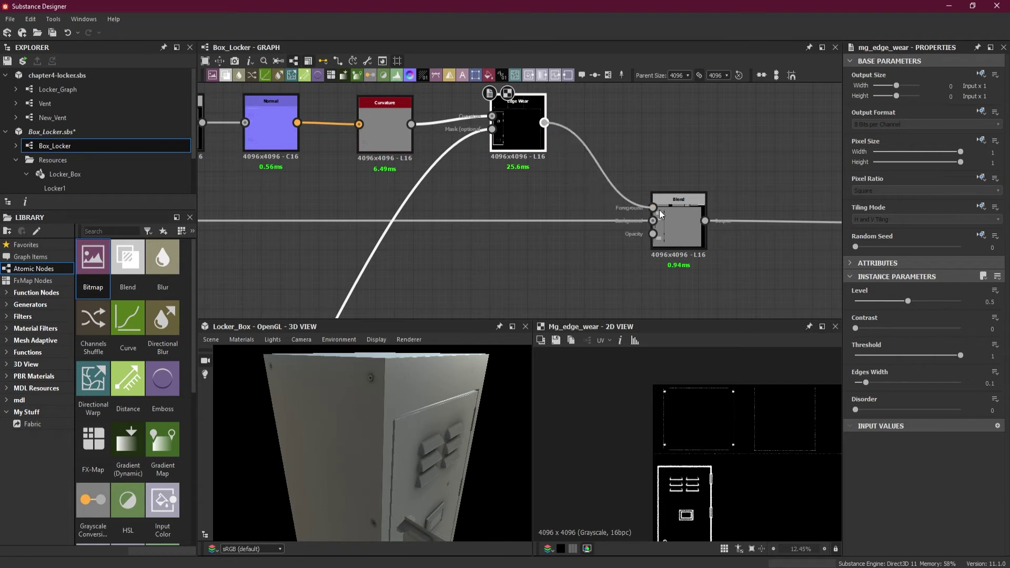
left_click(677, 216)
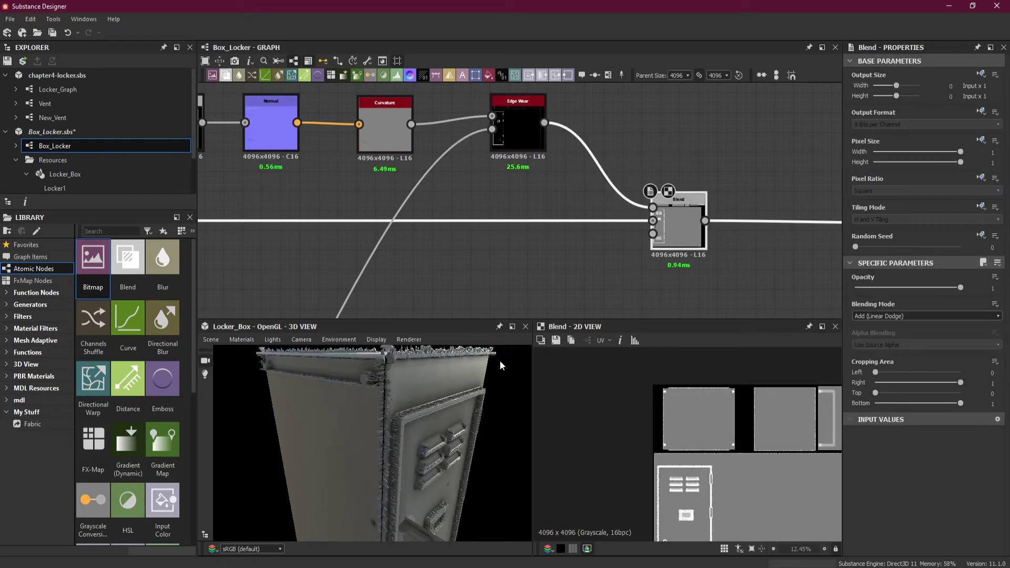
- Change the final Blend's blending mode to Subtract and check the worn edges on the locker model
left_click_drag(349, 411, 354, 432)
left_click(918, 317)
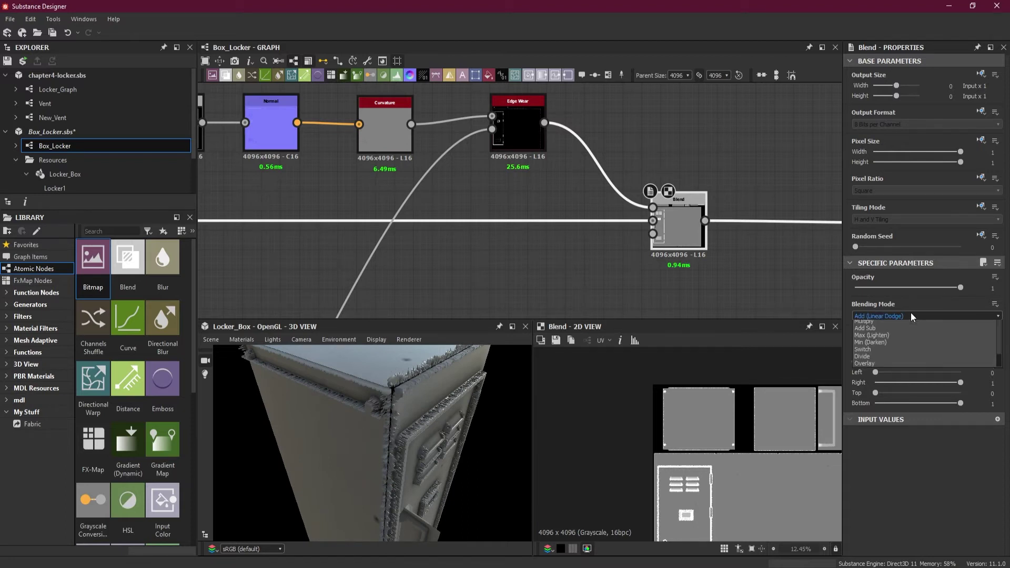
left_click(902, 338)
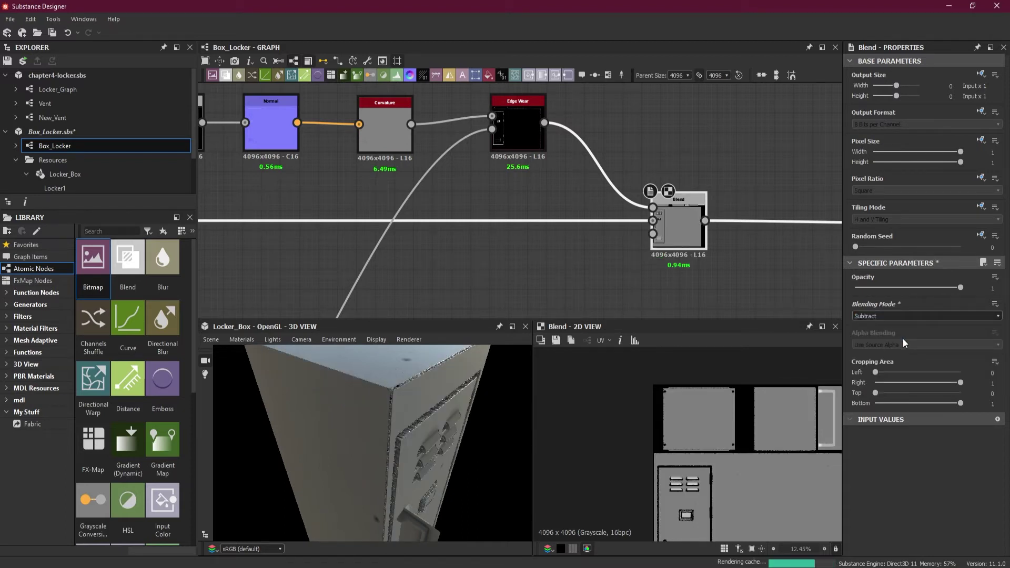
left_click_drag(443, 410, 392, 360)
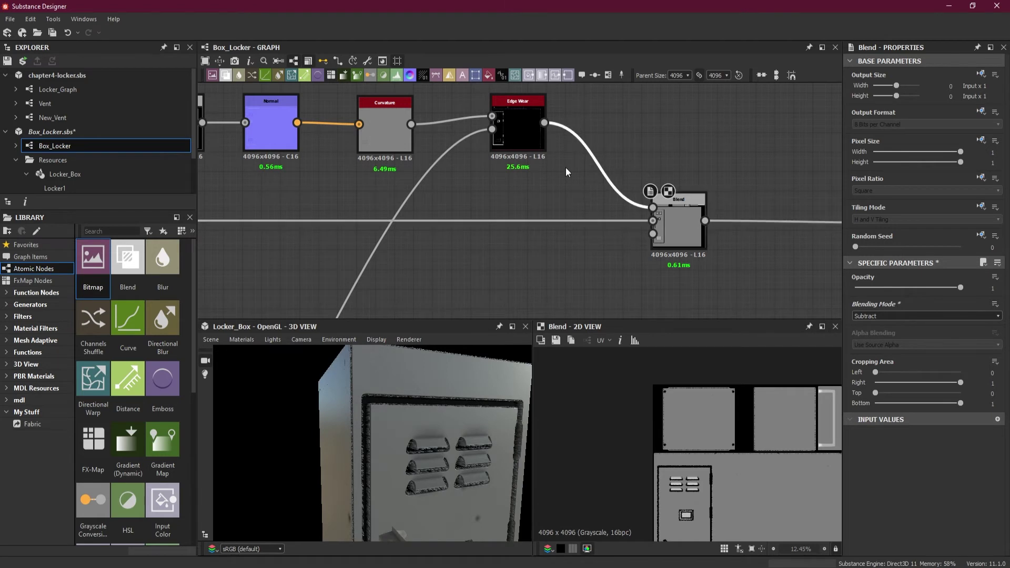
- Insert a Levels node between Edge Wear and the final Blend, lower its Level Out High to about 0.045, and check the door edges
key("space")
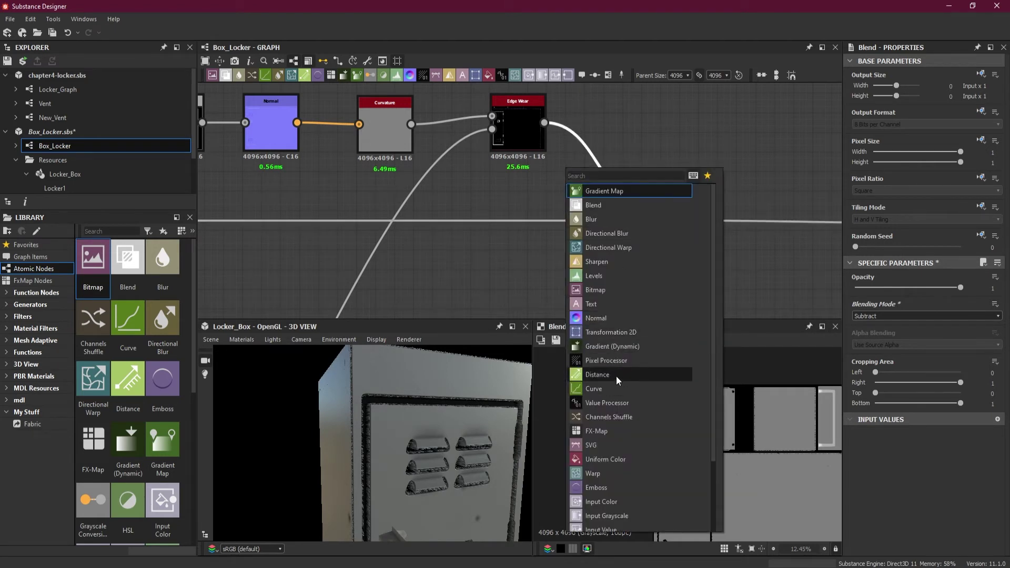
left_click(609, 277)
left_click_drag(606, 178, 596, 121)
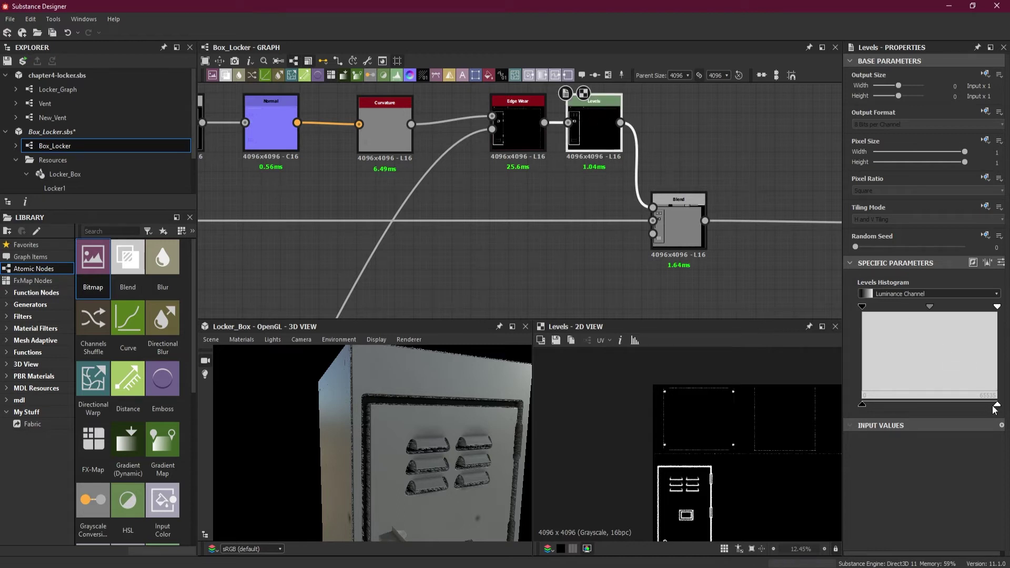
left_click_drag(994, 409, 868, 410)
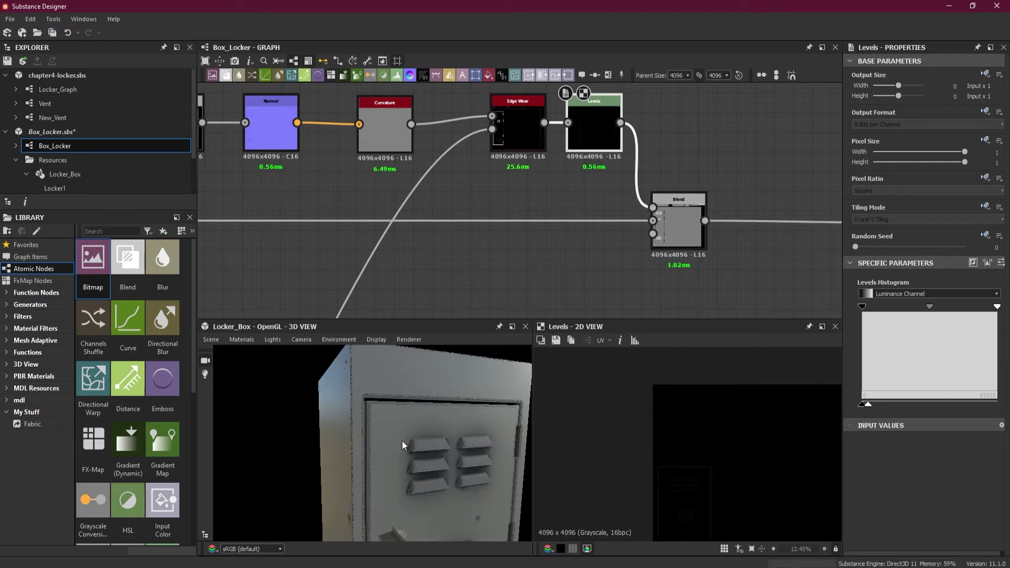
left_click_drag(381, 425, 326, 437)
scroll(402, 409, "up", 3)
left_click_drag(379, 464, 377, 456)
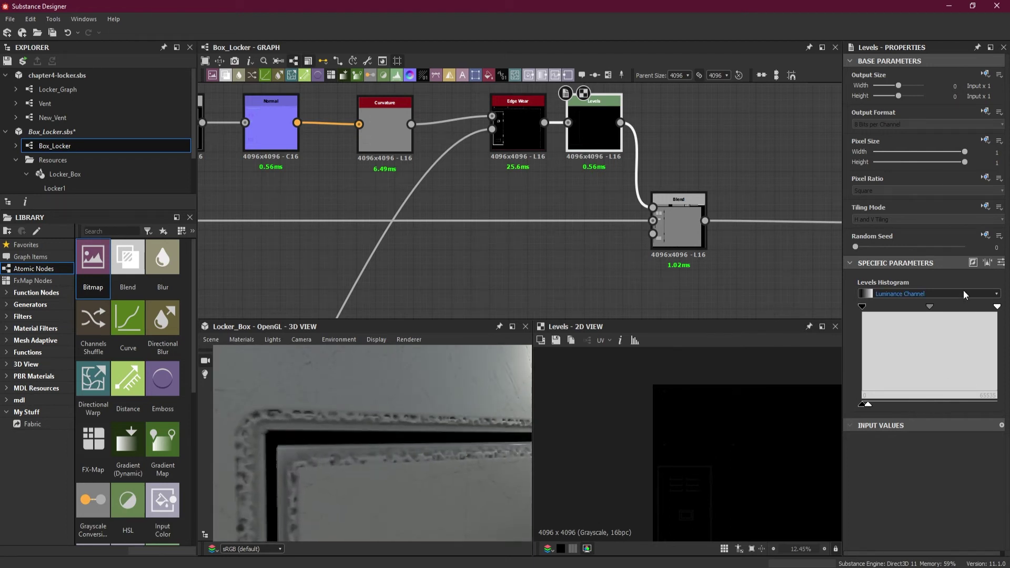
- Switch the Levels node from histogram to numeric parameters and set Level Out High to 0.03
left_click(1001, 262)
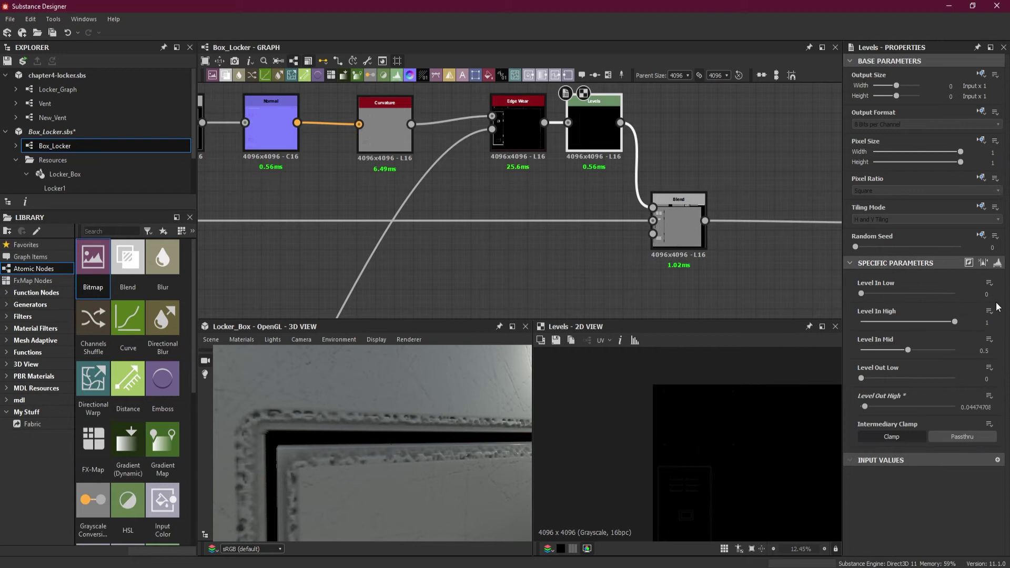
double_click(982, 407)
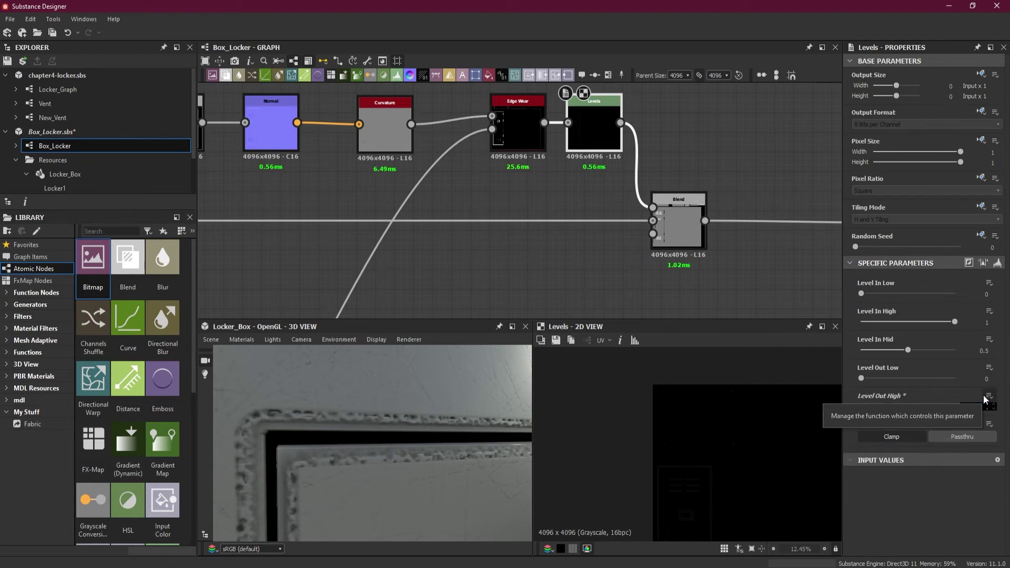
type(".")
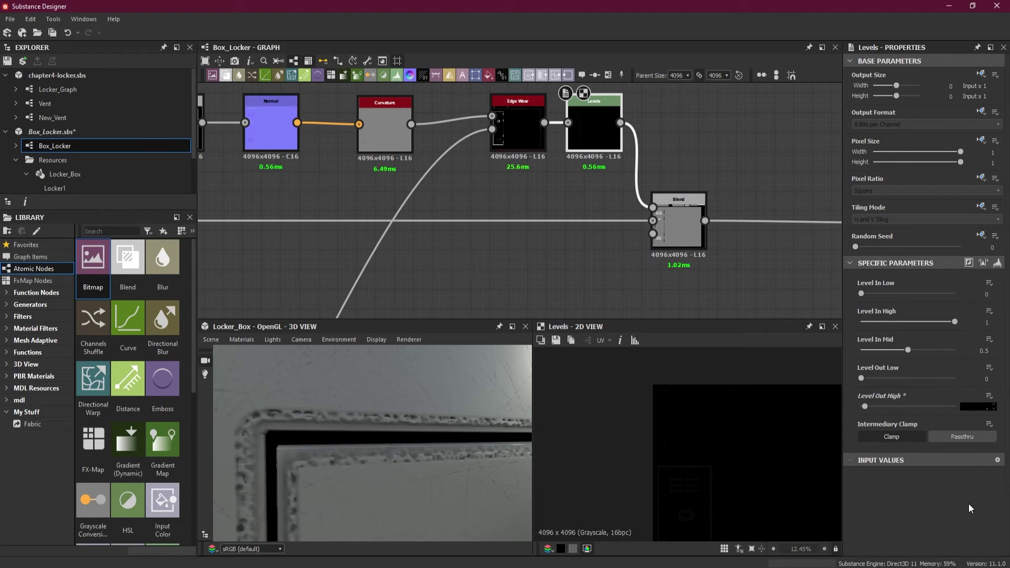
type("03")
key("Return")
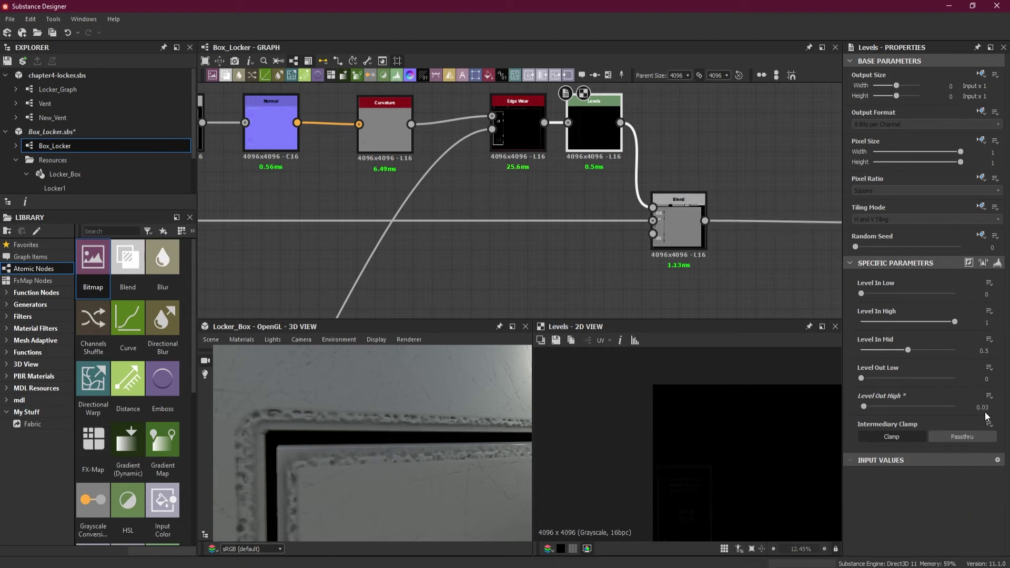
- Set the Levels node's Level Out High to 0.01 and inspect a rivet on the model
left_click_drag(985, 408, 999, 408)
key("Return")
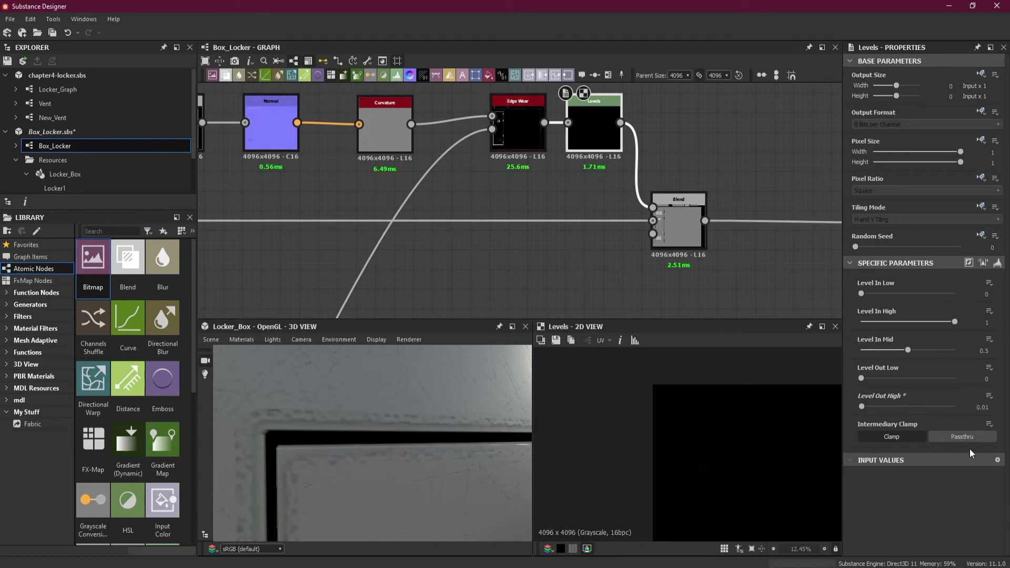
left_click_drag(472, 459, 420, 456)
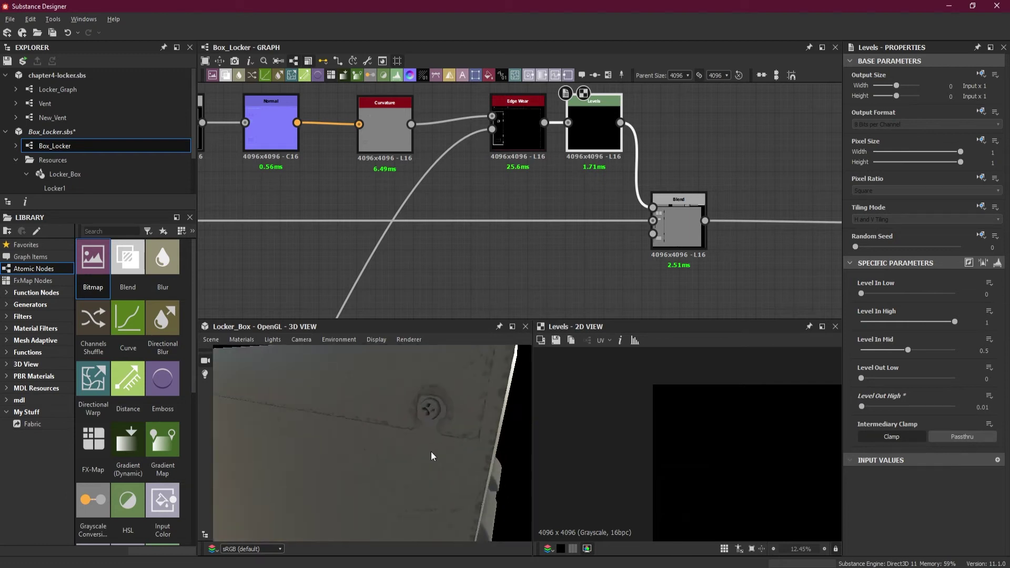
left_click_drag(431, 452, 428, 450)
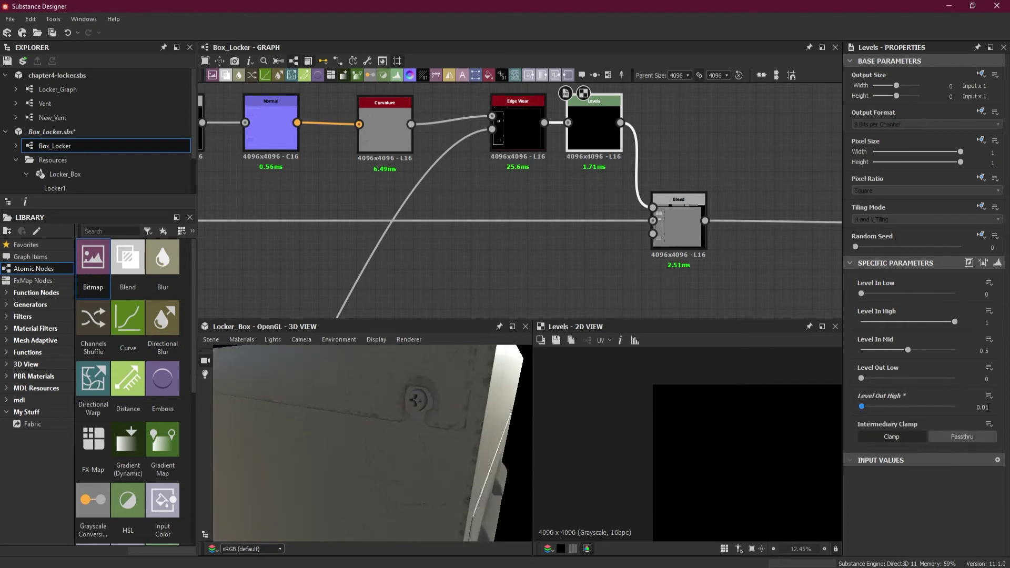
- Try a Level Out High of 0.001 on the Levels node
double_click(988, 407)
left_click(987, 408)
key("Return")
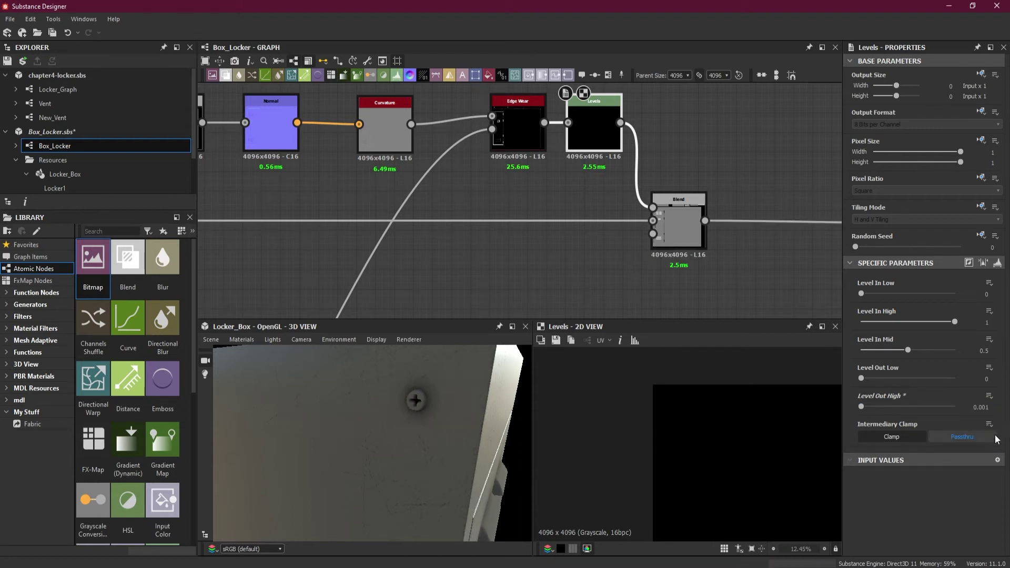
- Raise Level Out High to 0.005 and inspect the door edge and a rivet up close
double_click(991, 407)
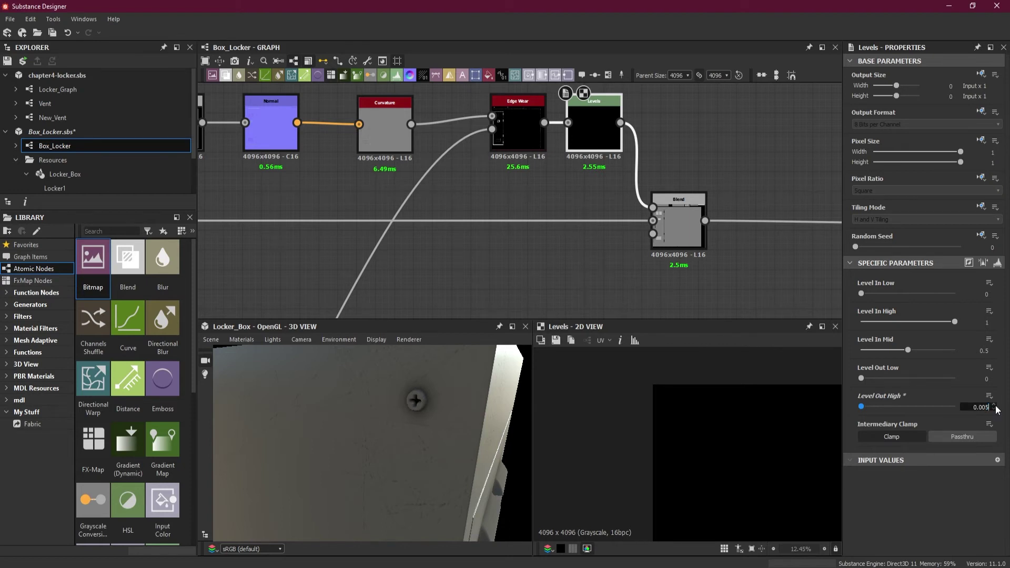
key("Return")
left_click_drag(521, 462, 491, 462)
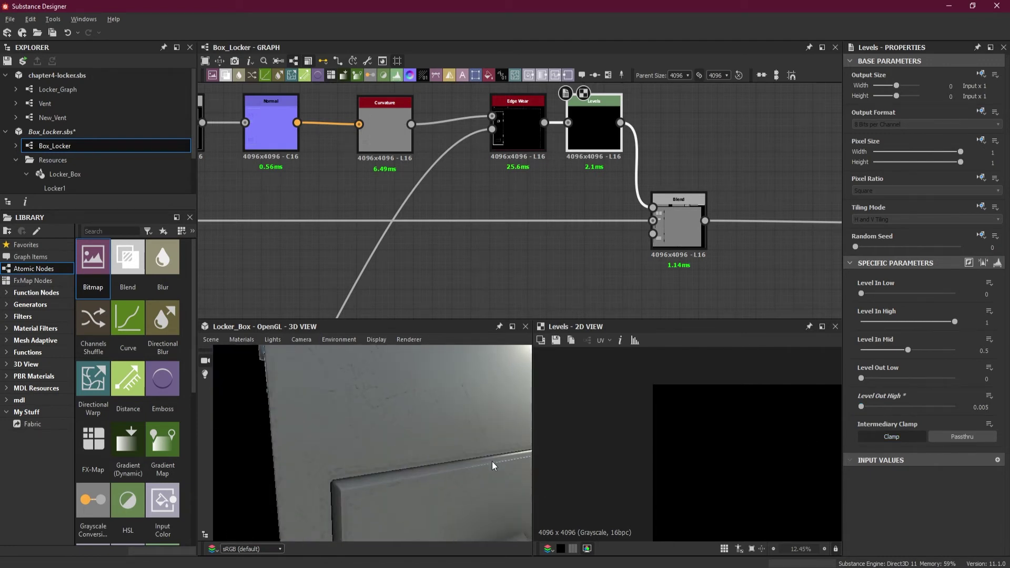
left_click_drag(369, 434, 429, 427)
scroll(453, 413, "up", 3)
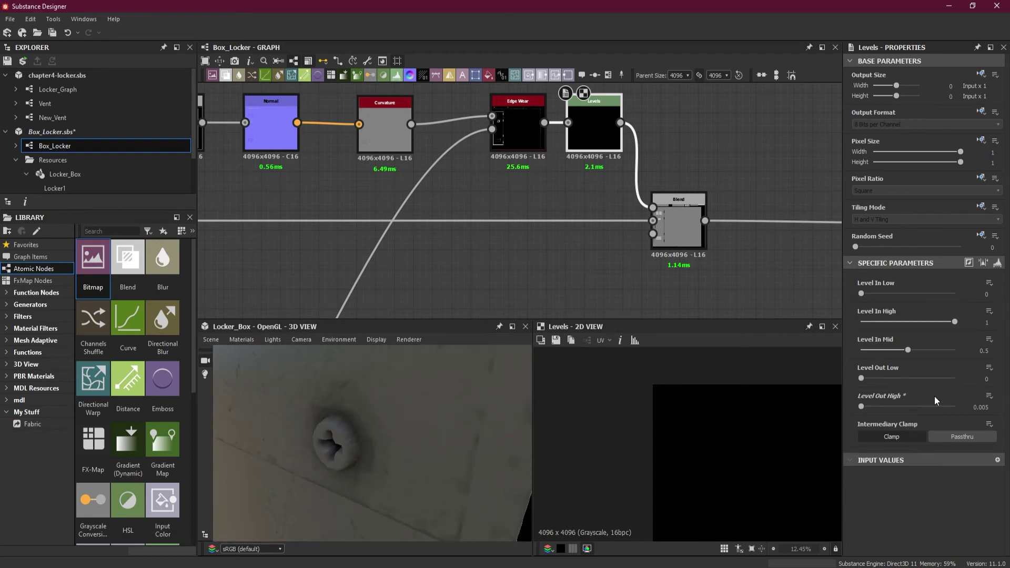
- Try Level Out High values of 0.006 and 0.008 while comparing the wear around the rivet
double_click(985, 407)
type("6")
key("Return")
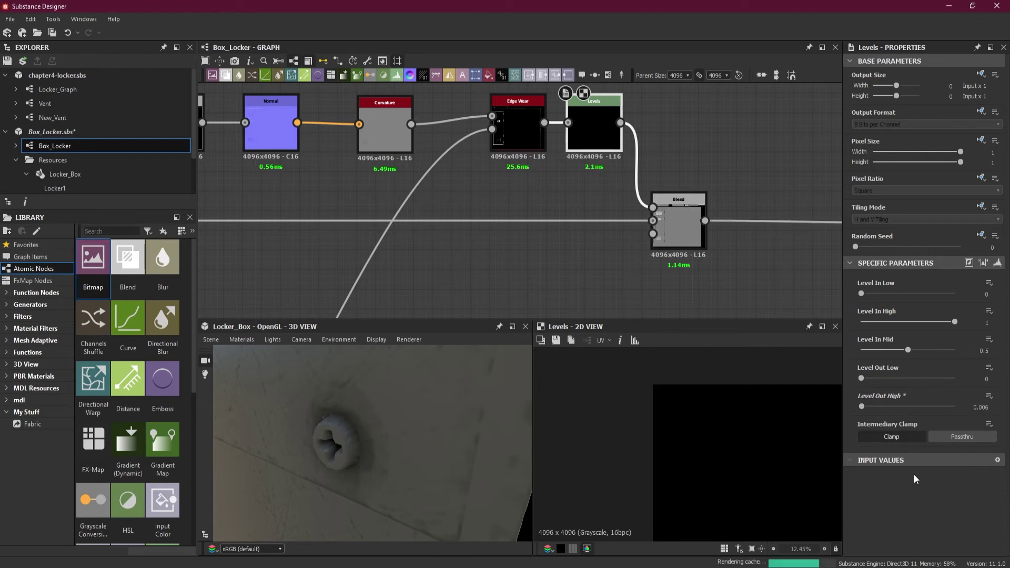
double_click(984, 407)
type("8")
key("Return")
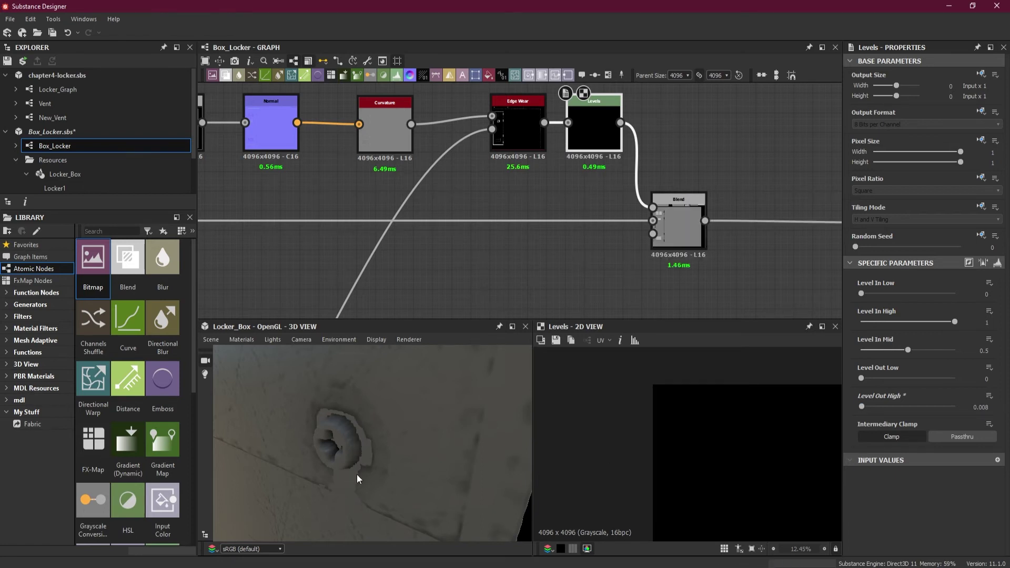
- Reduce Level Out High to 0.007 and 0.006, checking the rivet from another angle
double_click(988, 409)
key("Return")
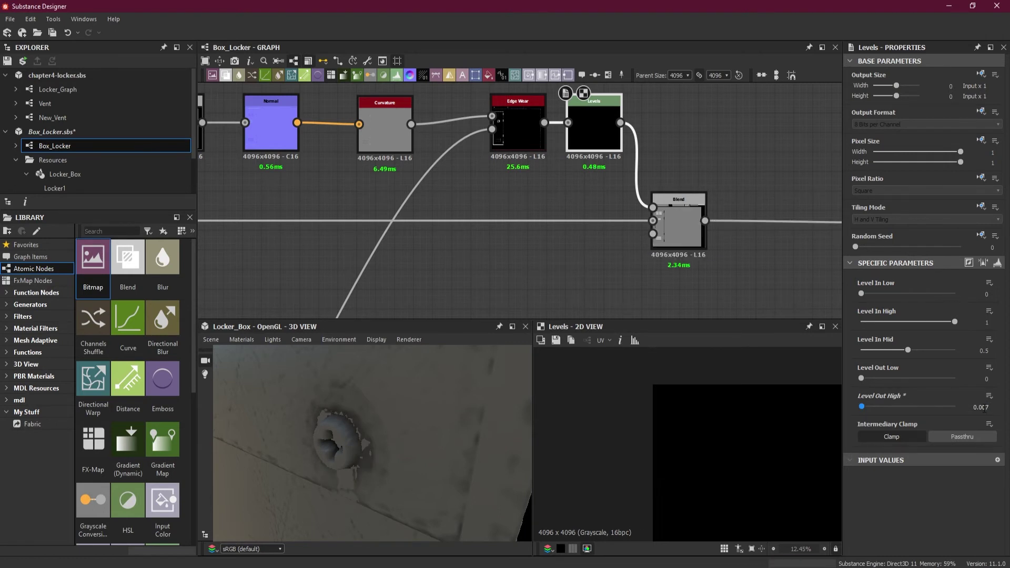
double_click(985, 409)
left_click(975, 407)
key("Return")
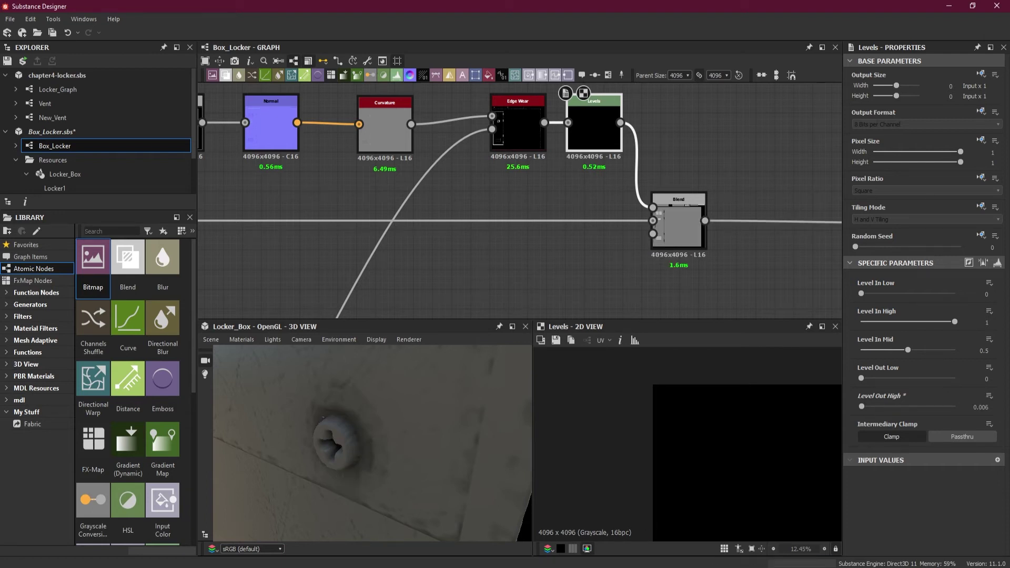
left_click_drag(395, 459, 401, 450)
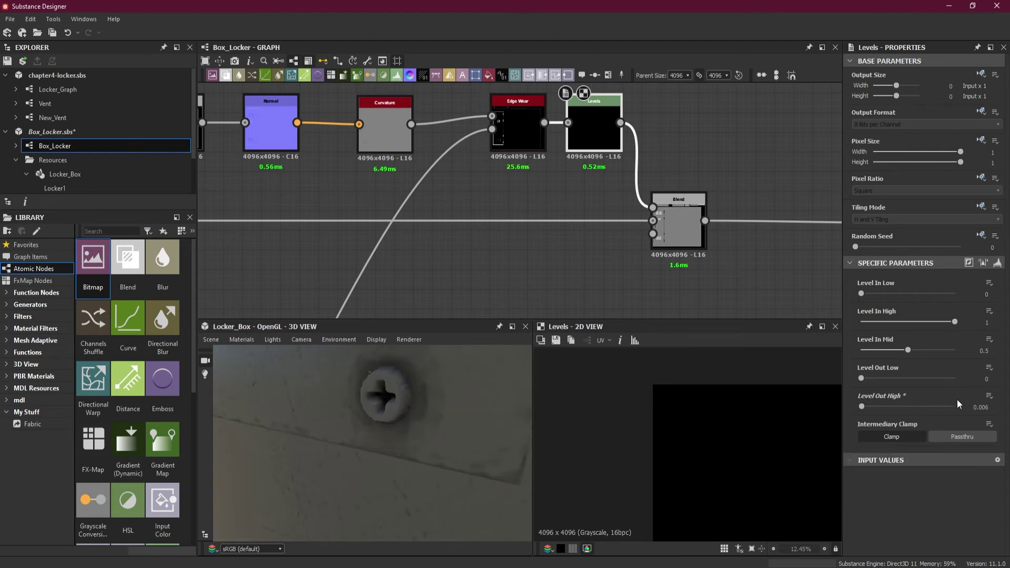
- Set the Levels node's Level Out High to 0.005
left_click_drag(987, 408, 1007, 405)
type("5")
key("Return")
- Examine the door's vents and rectangular label frame on the 3D model for edge wear
scroll(324, 448, "down", 5)
left_click_drag(415, 448, 402, 498)
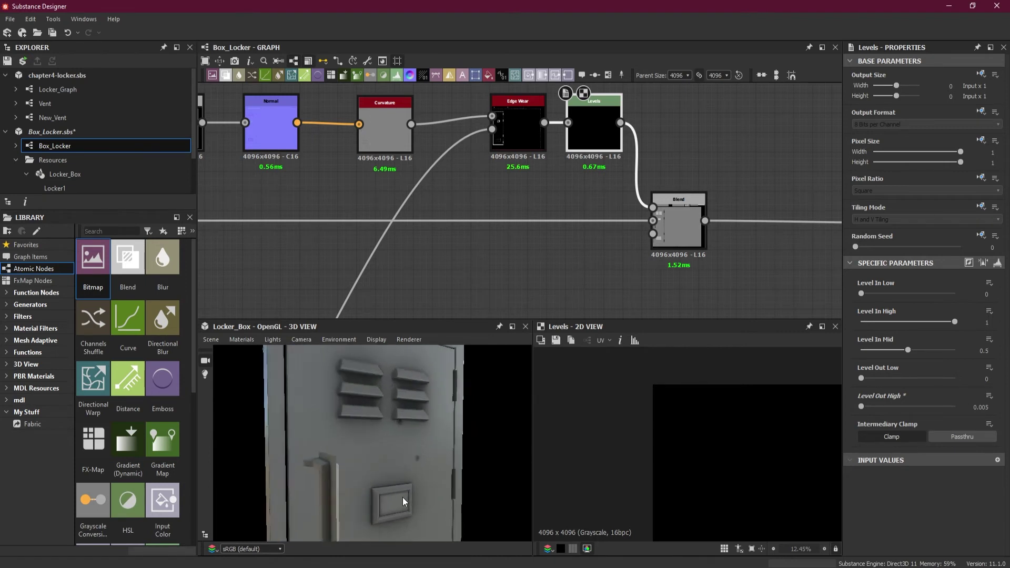
scroll(402, 498, "up", 2)
middle_click_drag(397, 481, 374, 430)
scroll(385, 450, "up", 4)
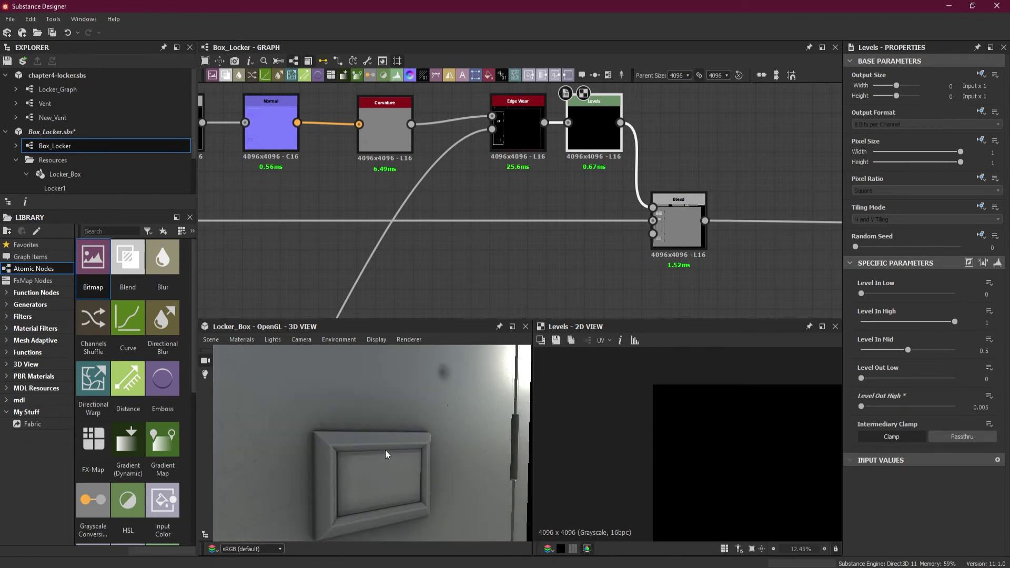
scroll(386, 450, "up", 5)
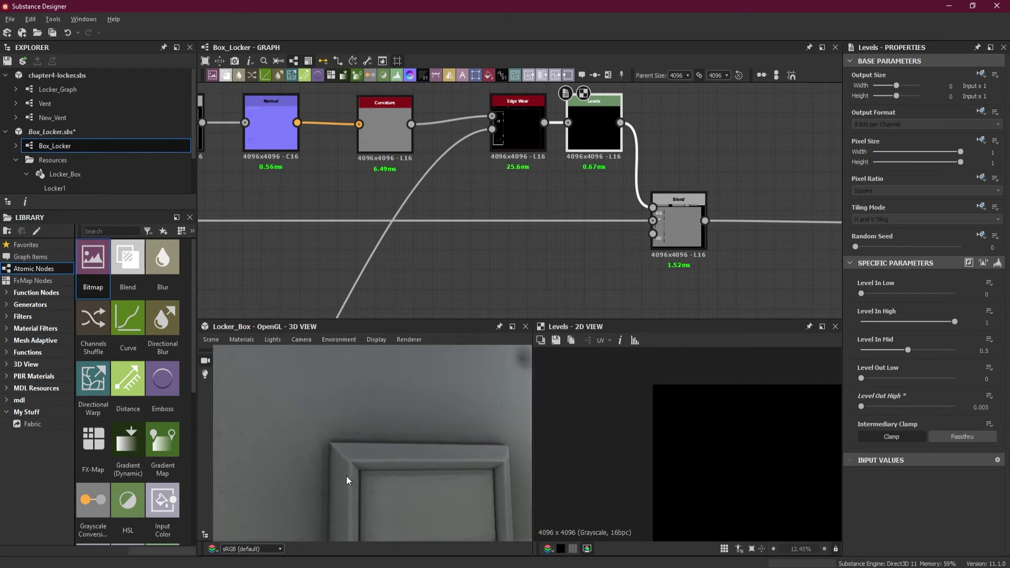
middle_click_drag(348, 459, 243, 344)
mouse_move(345, 464)
left_mouse_down()
mouse_move(357, 451)
mouse_move(339, 460)
mouse_move(354, 460)
left_mouse_up()
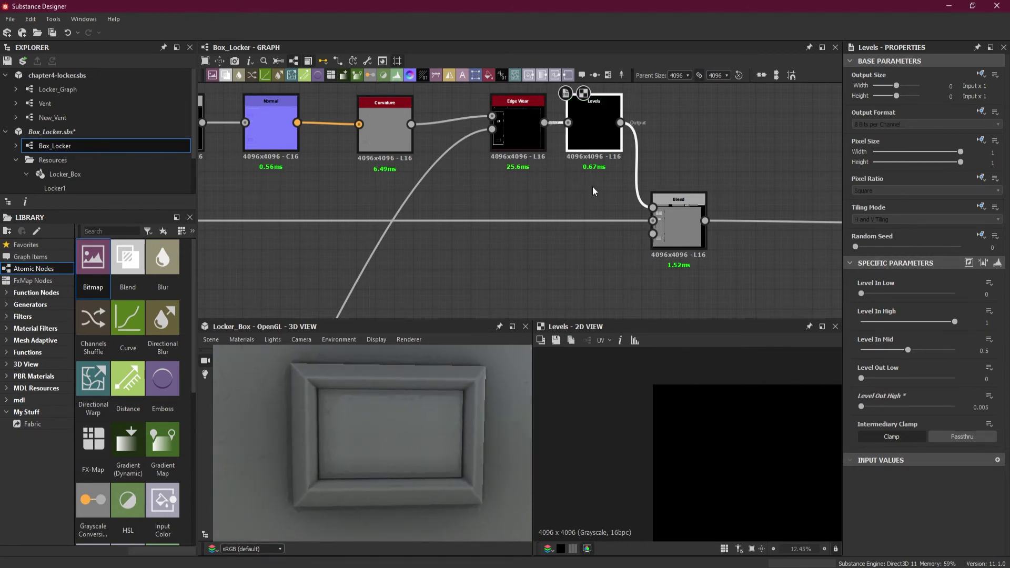
- Preview the Edge Wear output in 2D and examine the mask around the door's label frame
scroll(559, 200, "down", 3)
middle_click_drag(548, 198, 579, 198)
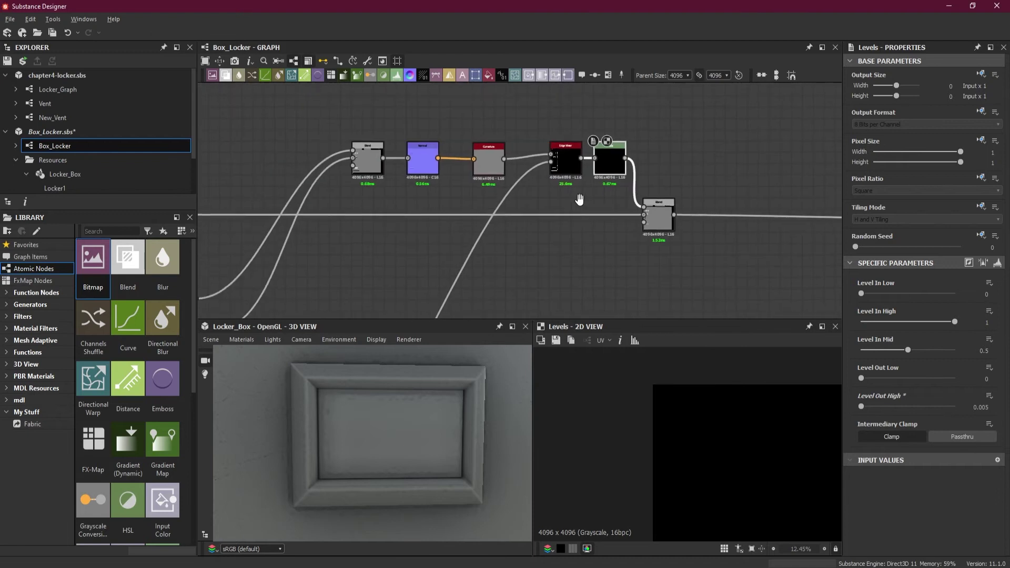
scroll(600, 191, "up", 3)
left_click(554, 164)
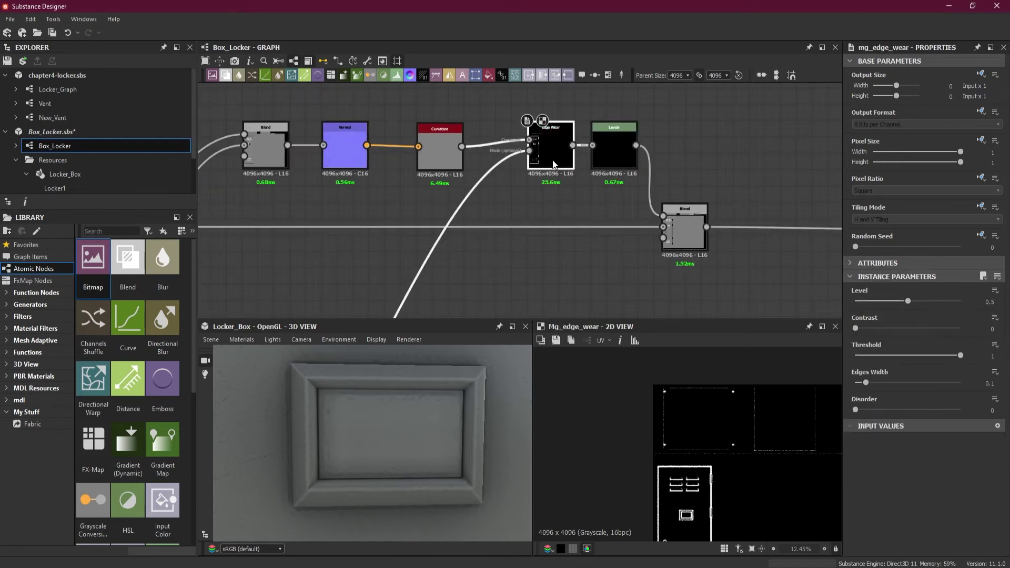
scroll(682, 523, "up", 6)
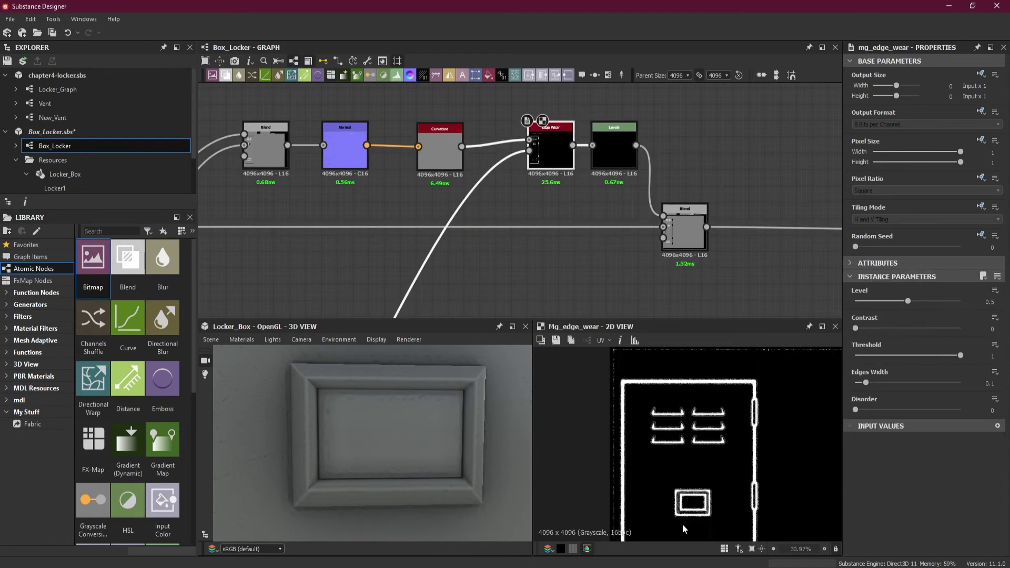
scroll(685, 521, "up", 1)
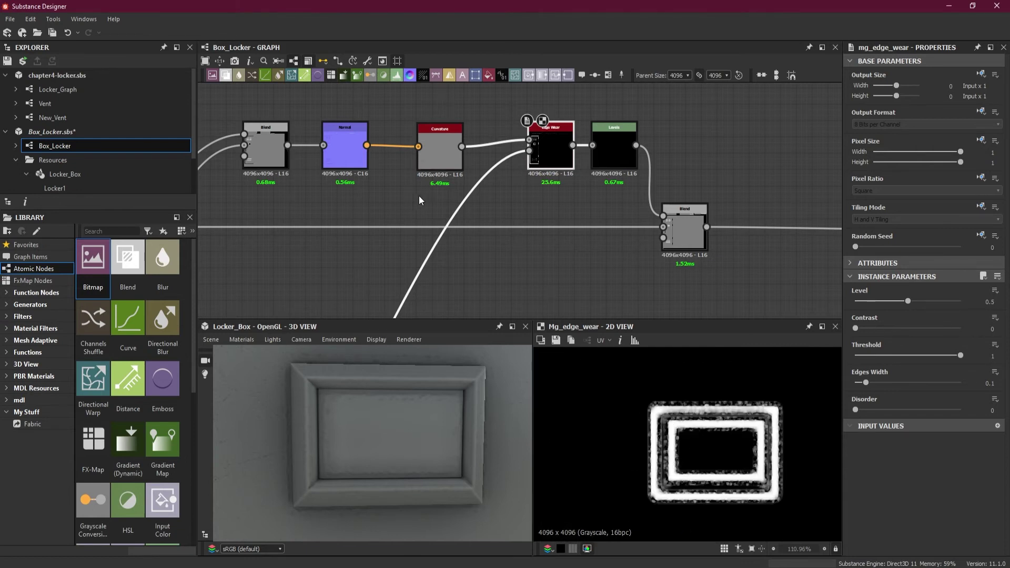
- Preview the Blend that feeds the Normal node and examine the combined height across the UV layout
scroll(475, 180, "down", 4)
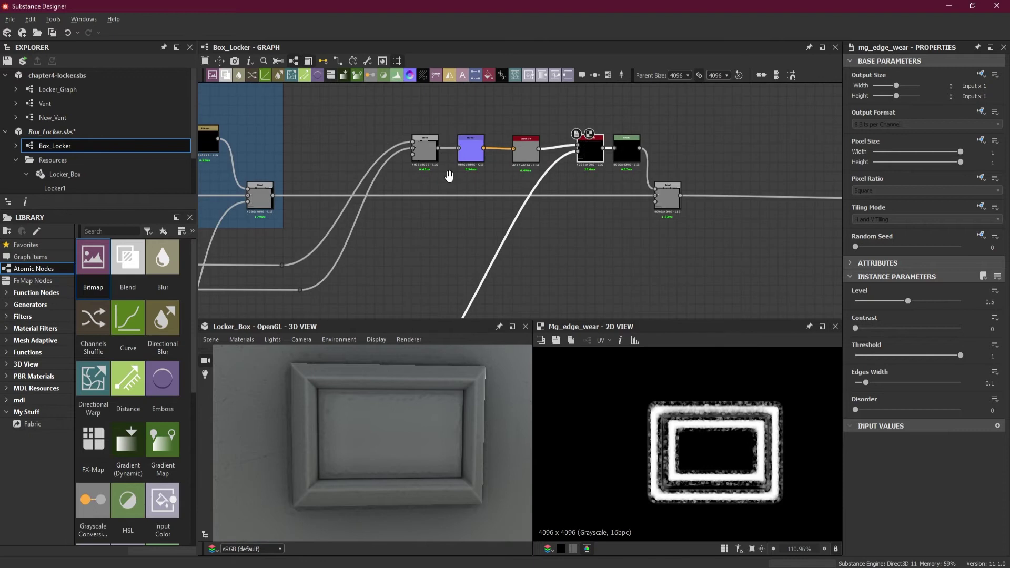
left_click(429, 152)
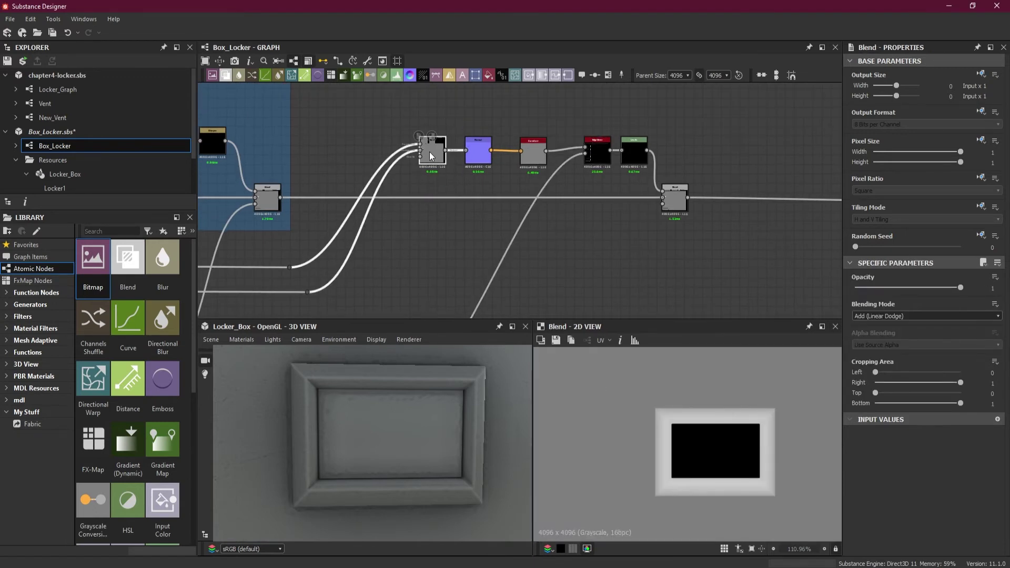
scroll(698, 463, "down", 10)
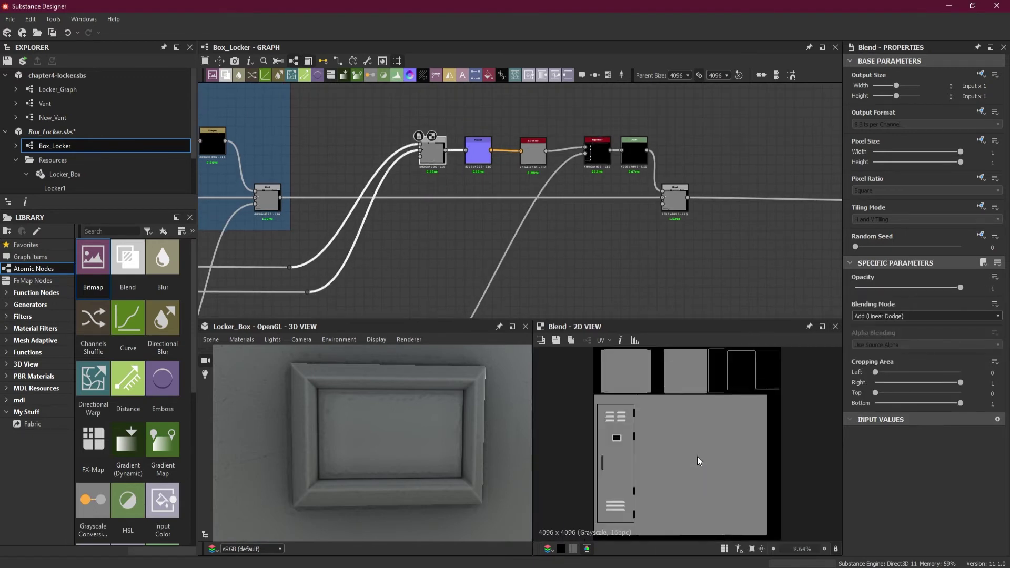
scroll(661, 431, "up", 1)
- Preview the mask Blend located below the graph between the Name Tag and Dents frames in the 2D view
scroll(413, 227, "down", 4)
middle_click_drag(318, 228, 577, 230)
middle_click_drag(252, 231, 649, 226)
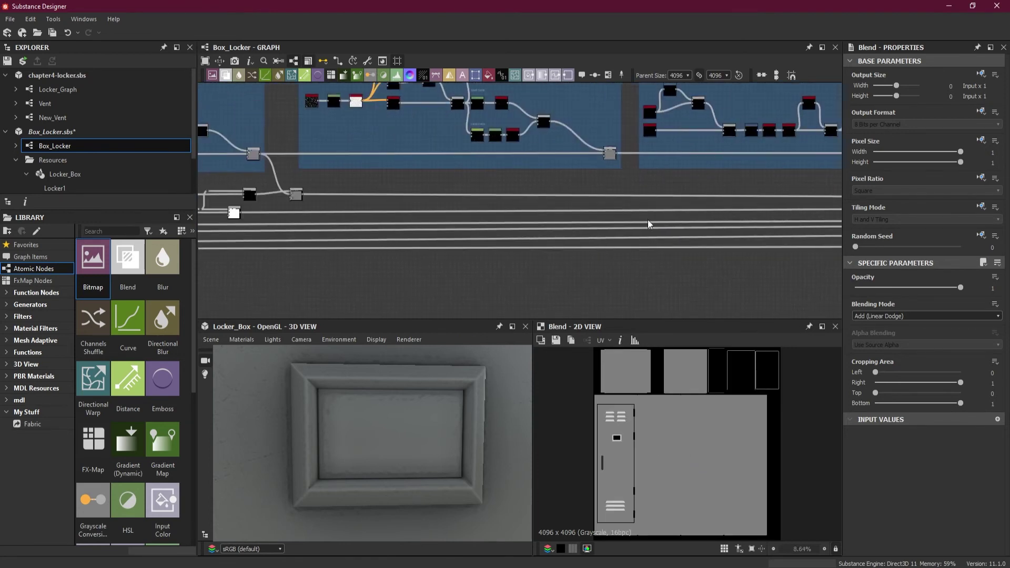
double_click(235, 215)
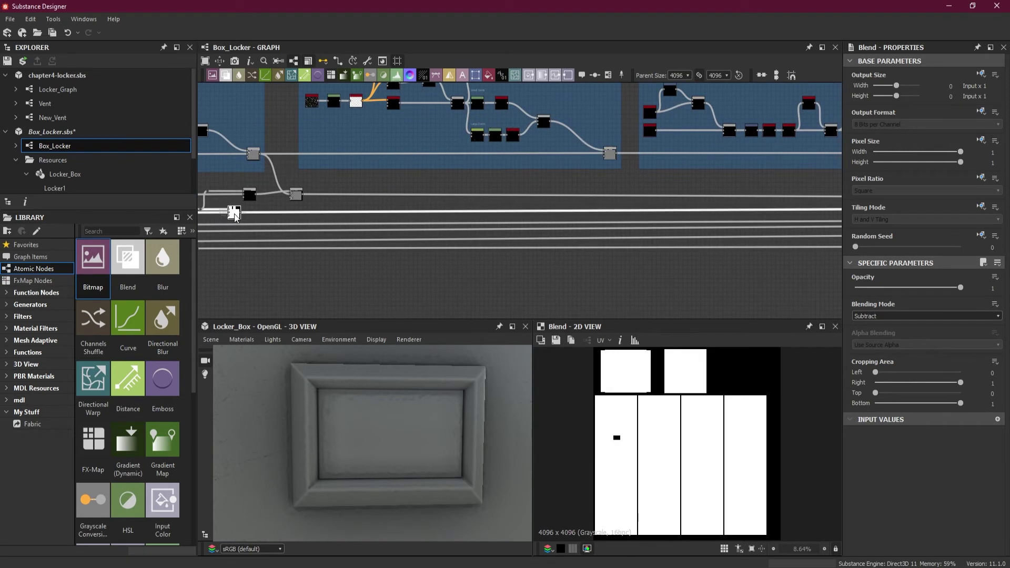
- Extend the mask Blend's link from its existing dot through a new dot into the opacity input of the final edge wear Blend
middle_click_drag(743, 228, 293, 233)
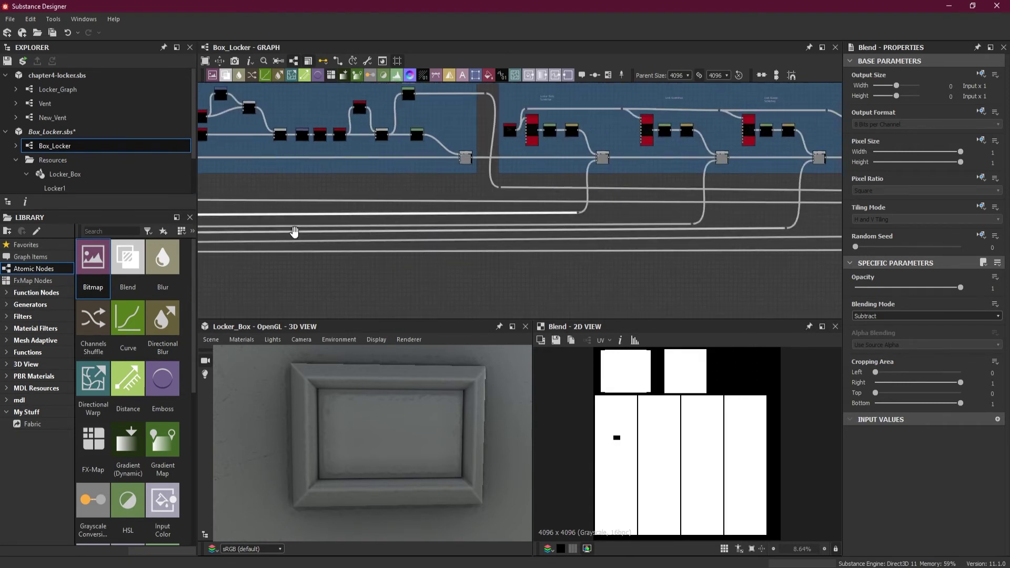
middle_click_drag(613, 215, 360, 236)
scroll(326, 237, "up", 3)
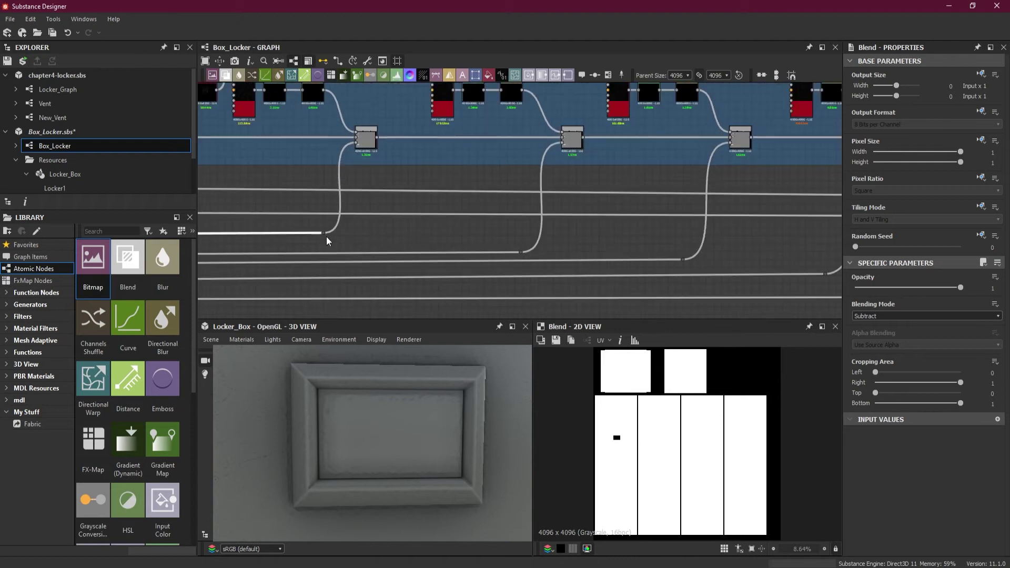
left_click(325, 232)
scroll(683, 234, "down", 3)
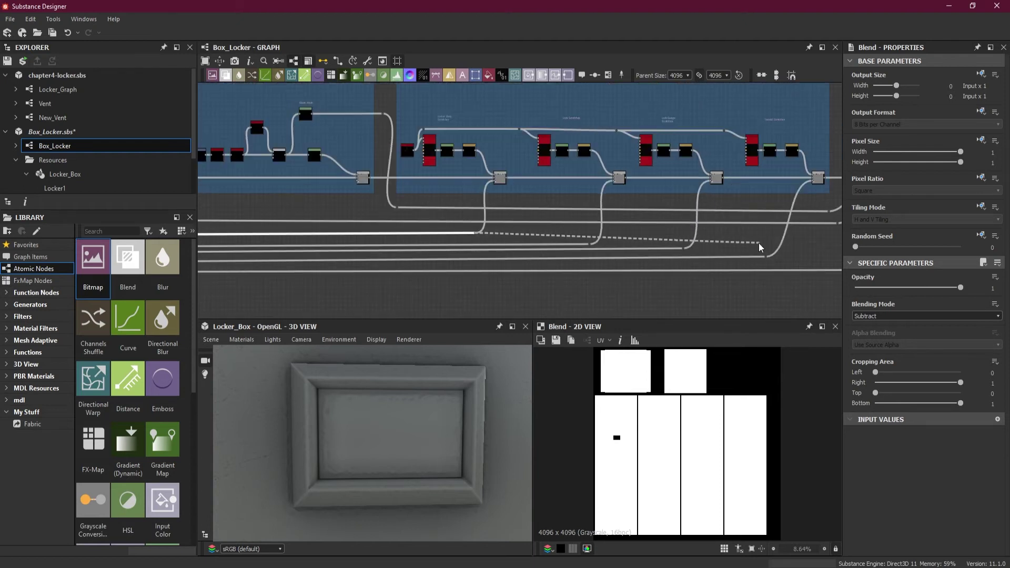
middle_click_drag(759, 244, 263, 243)
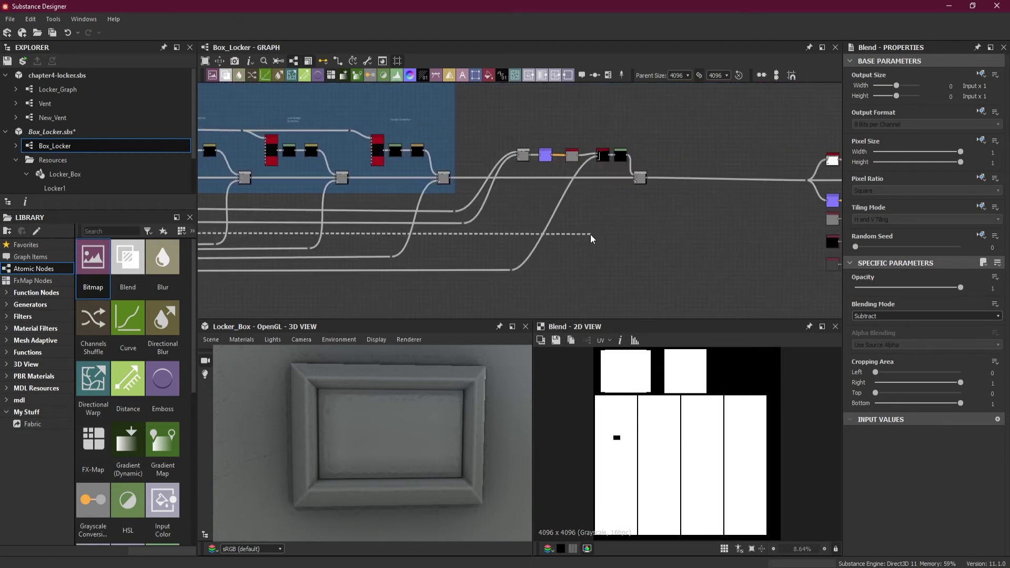
left_click(591, 234, "alt")
left_click_drag(591, 235, 662, 156)
scroll(621, 193, "up", 3)
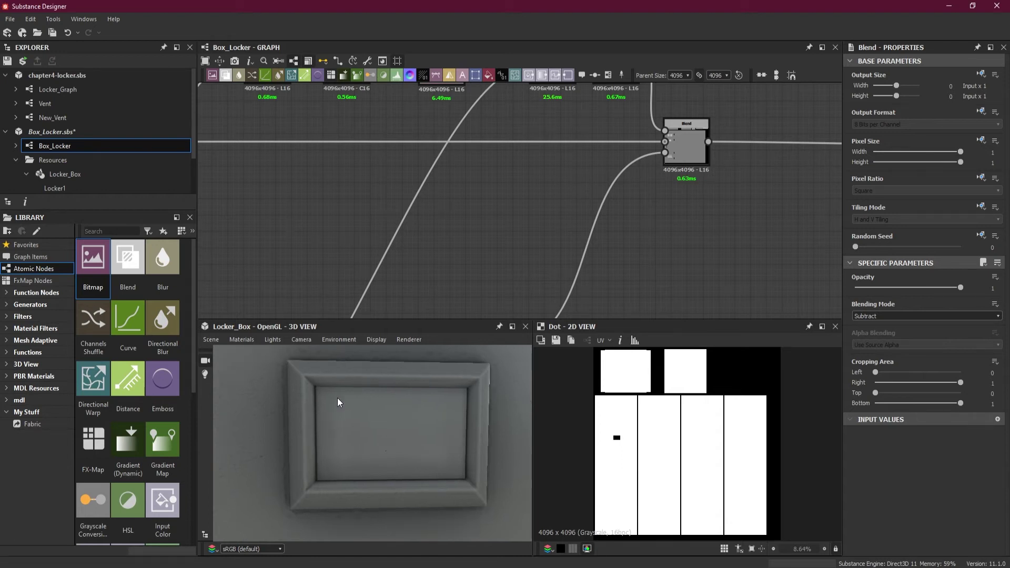
- Examine the label frame, the top corner with its screw, and the whole locker on the 3D model for edge wear
left_click_drag(338, 448, 400, 449)
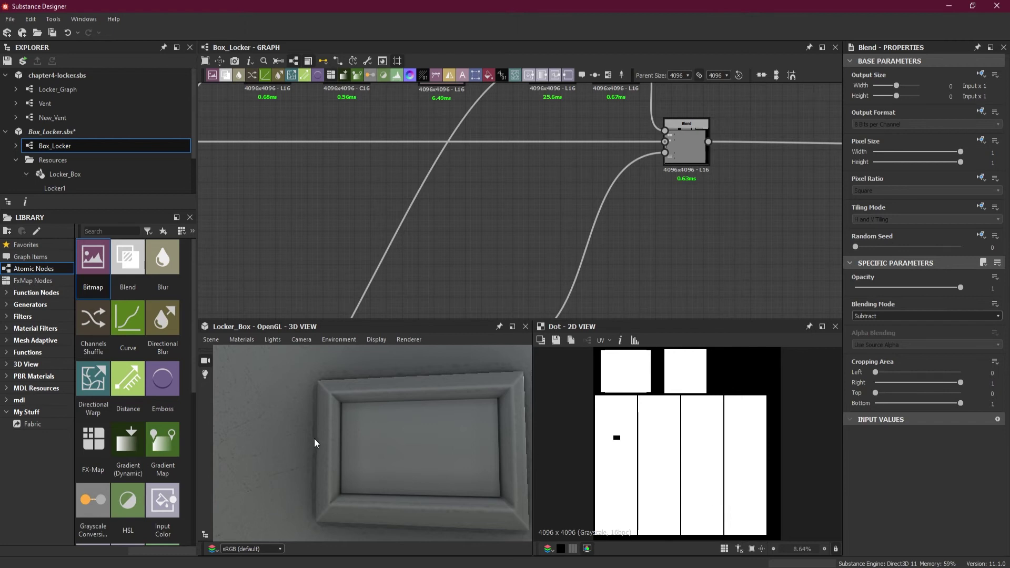
scroll(321, 440, "down", 6)
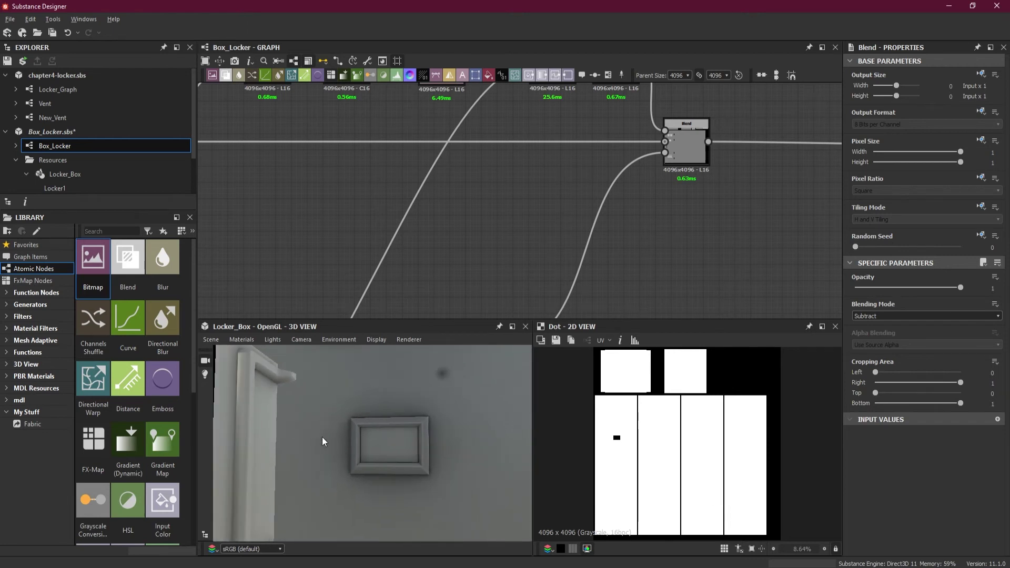
scroll(322, 437, "down", 5)
left_click_drag(355, 450, 309, 396)
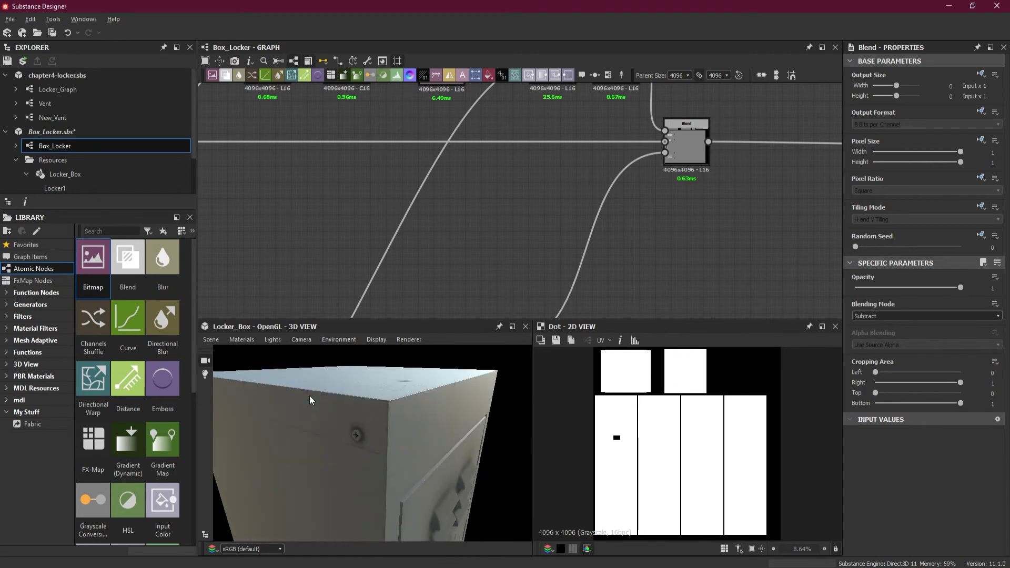
scroll(350, 388, "up", 6)
scroll(351, 388, "down", 5)
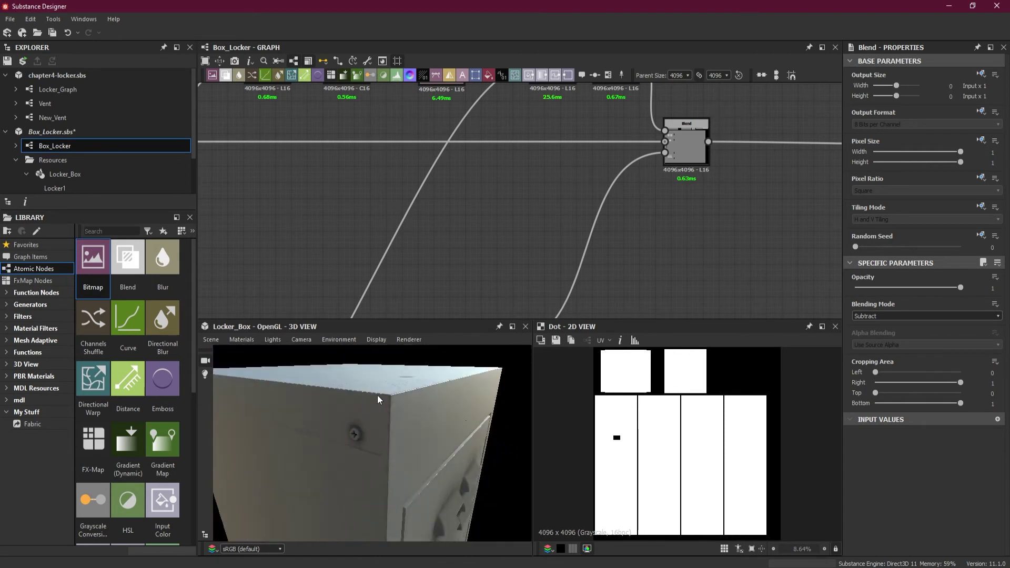
scroll(384, 395, "down", 5)
mouse_move(384, 395)
left_mouse_down()
mouse_move(387, 454)
mouse_move(402, 476)
mouse_move(391, 407)
left_mouse_up()
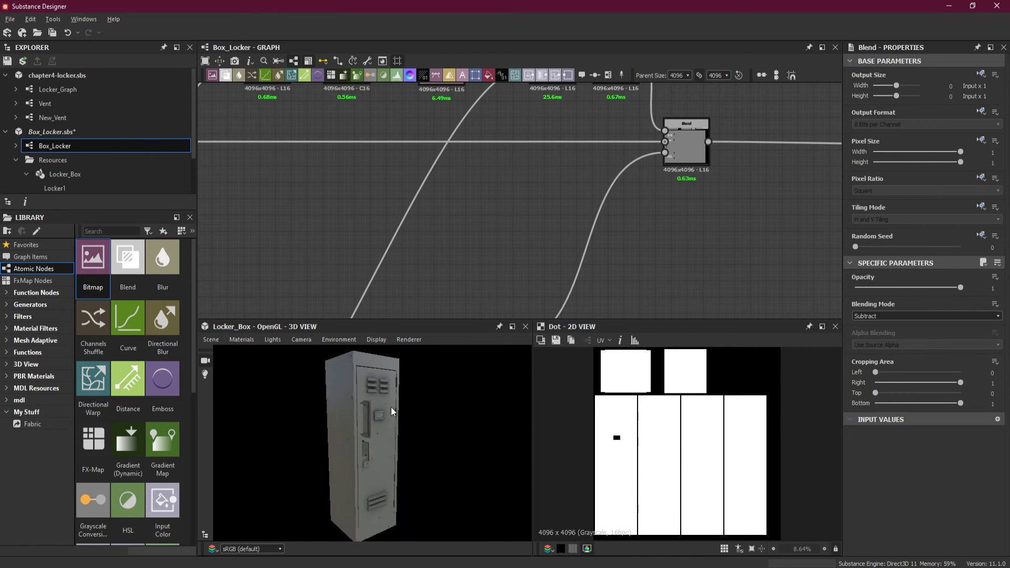
mouse_move(389, 485)
left_mouse_down()
mouse_move(380, 457)
mouse_move(387, 500)
left_mouse_up()
- Review the Scratches and Rivets / Screws frames and the links leading to the edge wear nodes
scroll(513, 179, "down", 4)
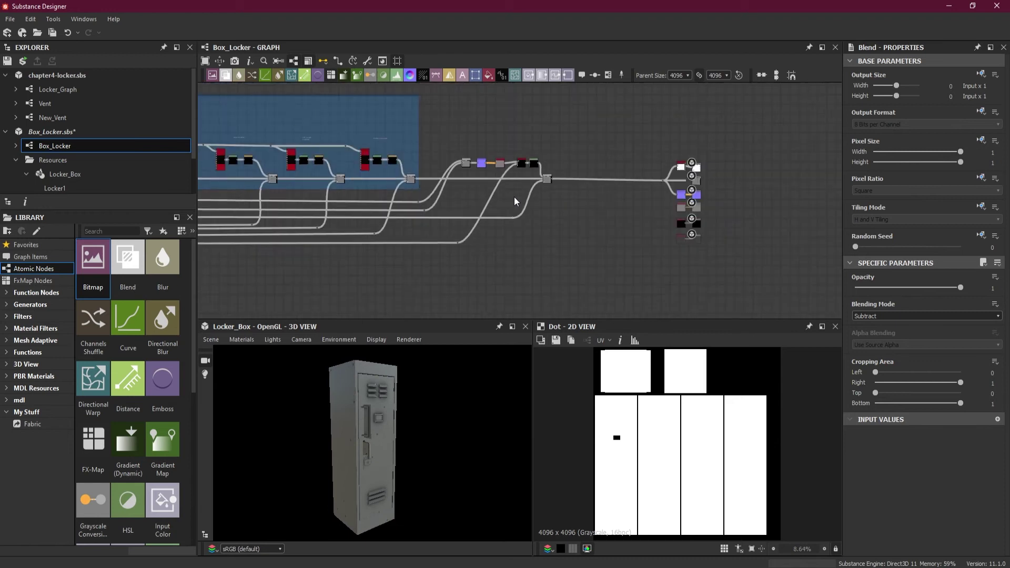
middle_click_drag(360, 236, 690, 237)
middle_click_drag(534, 207, 532, 228)
scroll(677, 157, "up", 2)
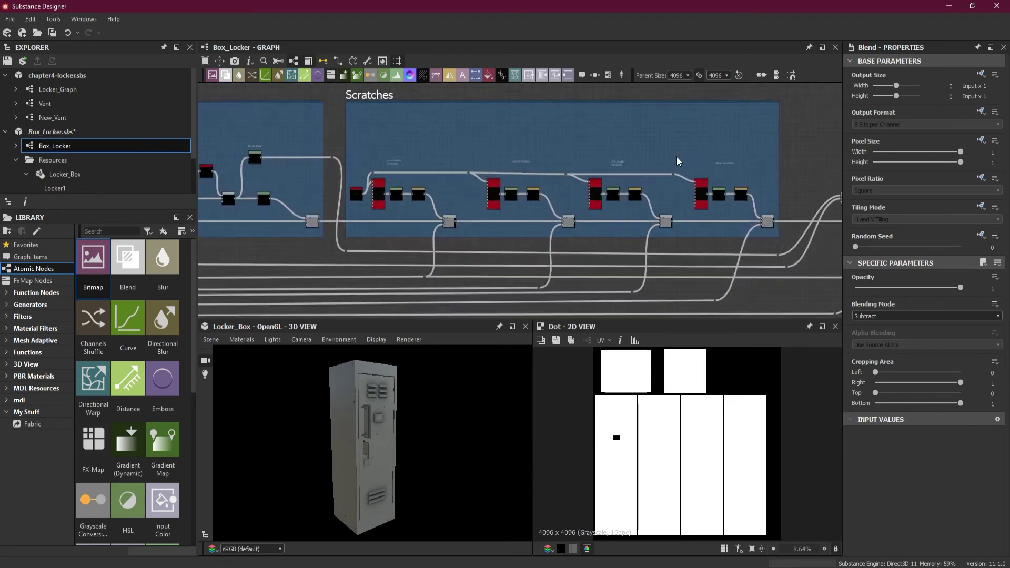
scroll(677, 157, "up", 2)
scroll(740, 210, "up", 1)
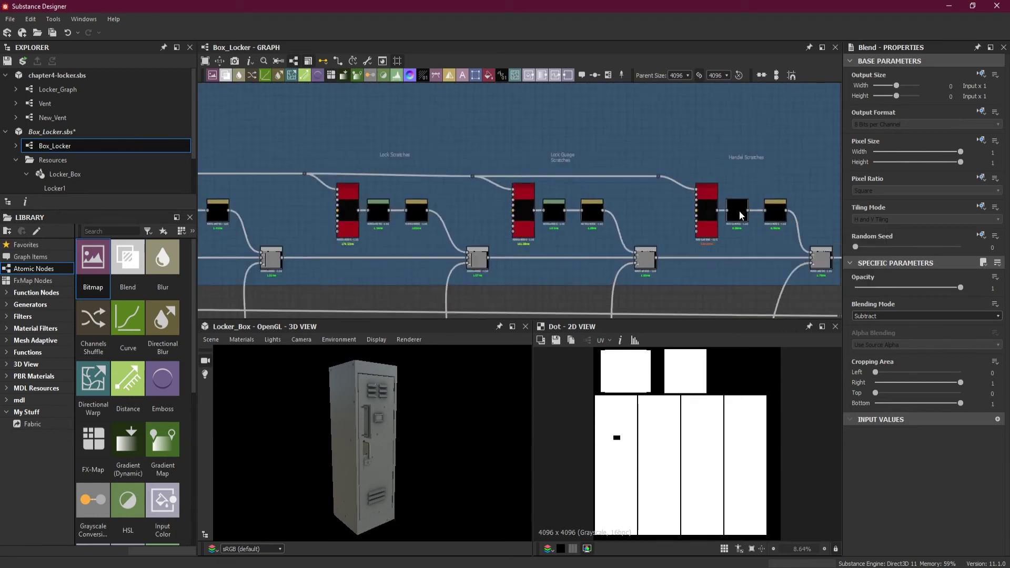
scroll(740, 214, "up", 1)
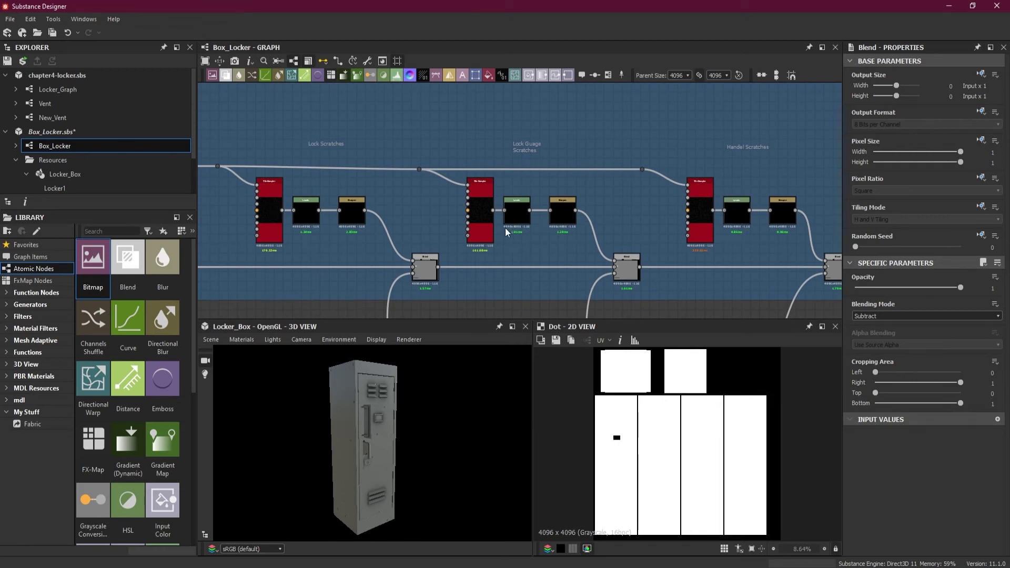
scroll(506, 228, "down", 3)
middle_click_drag(260, 239, 548, 227)
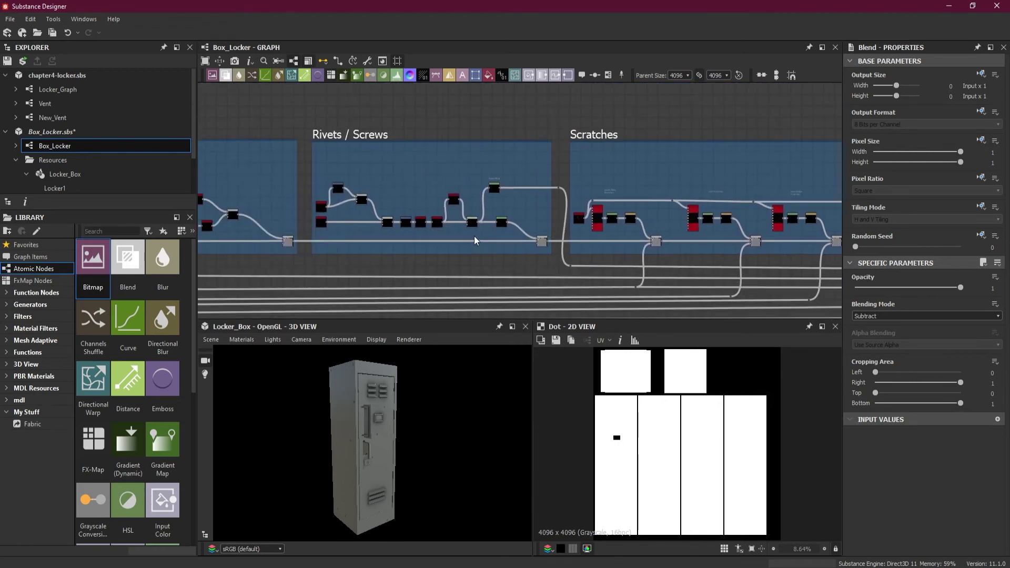
scroll(474, 235, "up", 2)
scroll(570, 258, "down", 4)
middle_click_drag(644, 263, 447, 247)
scroll(742, 223, "up", 1)
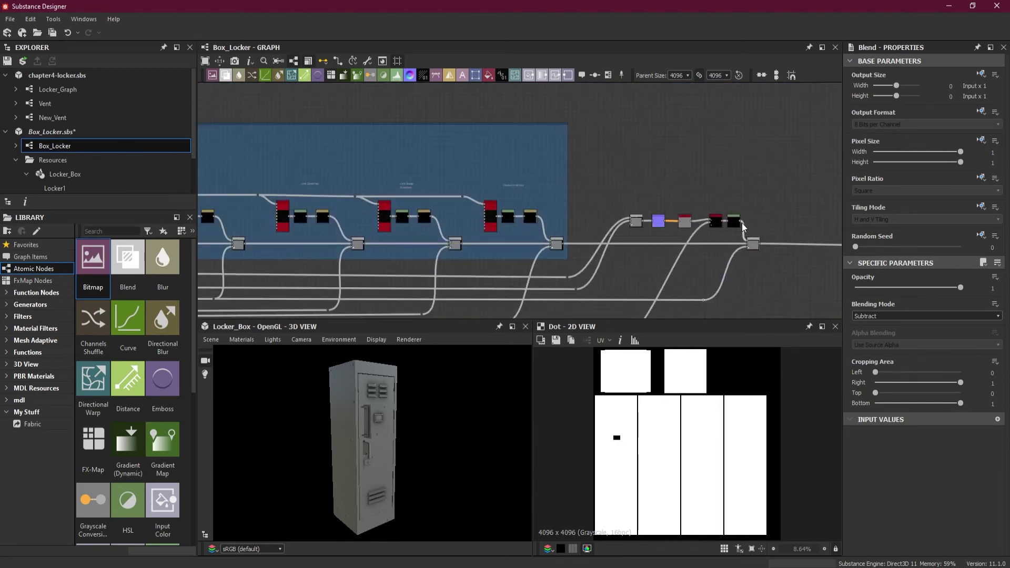
- Nudge the dot on the Rivets / Screws mask link level with the mask node's output
scroll(474, 246, "up", 1)
middle_click_drag(287, 198, 587, 199)
scroll(587, 154, "up", 1)
scroll(588, 158, "up", 1)
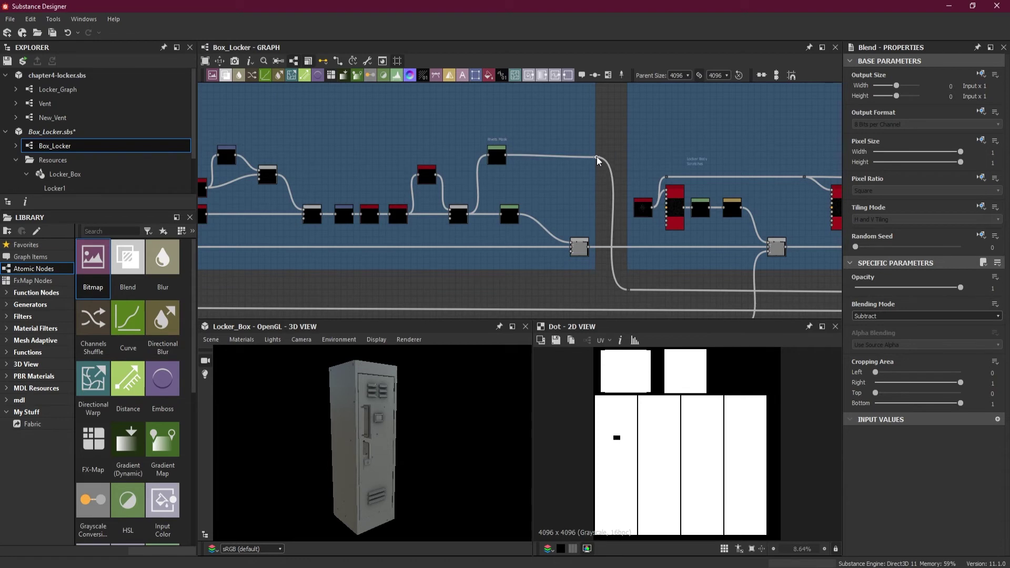
left_click_drag(598, 158, 597, 156)
- Examine the mask Blends beneath the Name Tag frame and preview the Blend that combines them with the height in 2D
scroll(527, 192, "down", 4)
middle_click_drag(481, 225, 654, 207)
scroll(535, 236, "up", 1)
scroll(536, 239, "up", 2)
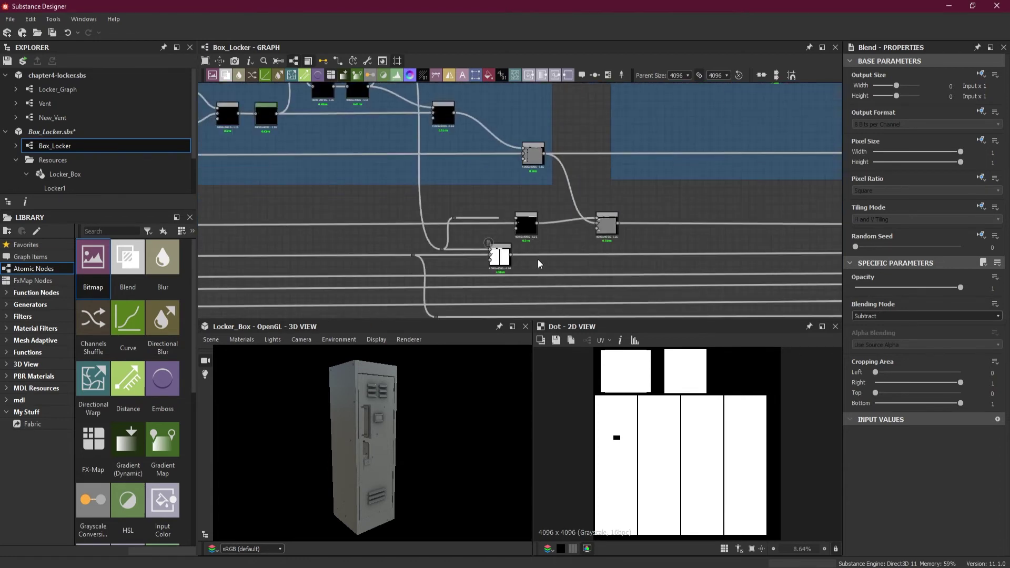
scroll(538, 259, "up", 1)
scroll(554, 250, "up", 1)
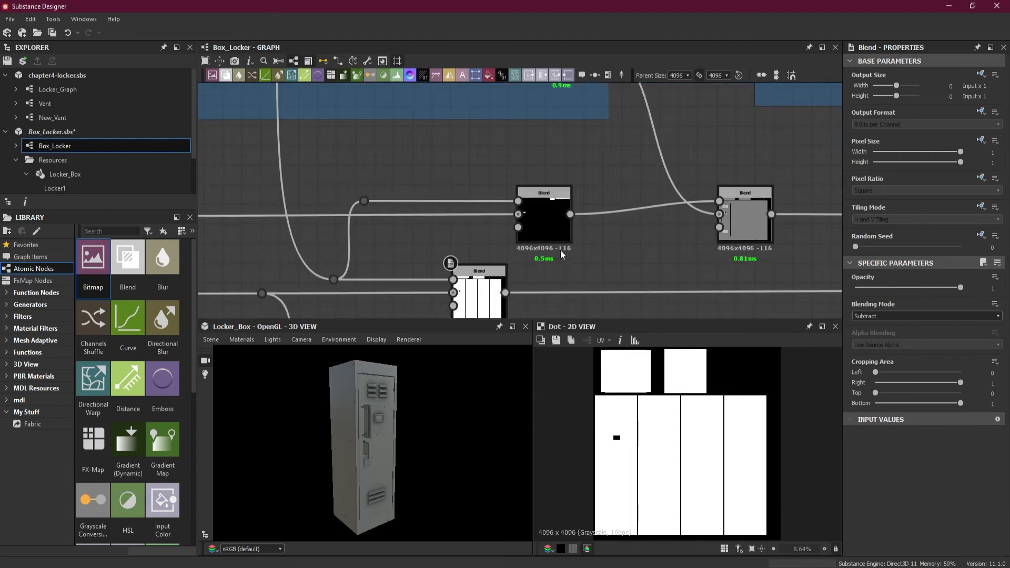
middle_click_drag(582, 247, 582, 221)
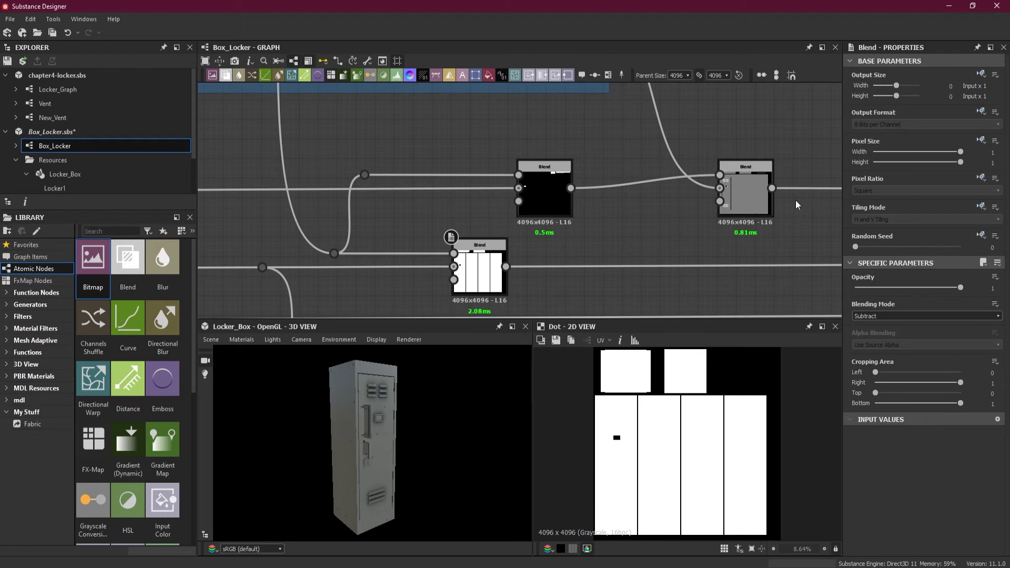
double_click(755, 203)
left_click(617, 220)
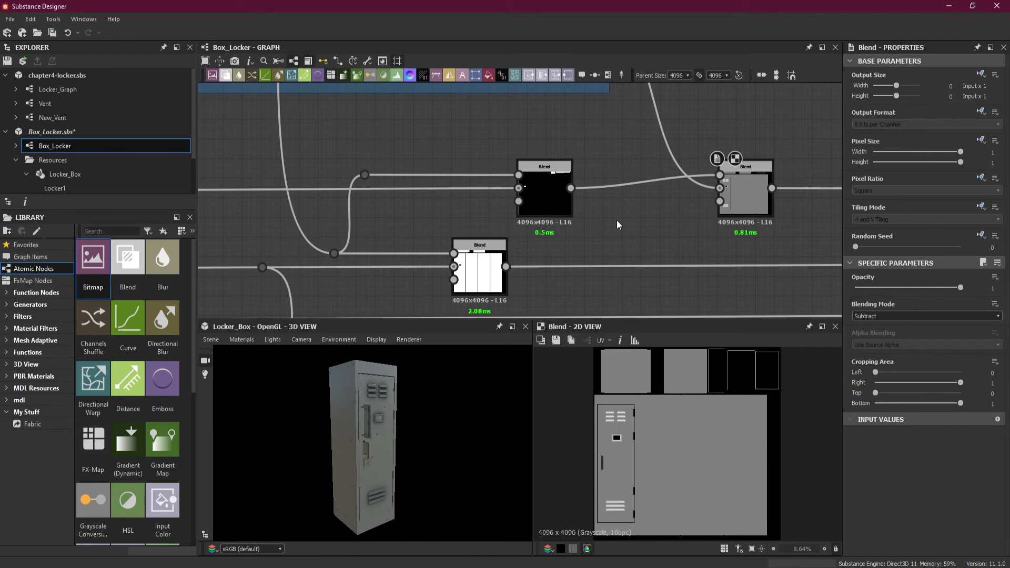
- Move the dot on the Lock Mask output link close to its Levels node, inside the Lock frame
scroll(616, 220, "down", 8)
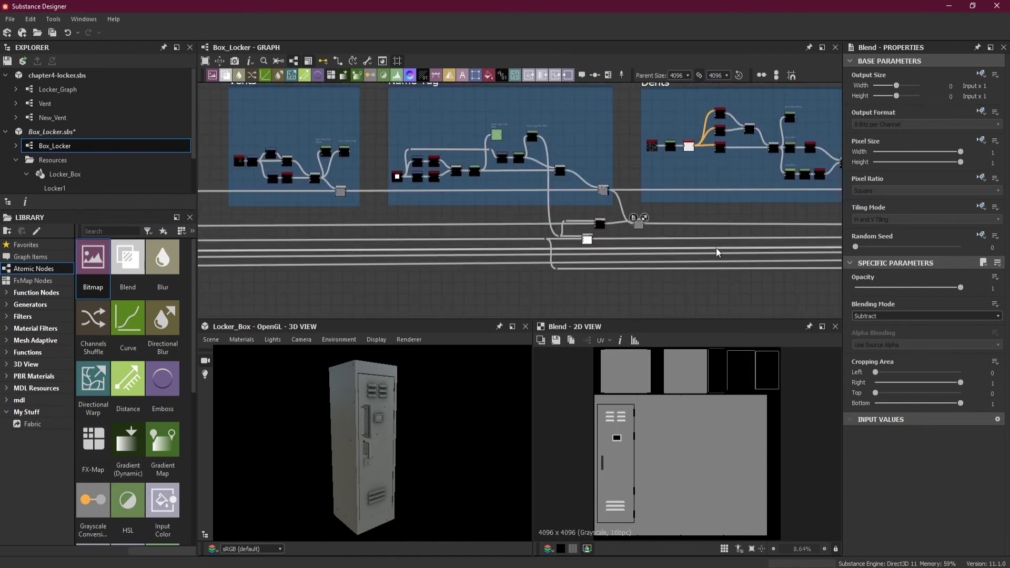
middle_click_drag(456, 245, 728, 226)
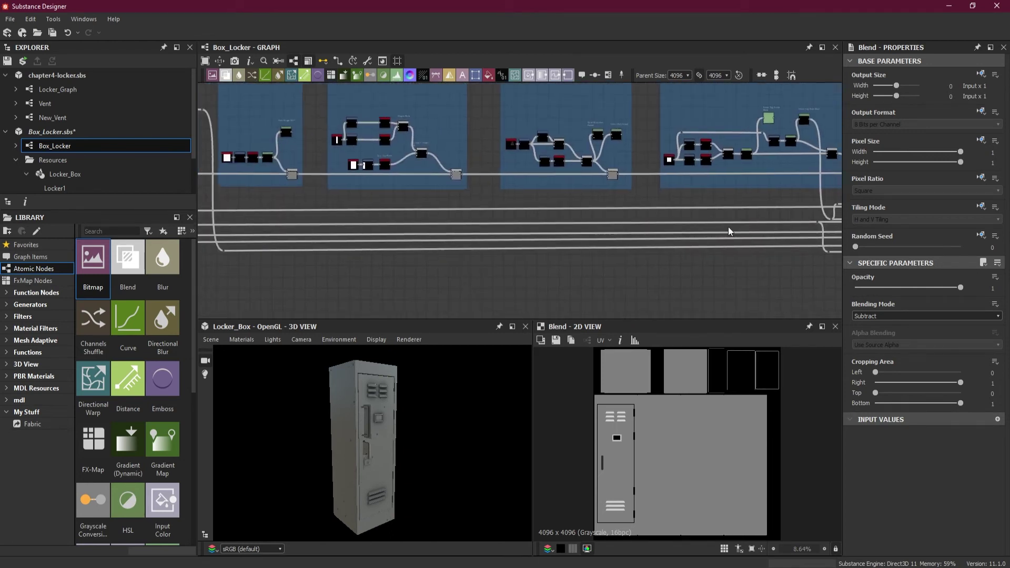
scroll(606, 213, "down", 5)
middle_click_drag(528, 213, 709, 227)
scroll(359, 185, "up", 3)
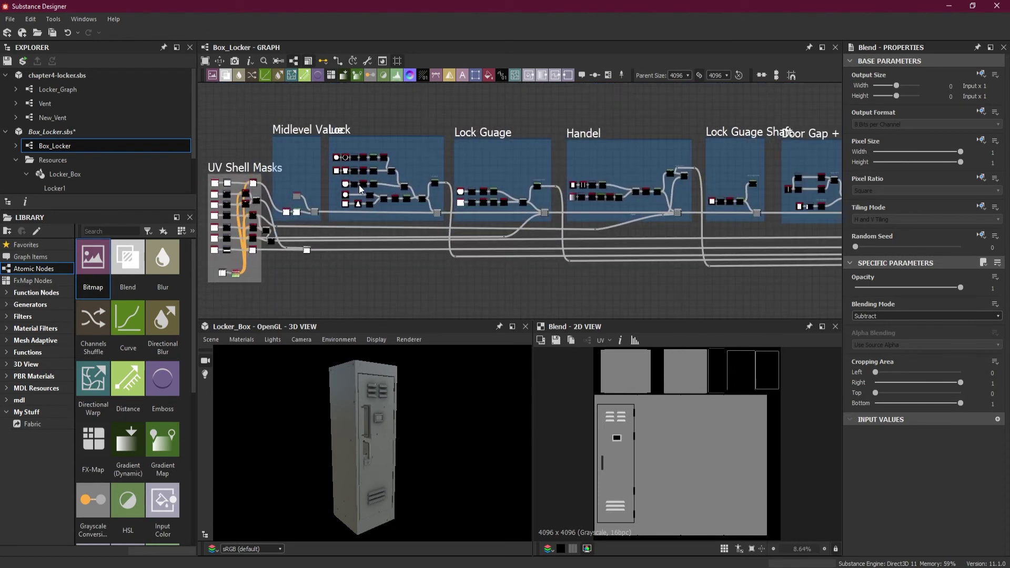
scroll(360, 188, "up", 2)
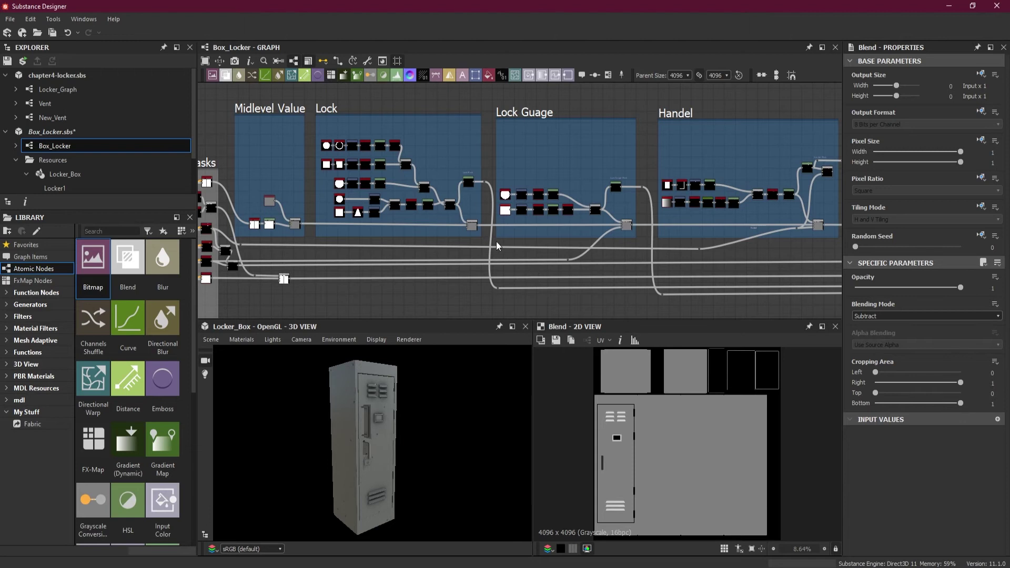
scroll(499, 244, "up", 2)
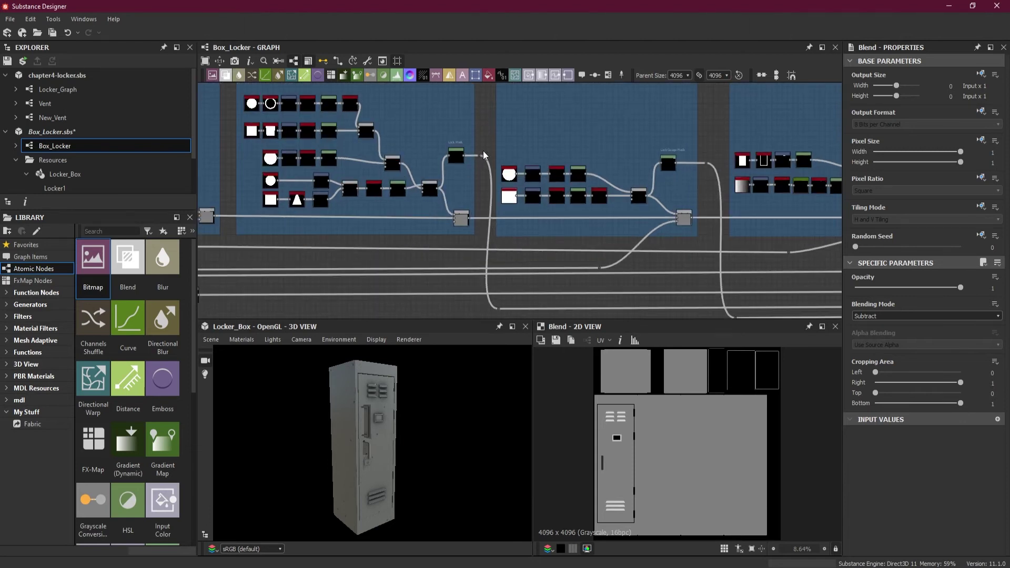
scroll(480, 163, "up", 2)
left_click_drag(480, 161, 461, 161)
scroll(461, 163, "down", 3)
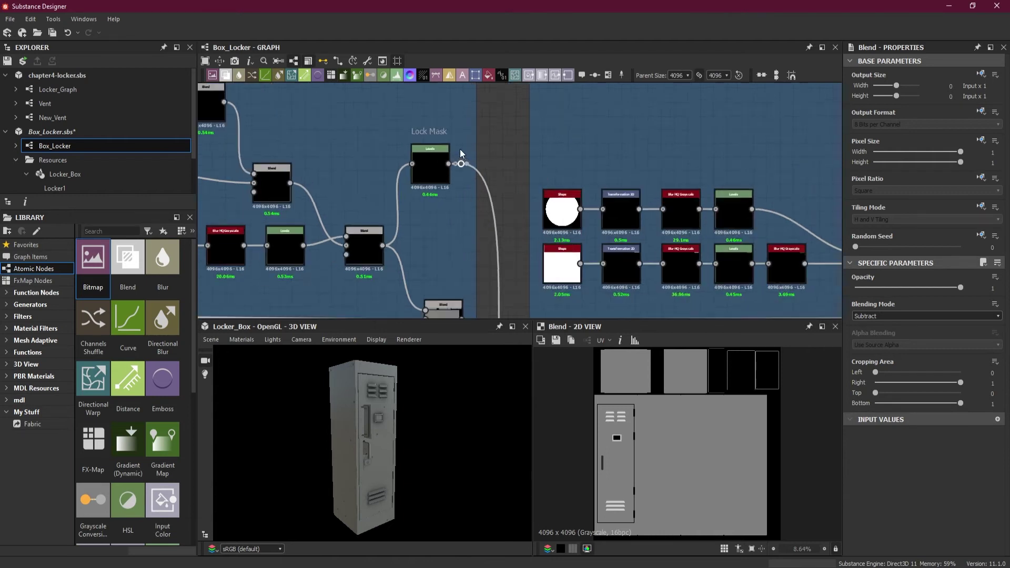
- Move the UV Shell Masks frame away from the Midlevel Value frame and widen it toward the two outlying Blend nodes
scroll(515, 185, "down", 2)
scroll(516, 207, "down", 3)
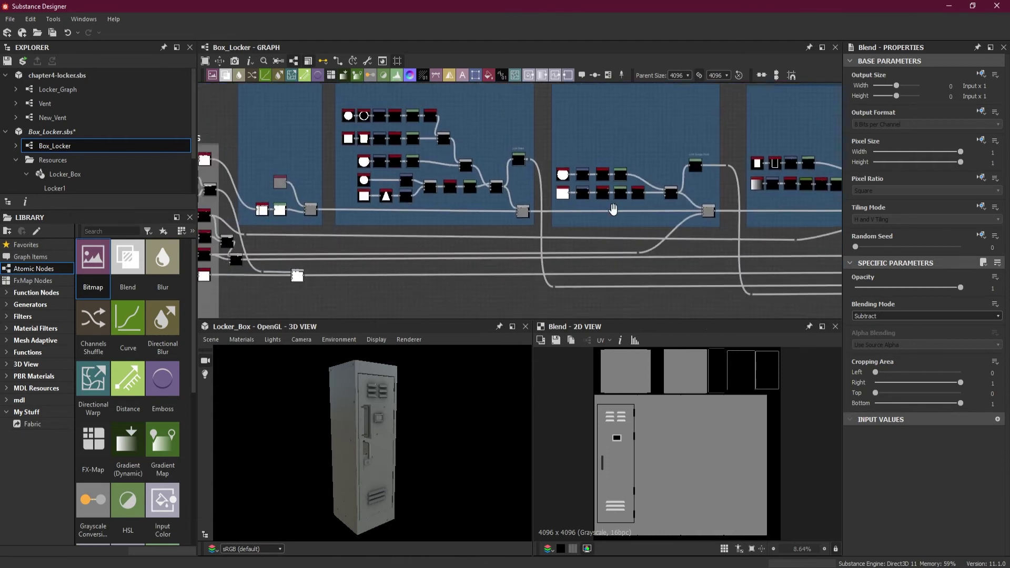
scroll(378, 251, "up", 6)
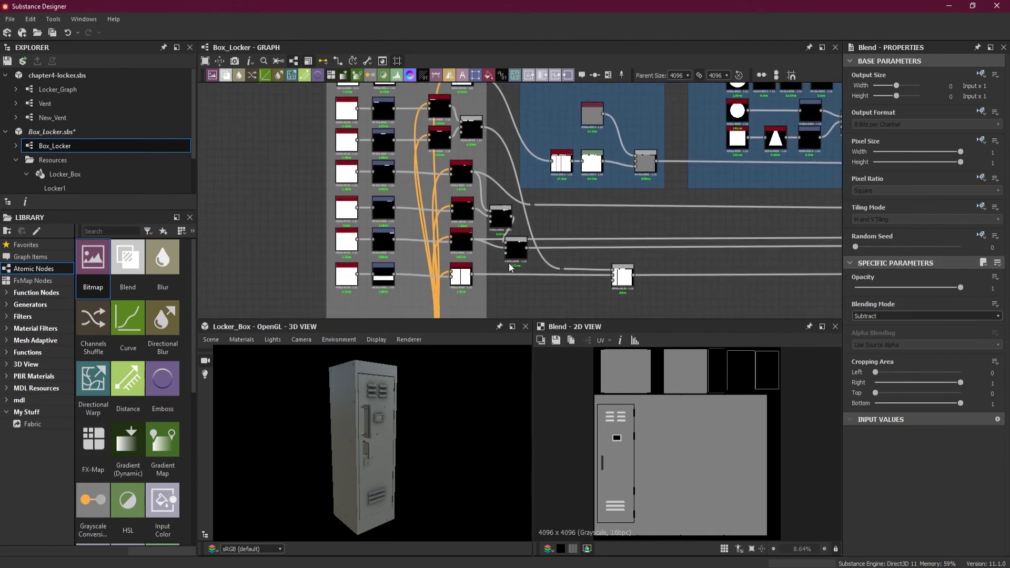
scroll(488, 271, "down", 3)
left_click_drag(435, 160, 383, 156)
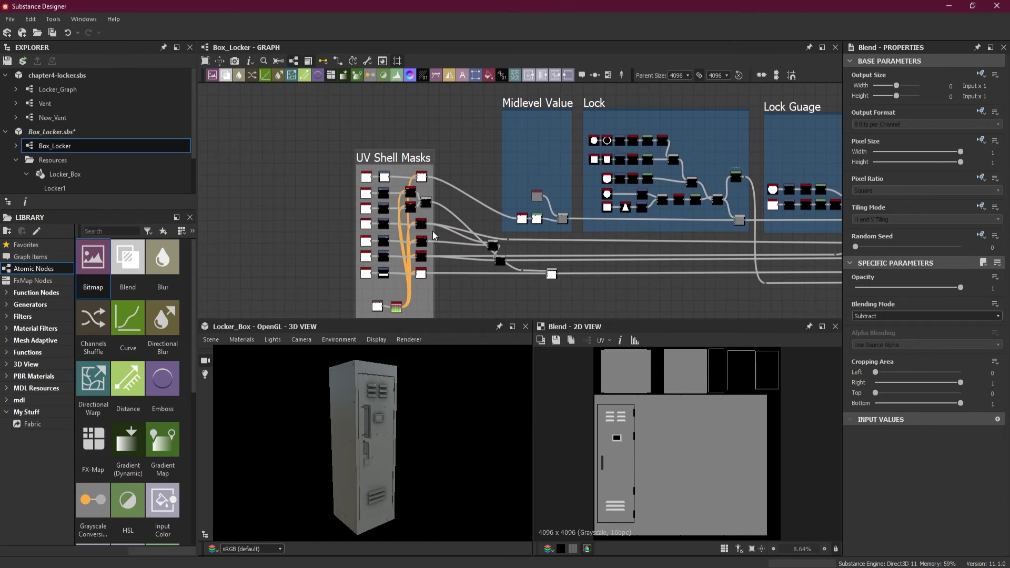
left_click_drag(434, 231, 476, 234)
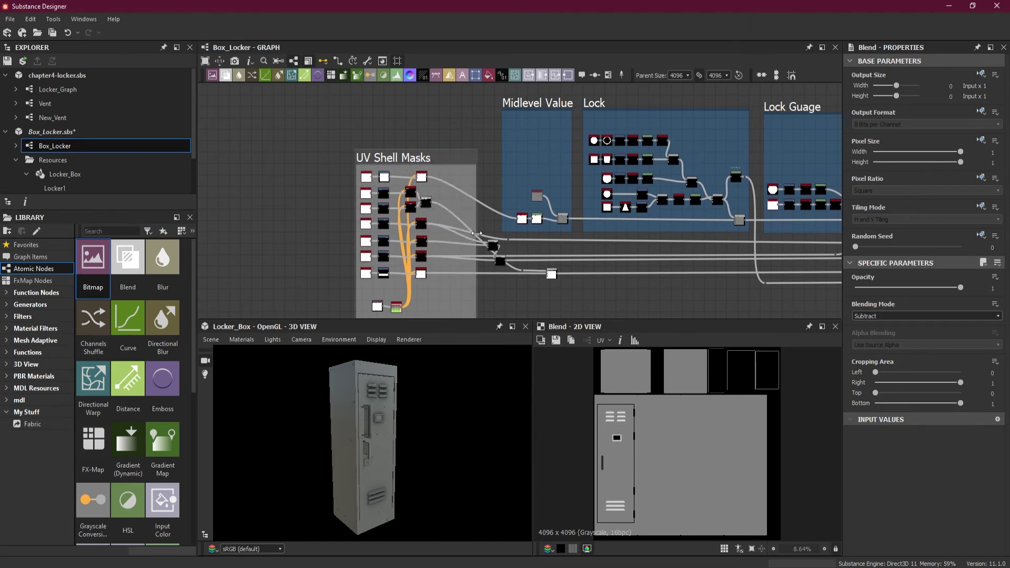
left_click(477, 233)
- Shift the second and third mask nodes in the UV Shell Masks frame, together with the Blend combining them, over to the main mask column
scroll(477, 233, "up", 2)
left_click(386, 173)
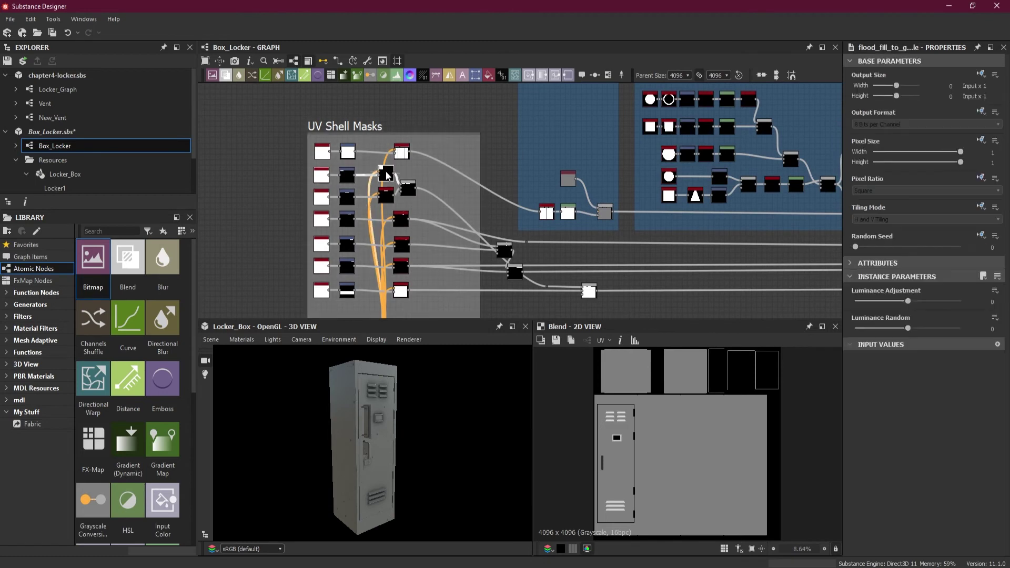
left_click(408, 187)
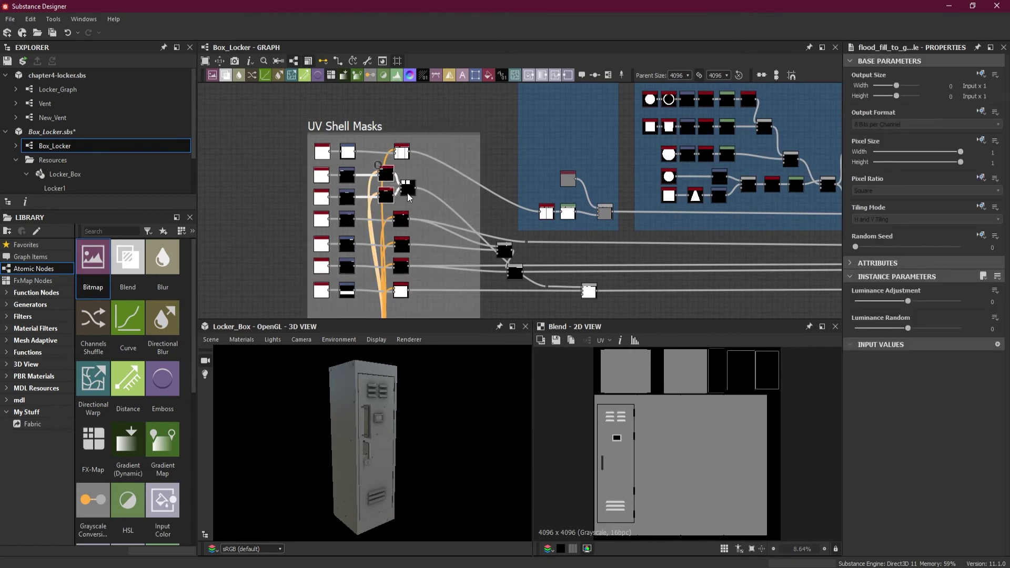
left_click_drag(413, 192, 429, 193)
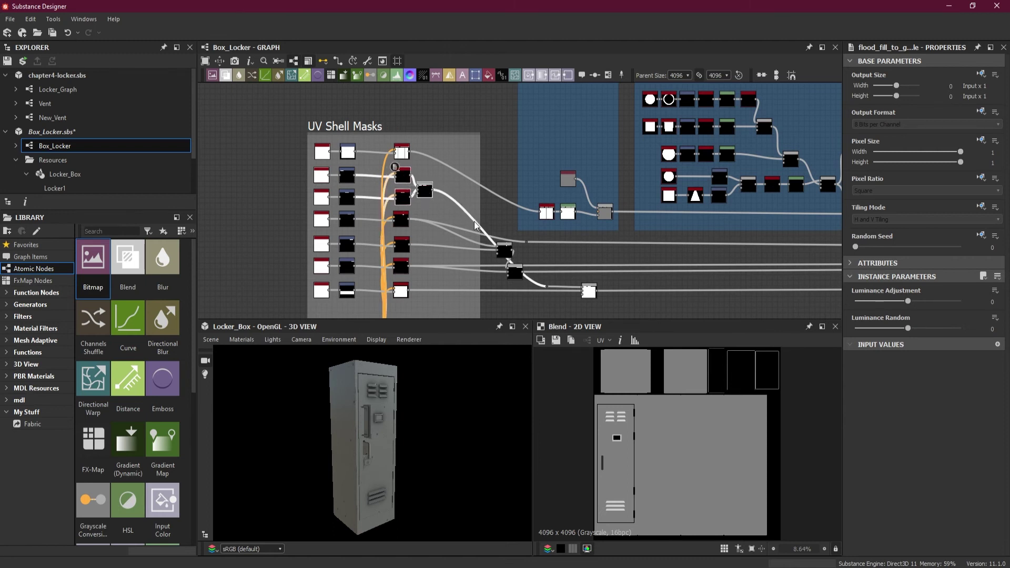
- Select the flood fill to grayscale nodes in the UV Shell Masks frame and align them into one vertical column
left_click(403, 153)
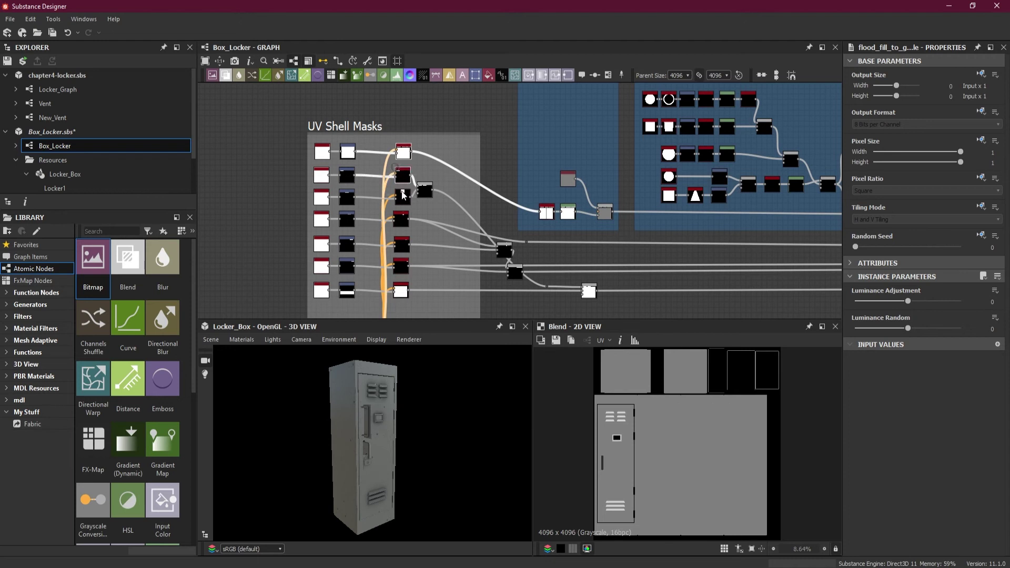
left_click(401, 218, "ctrl")
left_click(401, 243, "ctrl")
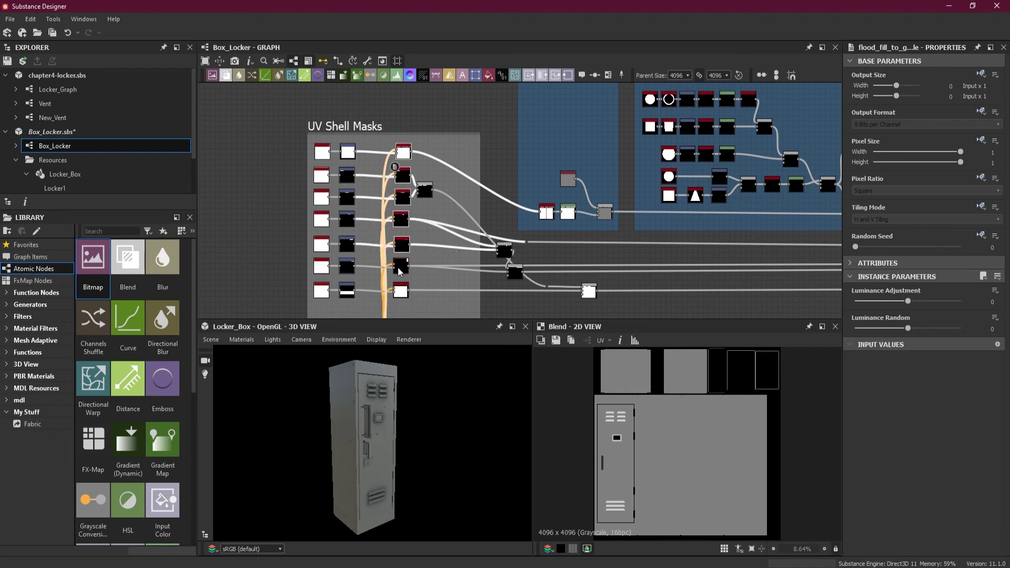
left_click(399, 269, "ctrl")
left_click(401, 291, "ctrl")
scroll(423, 271, "down", 5)
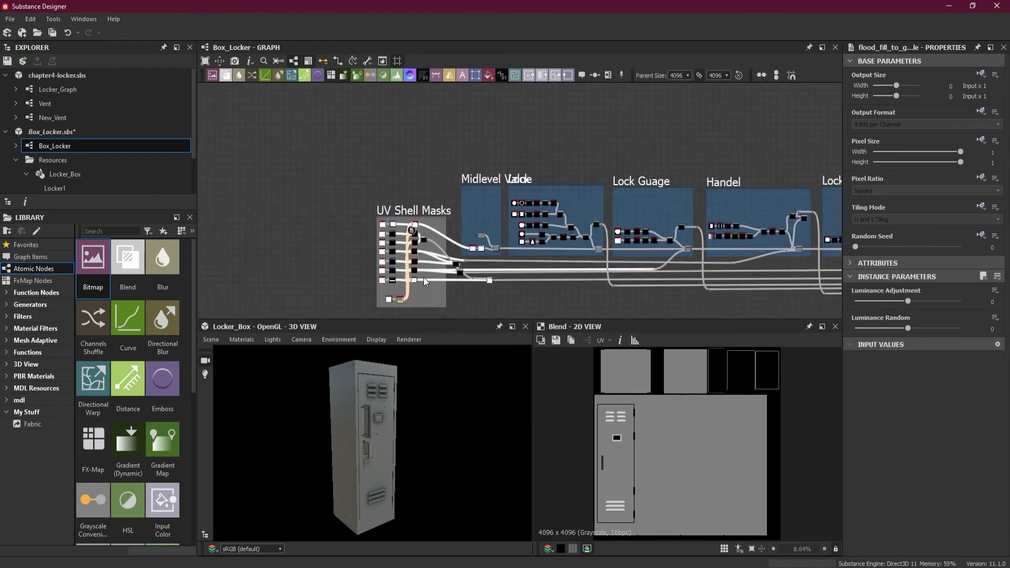
scroll(424, 275, "up", 5)
left_click(777, 76)
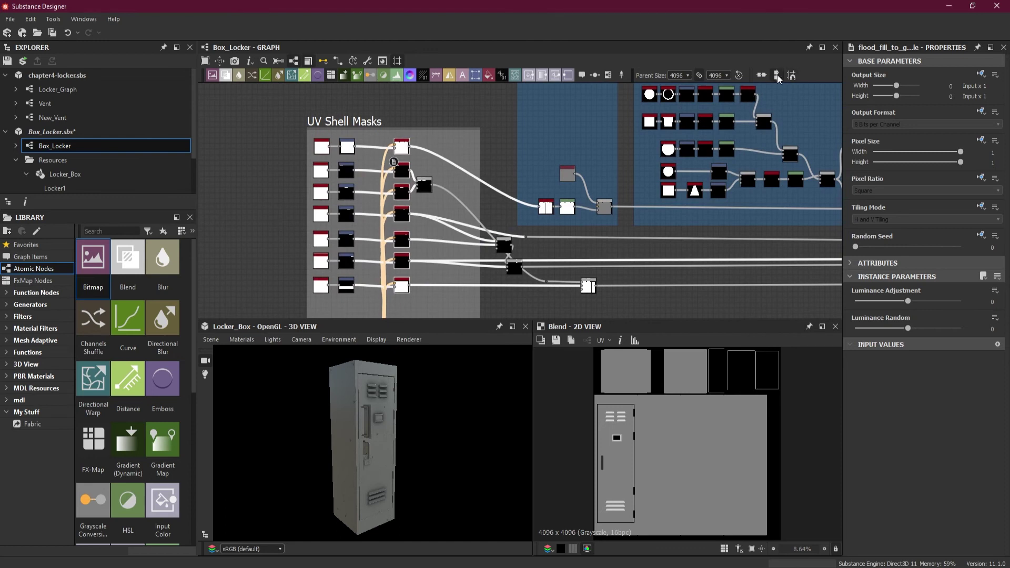
- Move the two outlying Blend nodes inside the UV Shell Masks frame and pull the two nearby link dots to the frame's edge
left_click(514, 270)
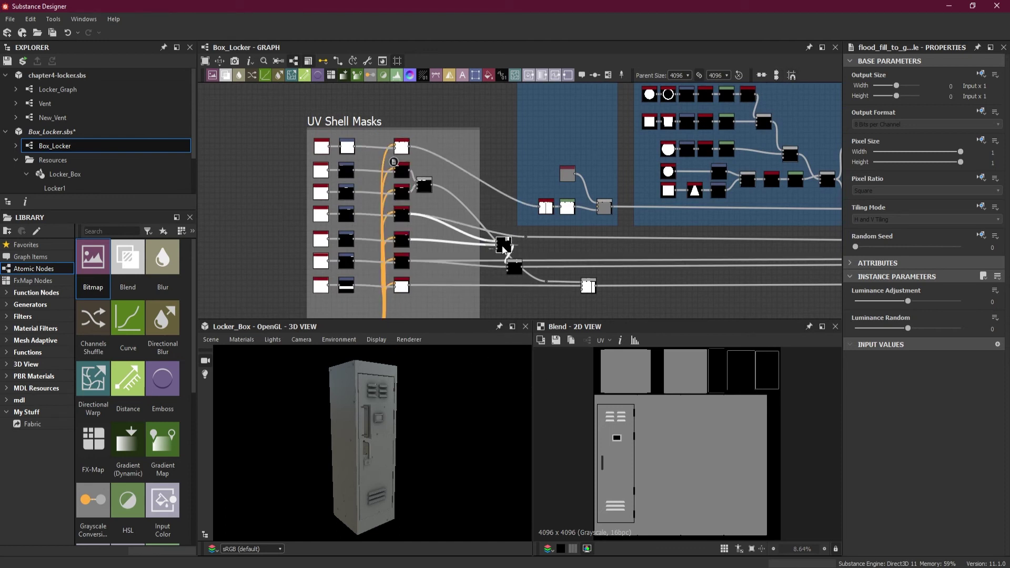
left_click_drag(515, 270, 455, 275)
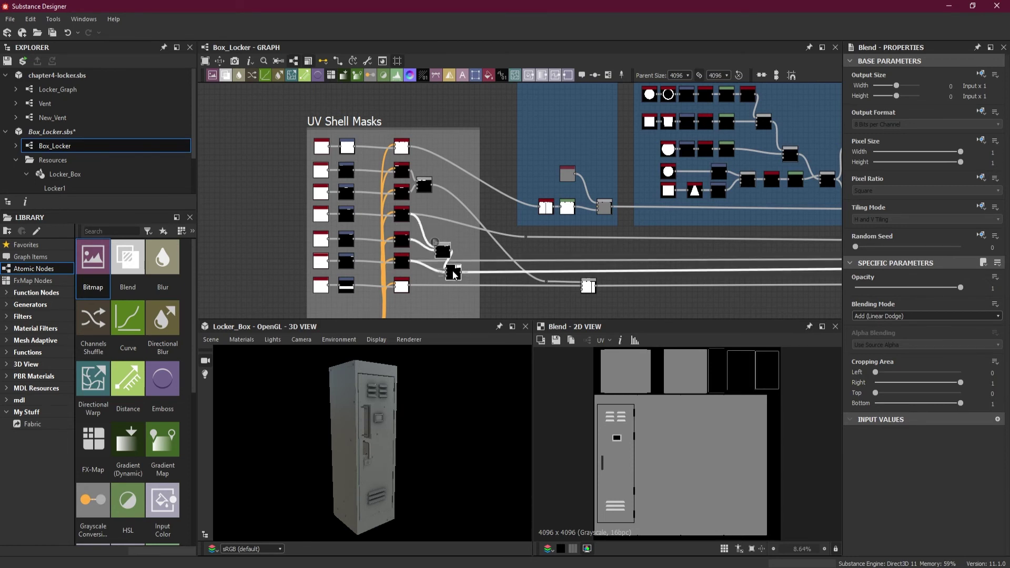
left_click(667, 304)
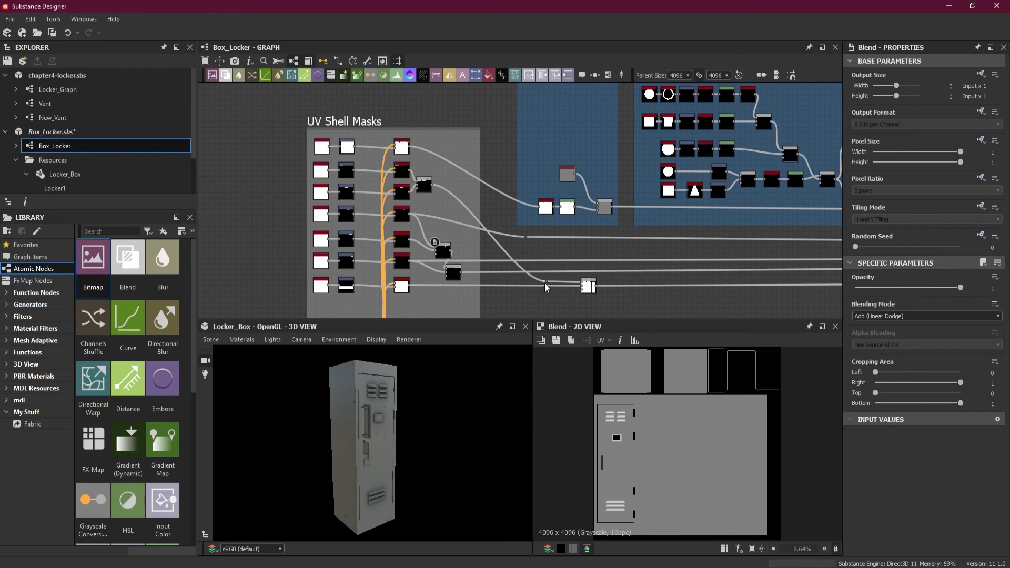
left_click_drag(546, 288, 482, 282)
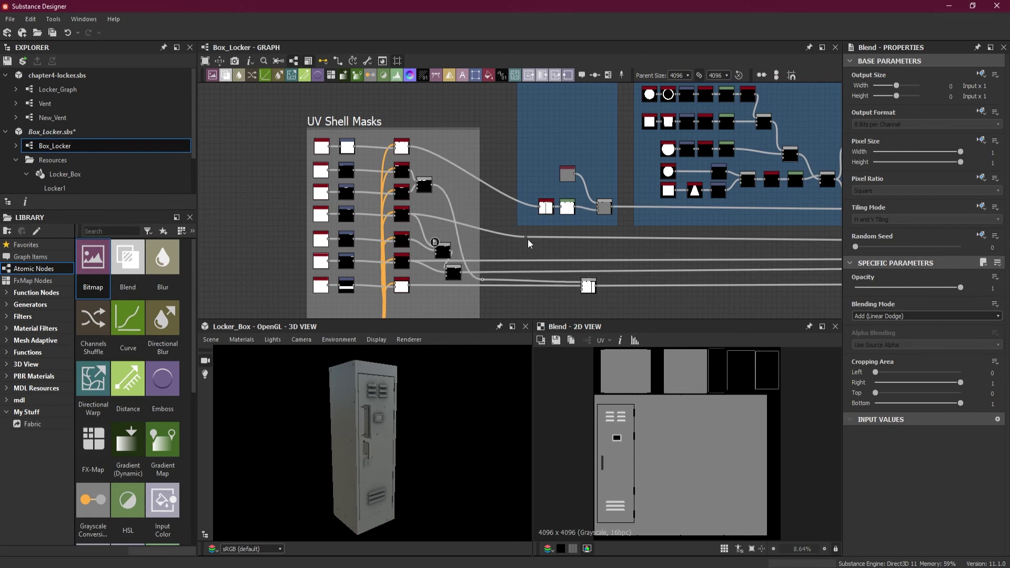
left_click_drag(527, 238, 473, 237)
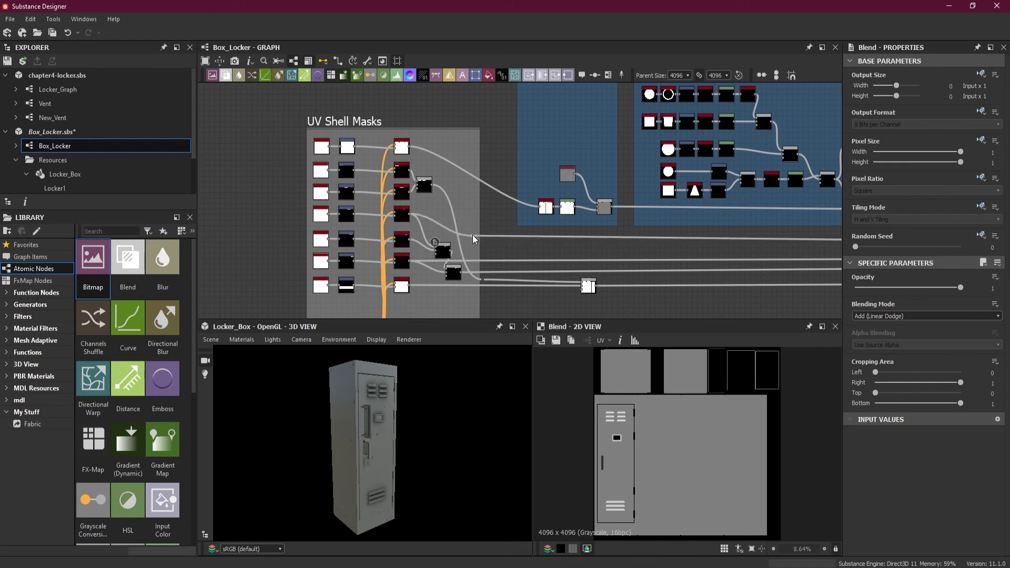
- Save the Box_Locker package
scroll(596, 277, "down", 3)
scroll(679, 290, "up", 2)
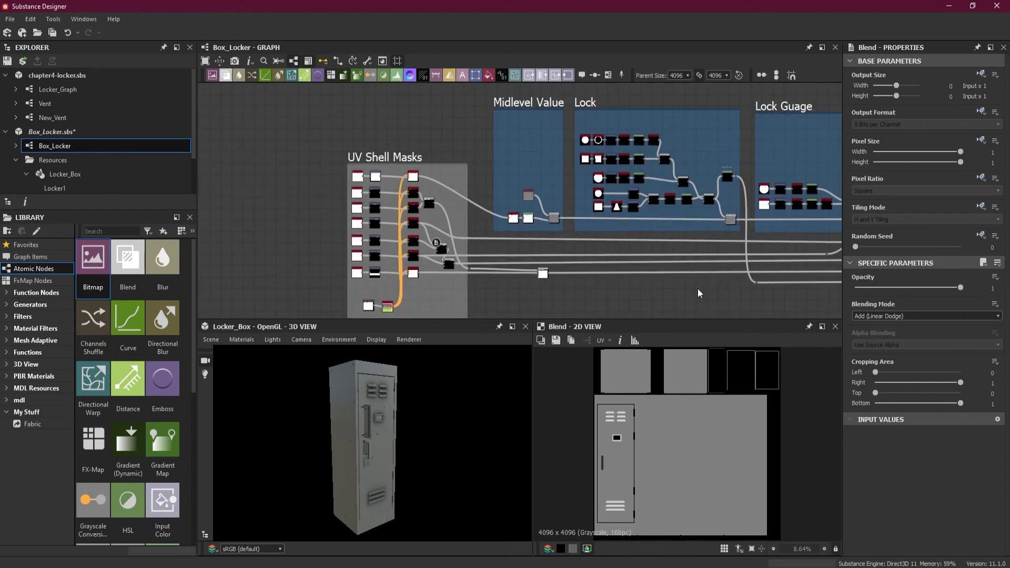
middle_click_drag(709, 286, 602, 284)
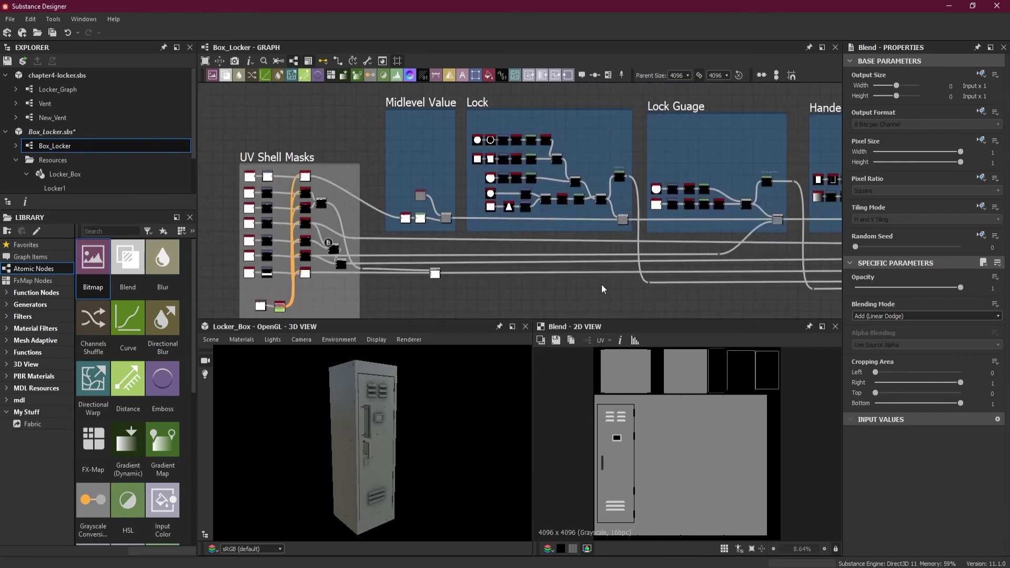
left_click(52, 33)
- Examine the graph from the UV Shell Masks frame through the Scratches frame, checking the mask links running beneath the frames
scroll(664, 230, "down", 3)
middle_click_drag(704, 251, 548, 236)
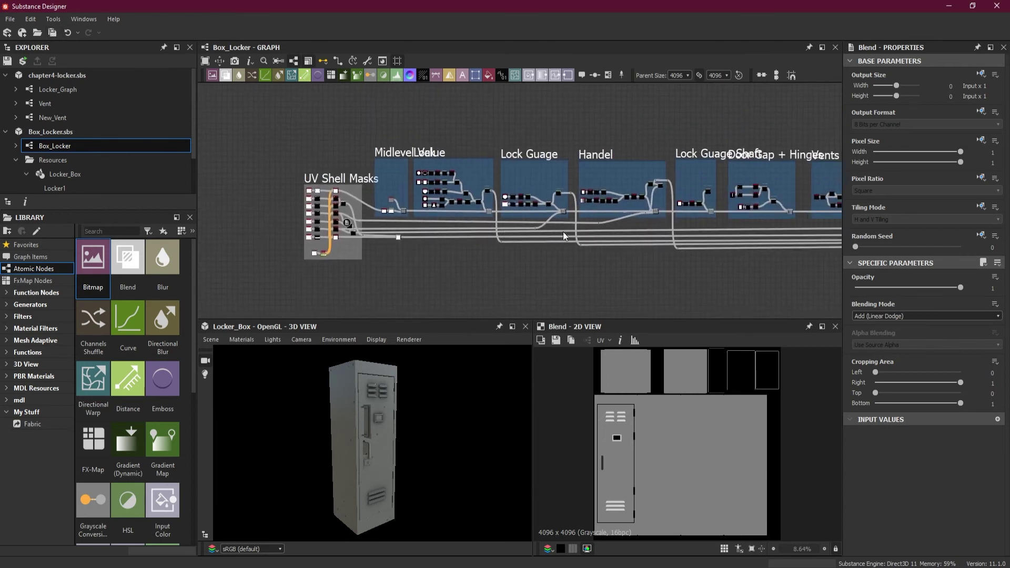
scroll(661, 229, "up", 2)
middle_click_drag(717, 249, 368, 247)
middle_click_drag(456, 229, 190, 210)
scroll(569, 213, "up", 2)
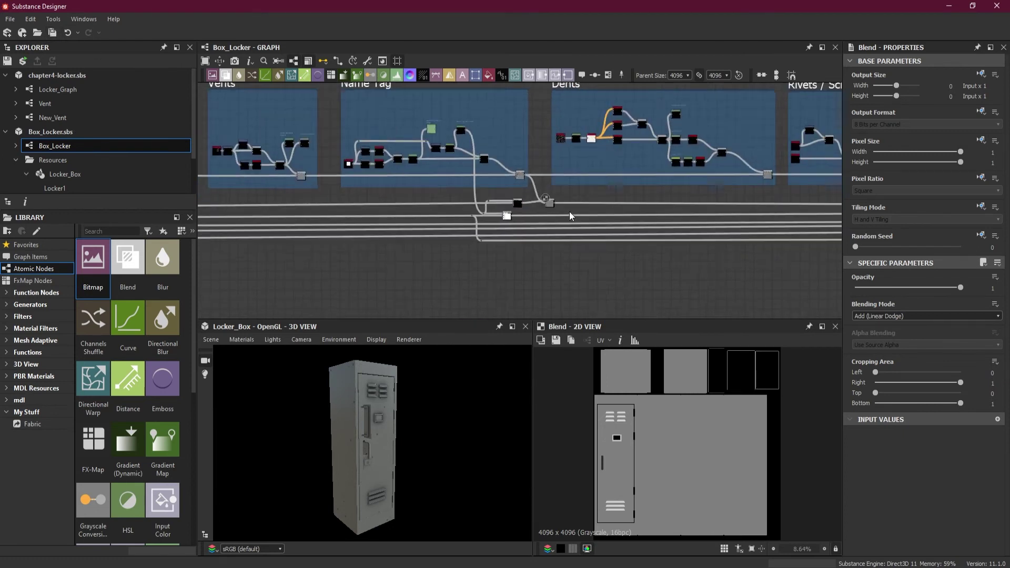
scroll(569, 214, "down", 6)
middle_click_drag(385, 227, 484, 205)
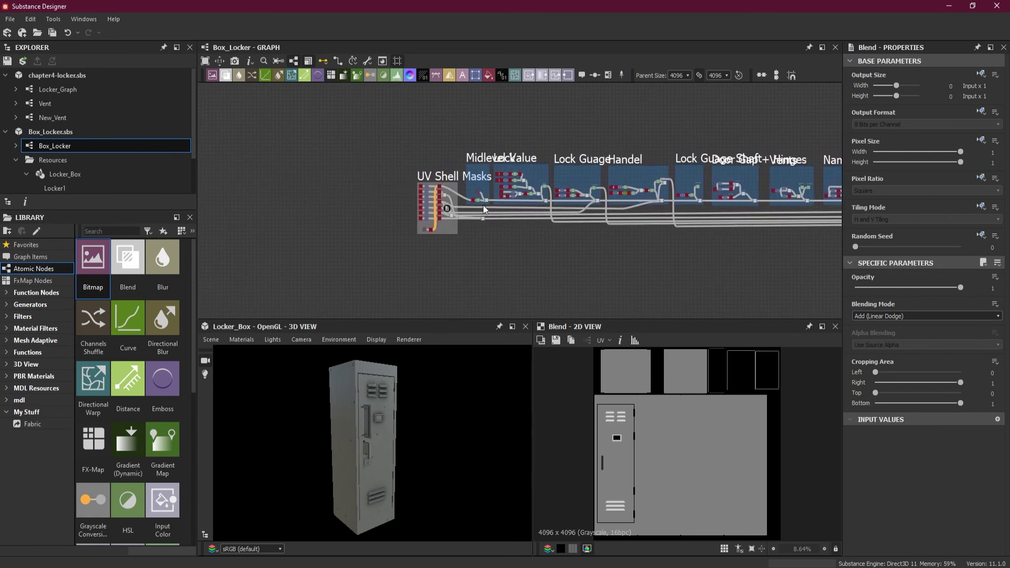
scroll(486, 194, "up", 3)
middle_click_drag(621, 282, 279, 242)
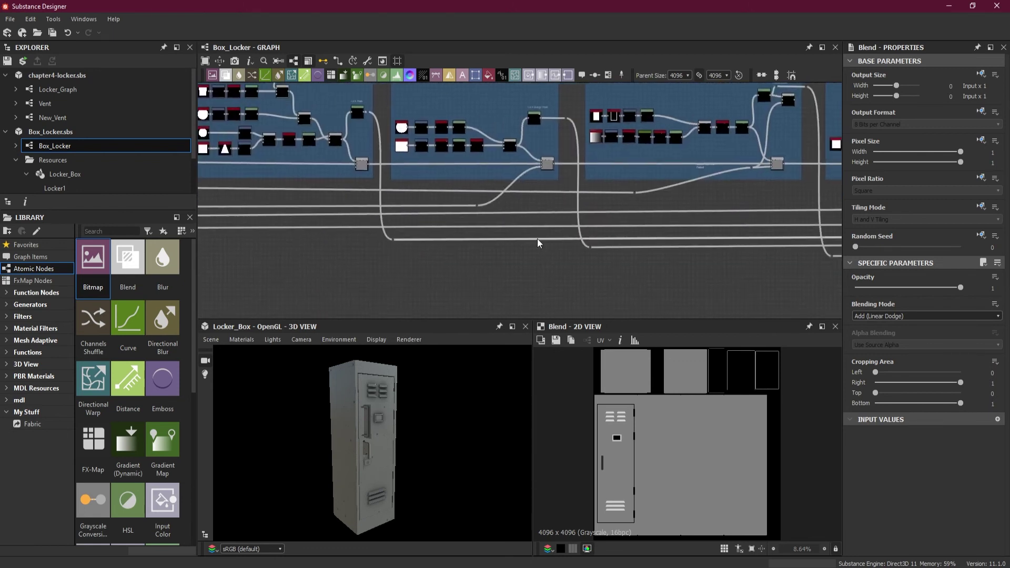
scroll(661, 233, "down", 3)
middle_click_drag(718, 248, 392, 246)
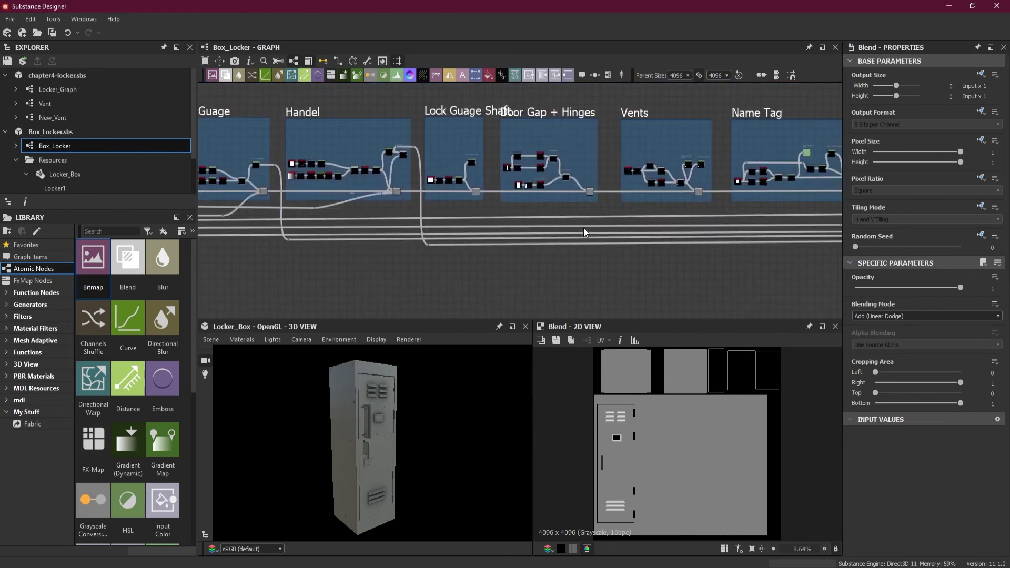
middle_click_drag(619, 260, 322, 268)
scroll(651, 242, "up", 3)
scroll(553, 237, "up", 3)
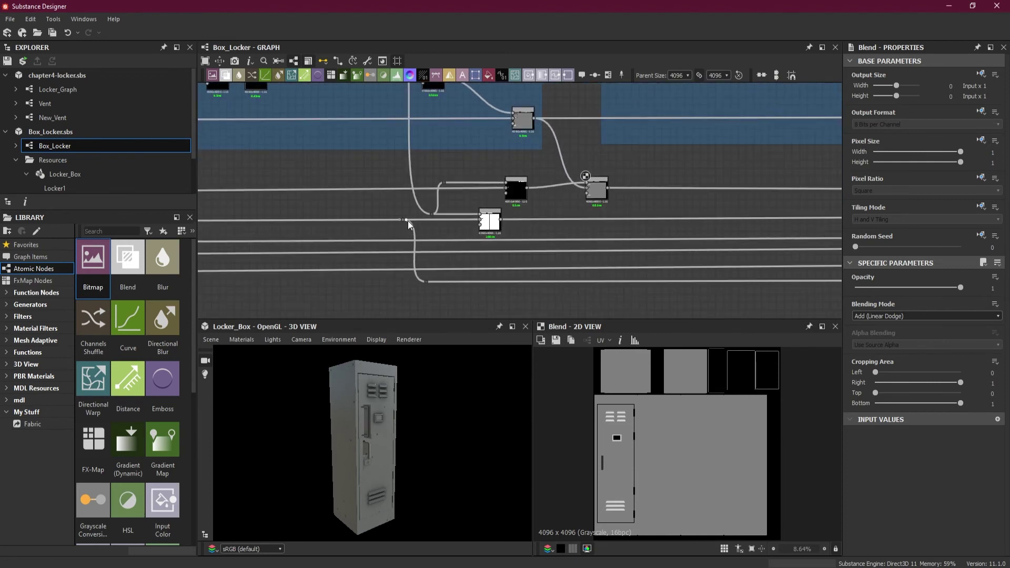
scroll(699, 290, "down", 3)
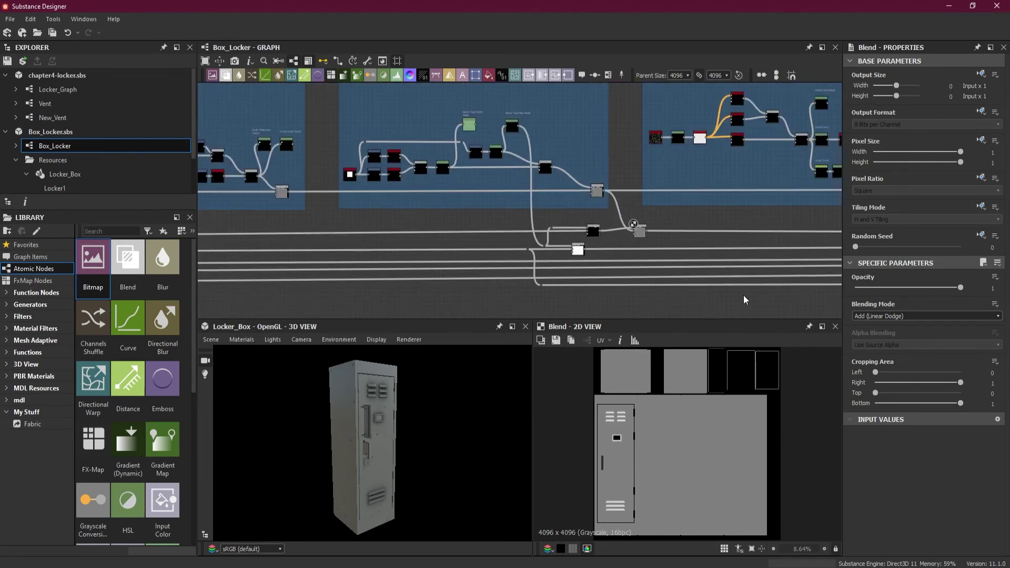
middle_click_drag(744, 297, 370, 294)
scroll(616, 278, "down", 3)
middle_click_drag(705, 288, 601, 283)
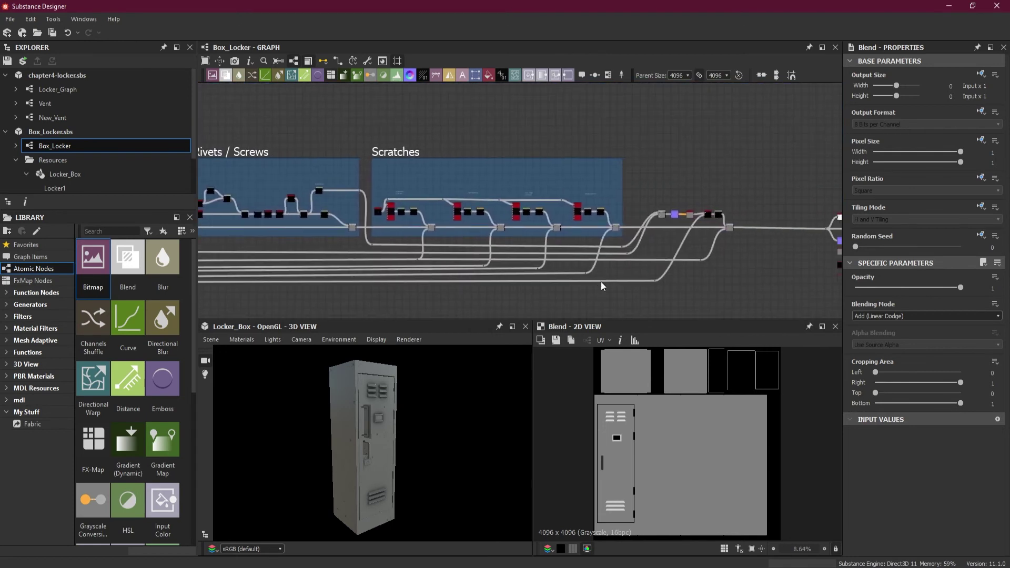
scroll(631, 264, "up", 2)
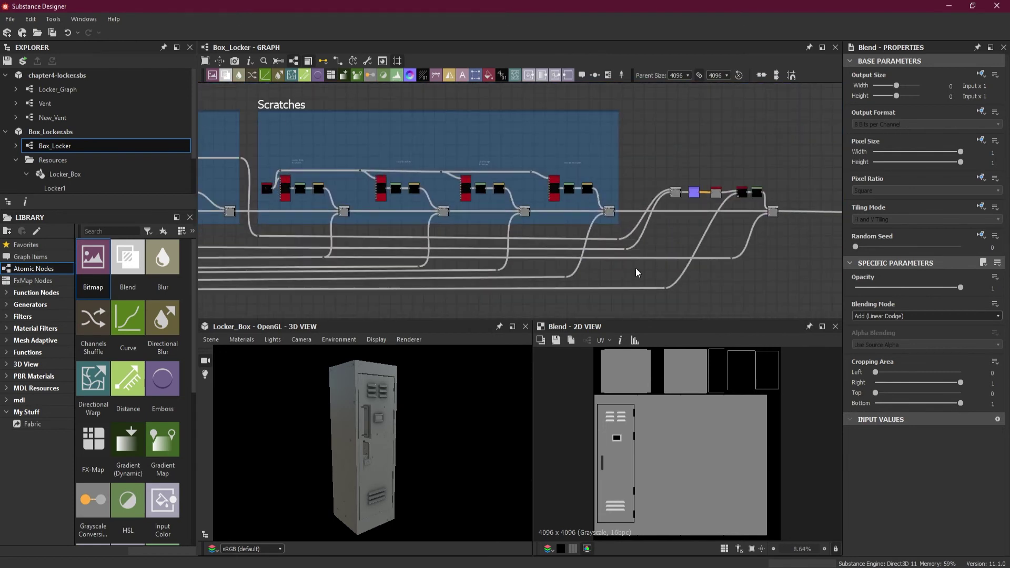
scroll(636, 267, "down", 3)
scroll(681, 235, "up", 3)
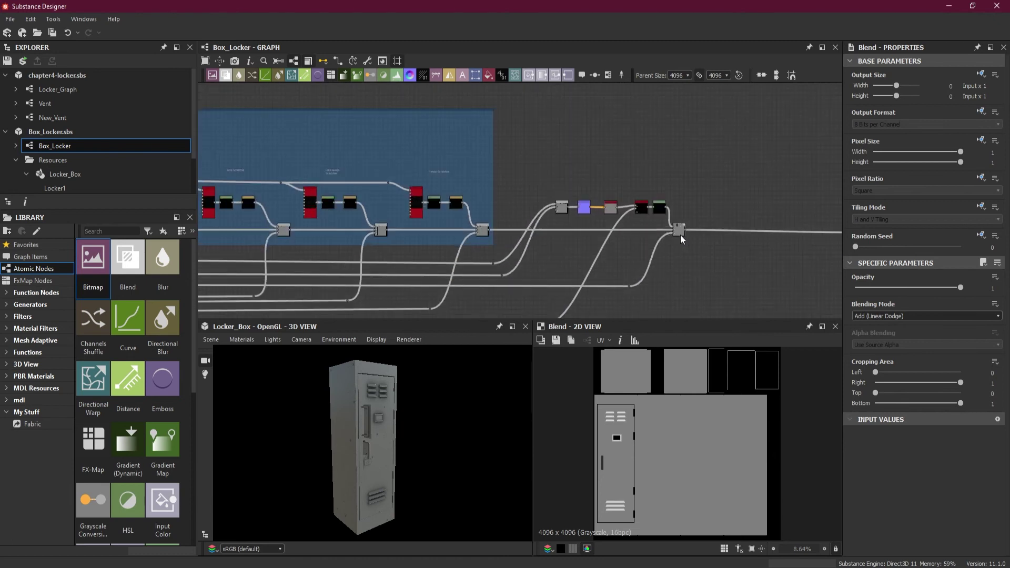
- Add a frame around the edge wear nodes that follow the Scratches frame, including their final Blend
scroll(681, 233, "down", 2)
left_click_drag(572, 179, 685, 241)
right_click(682, 234)
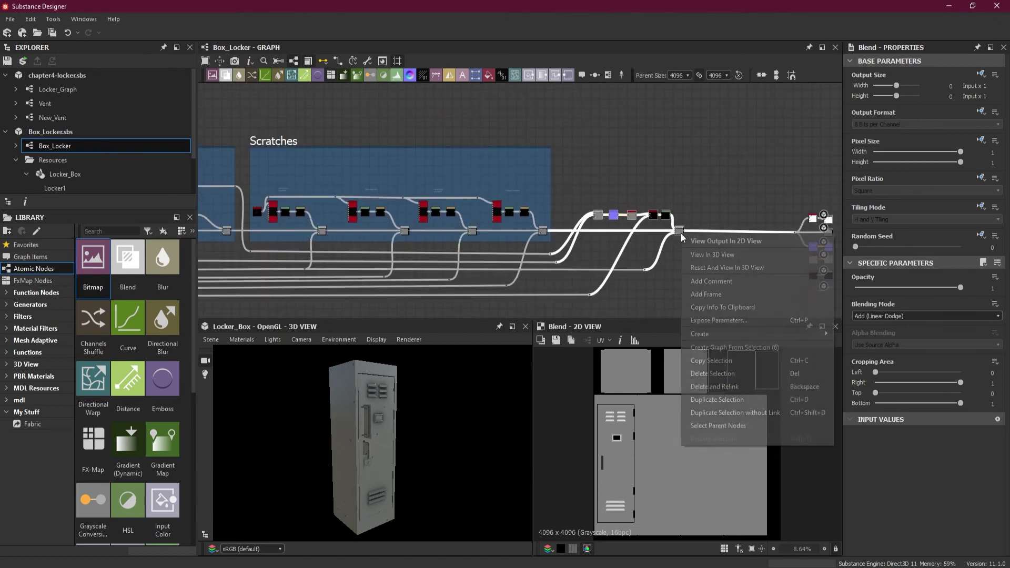
left_click(735, 295)
- Extend the new frame upward to about the Scratches frame's height and widen it slightly on both sides
scroll(623, 215, "up", 2)
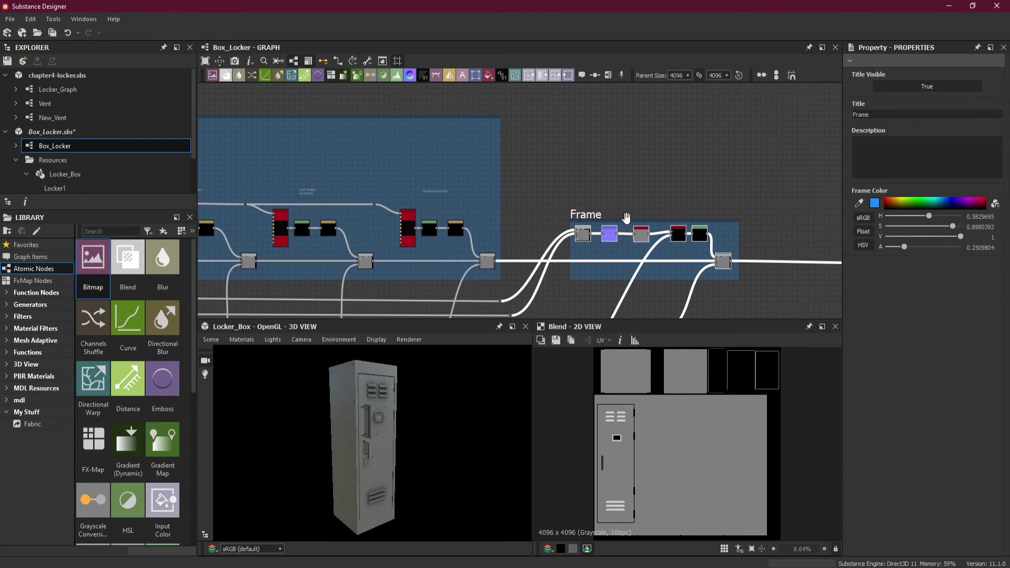
scroll(626, 217, "up", 1)
left_click_drag(630, 221, 615, 103)
scroll(635, 149, "down", 1)
scroll(635, 145, "down", 2)
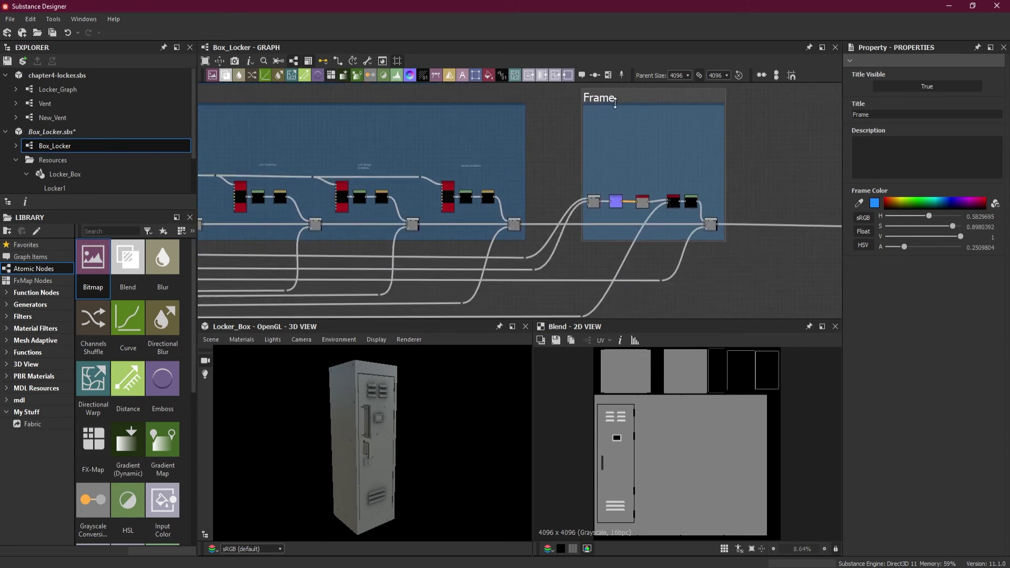
left_click_drag(582, 129, 555, 124)
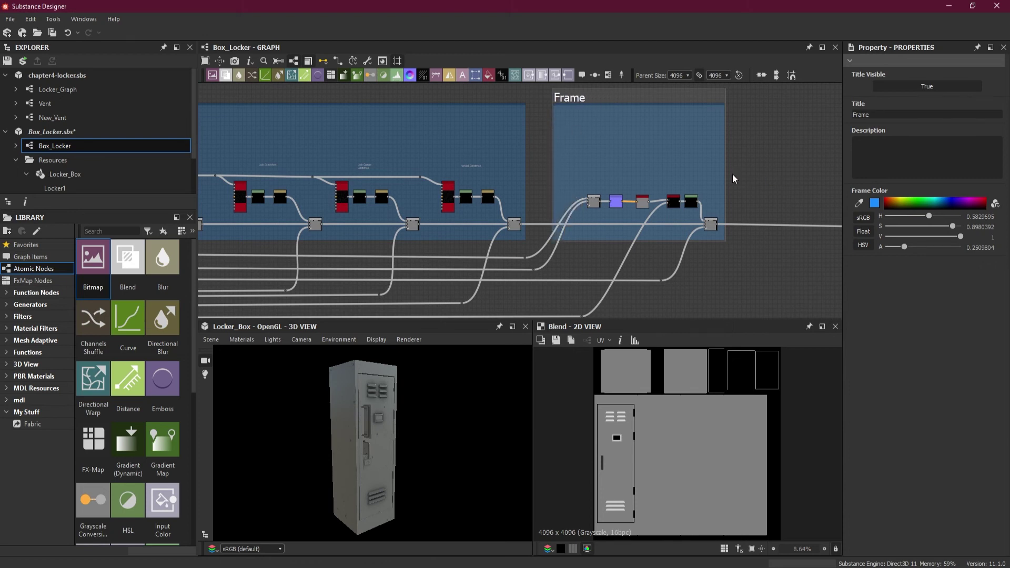
left_click_drag(726, 174, 731, 174)
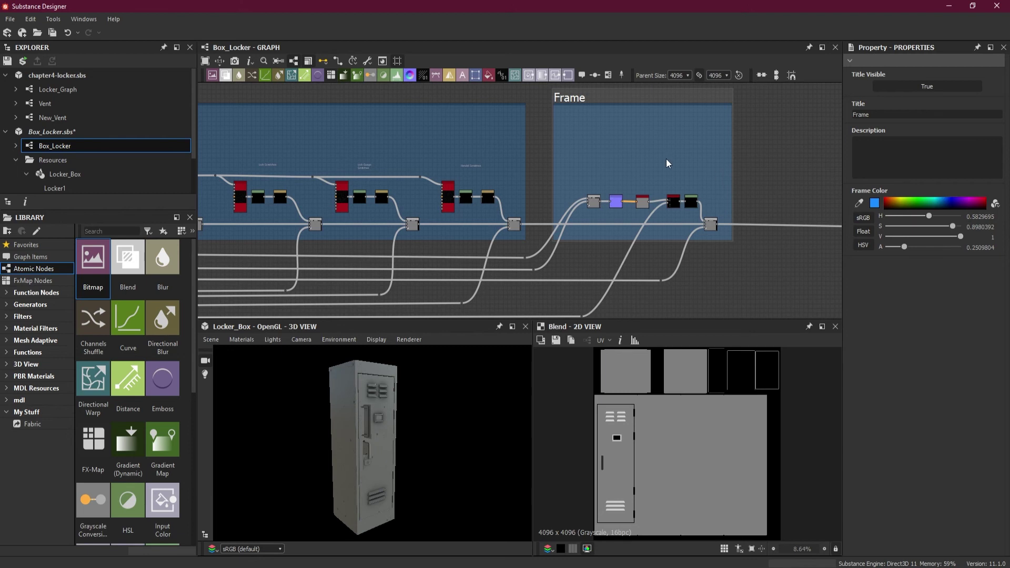
- Title the new frame "Edge Wear"
middle_click_drag(666, 159, 686, 220)
double_click(887, 114)
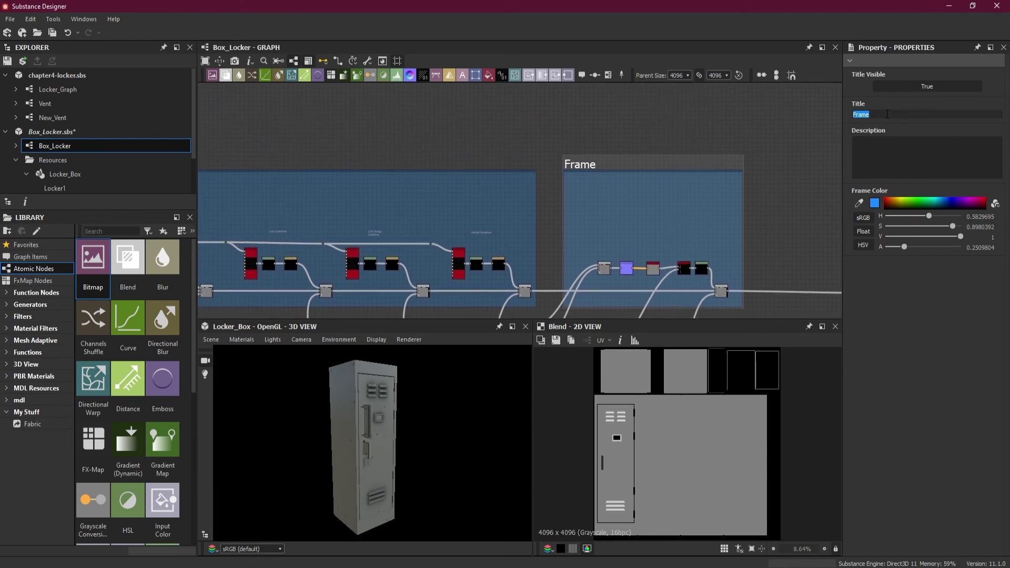
type("Edge Wear")
key("Return")
- Examine the Edge Wear frame and the link from its final Blend to the output nodes
middle_click_drag(686, 217, 676, 175)
scroll(672, 203, "up", 2)
scroll(688, 229, "down", 1)
scroll(688, 229, "down", 1)
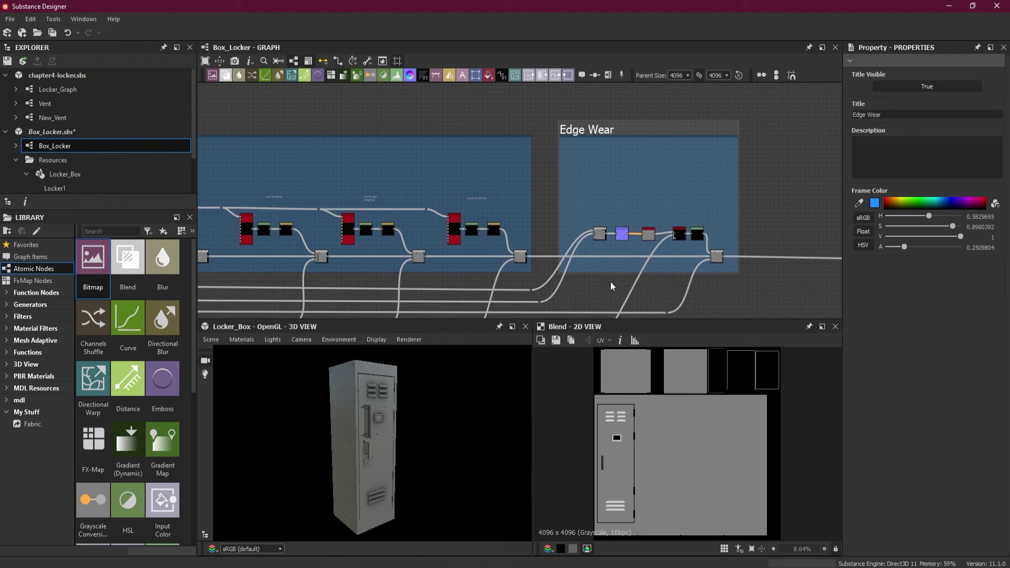
scroll(676, 220, "down", 1)
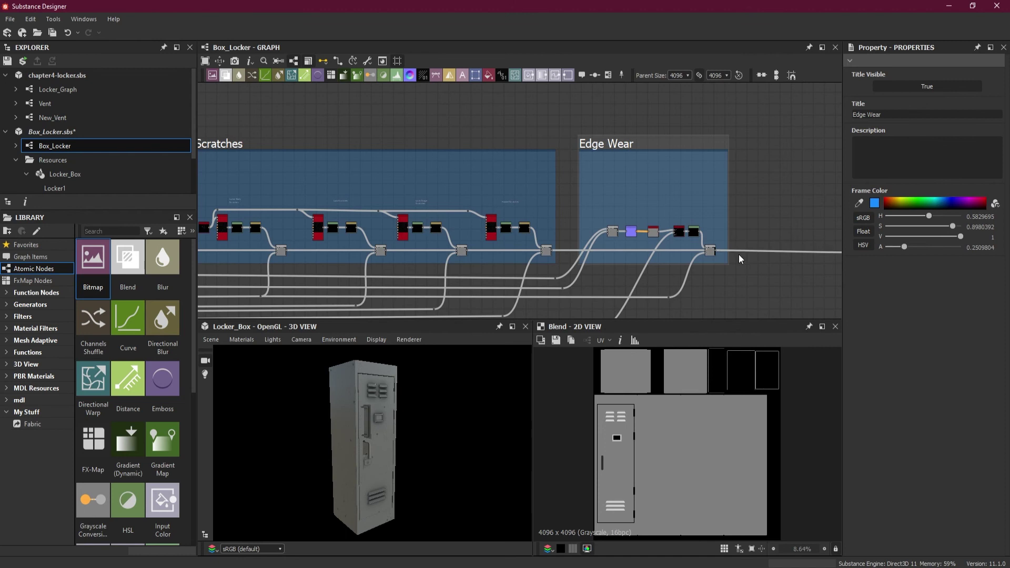
scroll(739, 255, "down", 1)
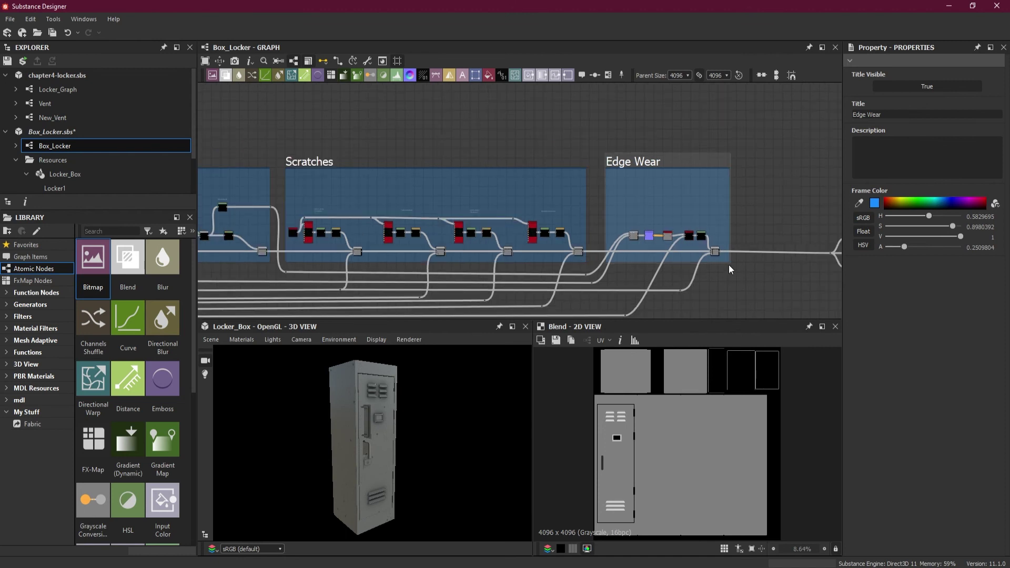
middle_click_drag(729, 264, 624, 263)
scroll(624, 264, "up", 2)
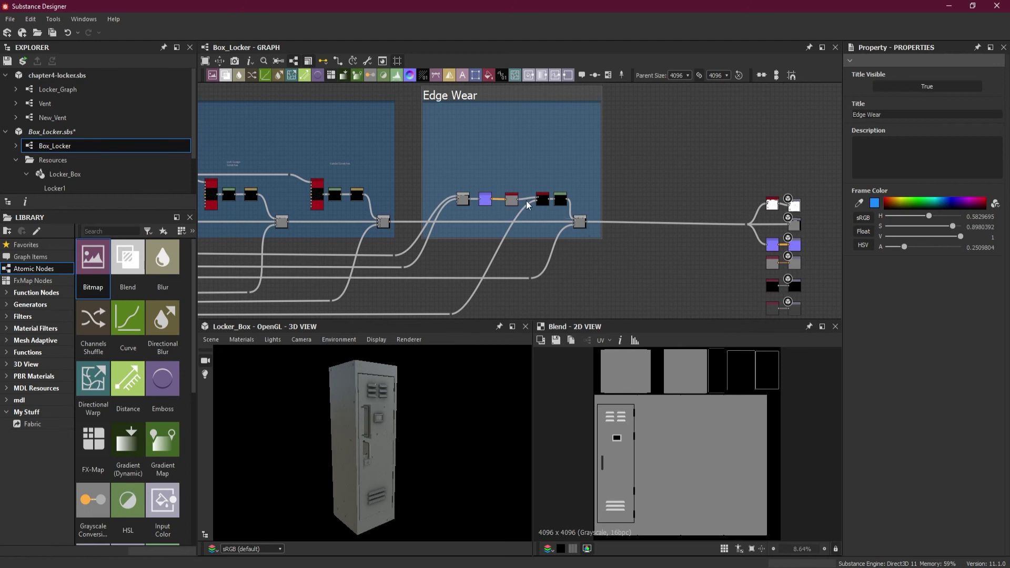
scroll(526, 199, "up", 2)
scroll(529, 204, "down", 2)
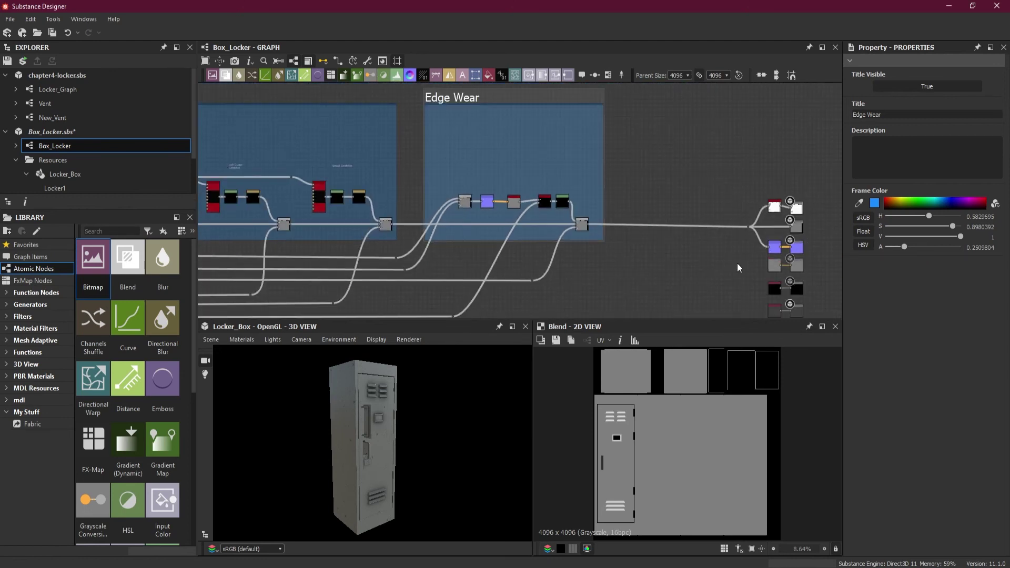
middle_click_drag(654, 252, 596, 243)
scroll(592, 222, "down", 2)
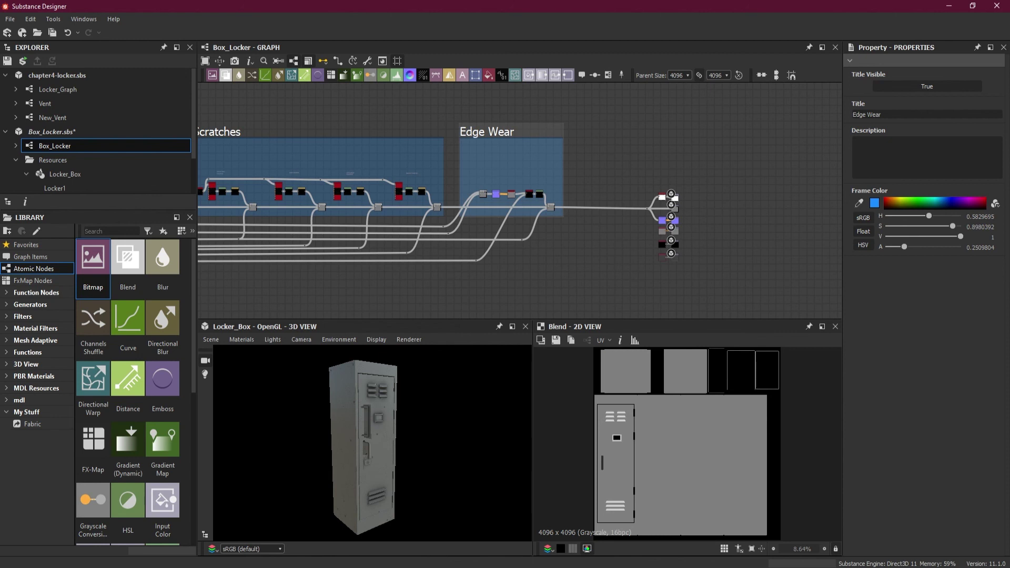
key("space")
key("Escape")
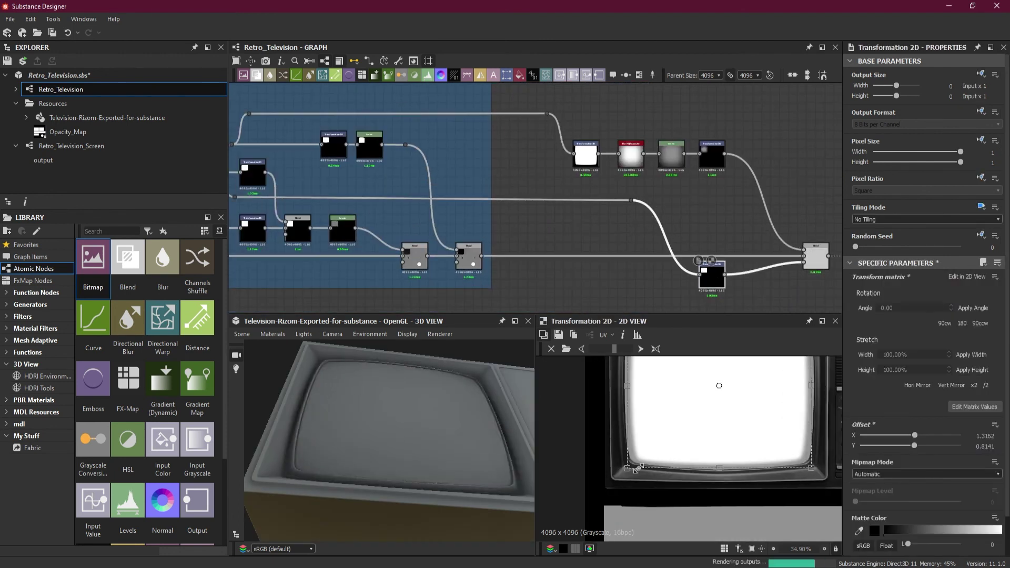
key("space")
type("b")
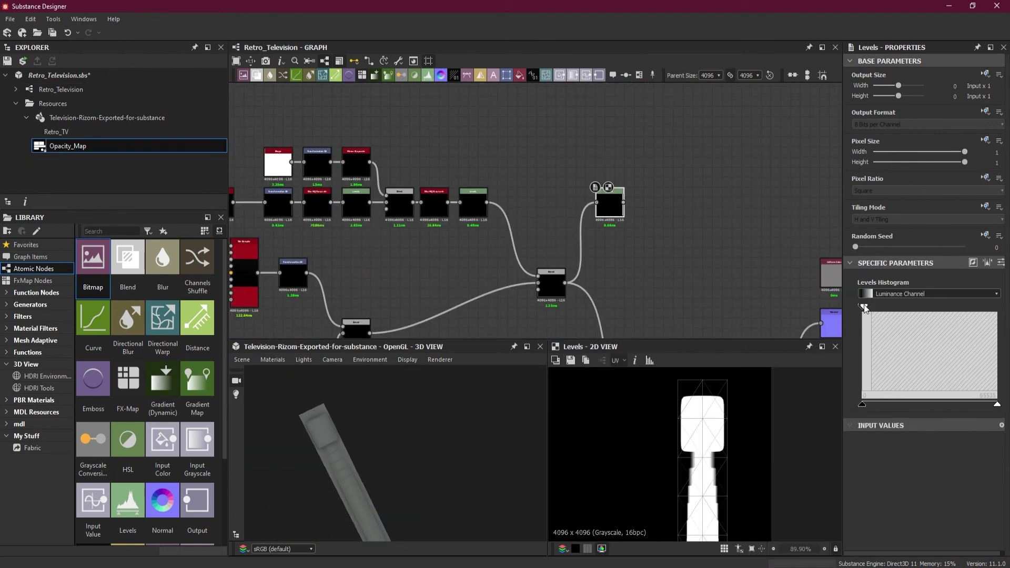